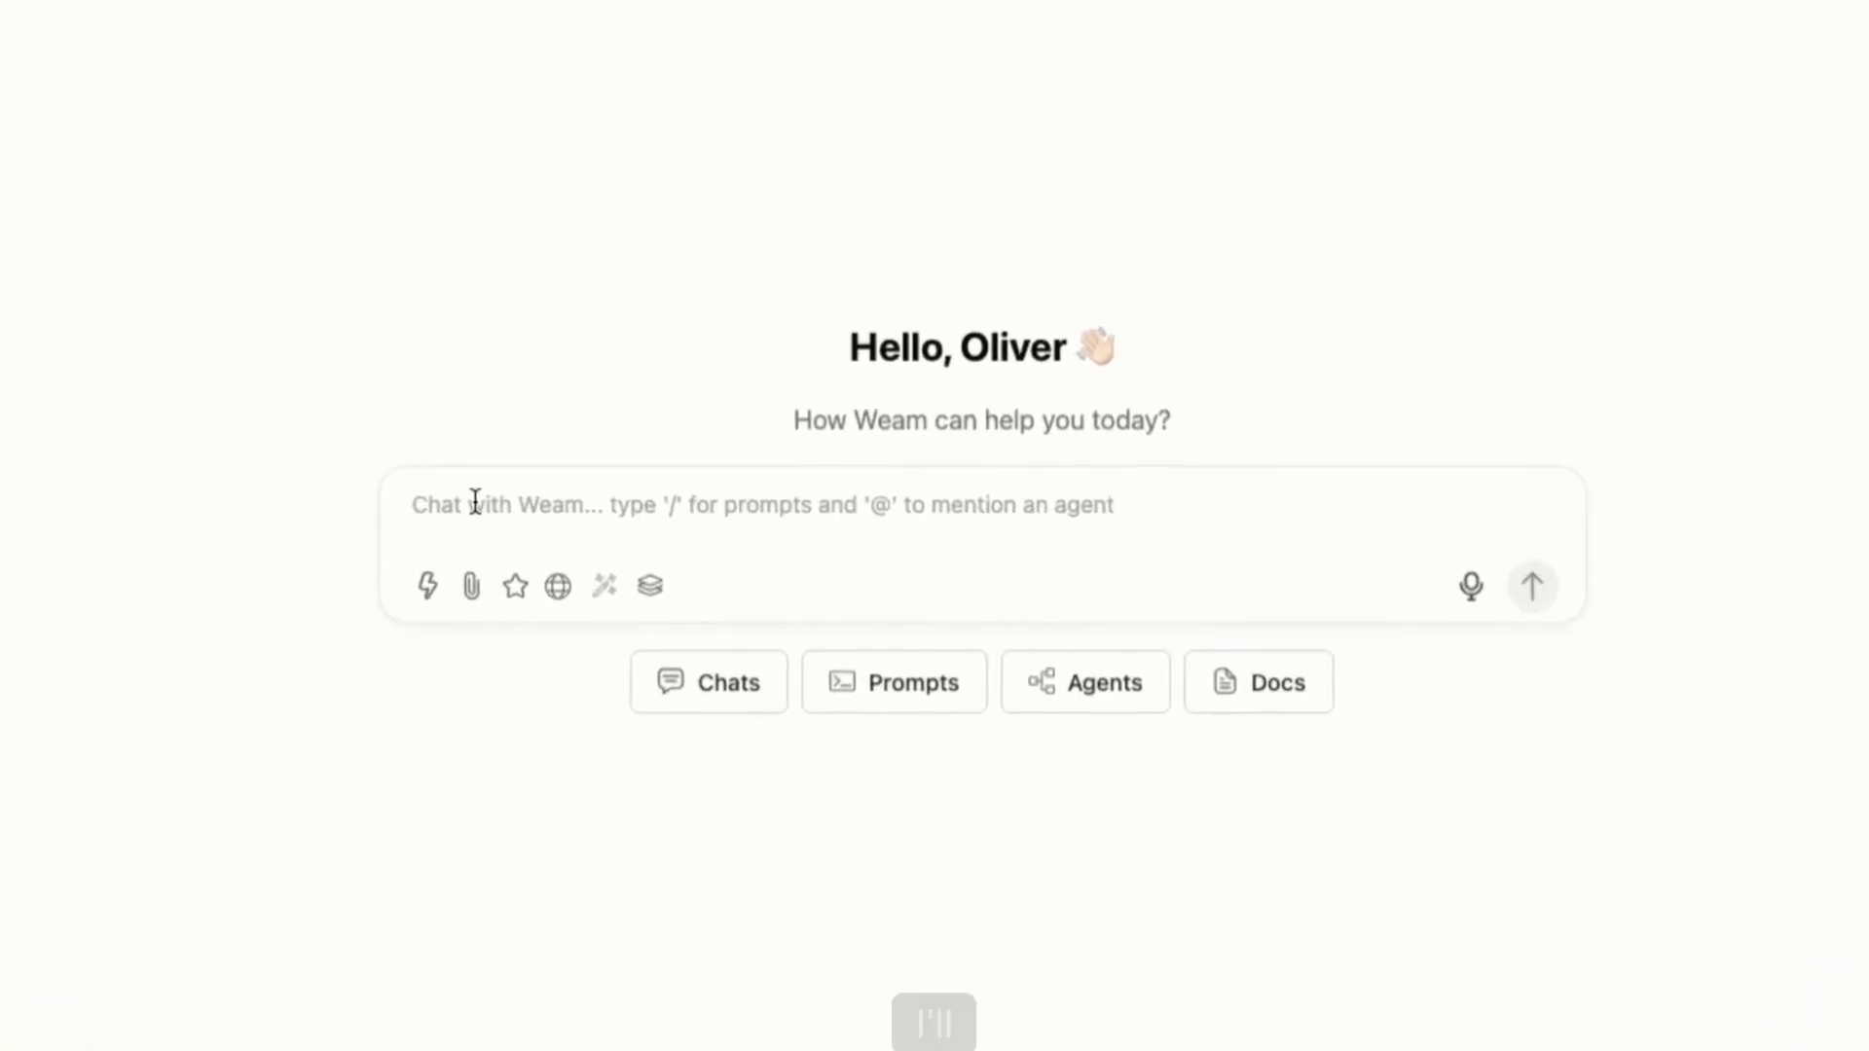
# - Submit the pasted Totus Shirts holiday tagline request to GPT-5 and get ten options
pyautogui.write('write a tagline for holiday special t-shirts. Brand name Totus Shirts. New shirts are designed around holiday gift giving.')
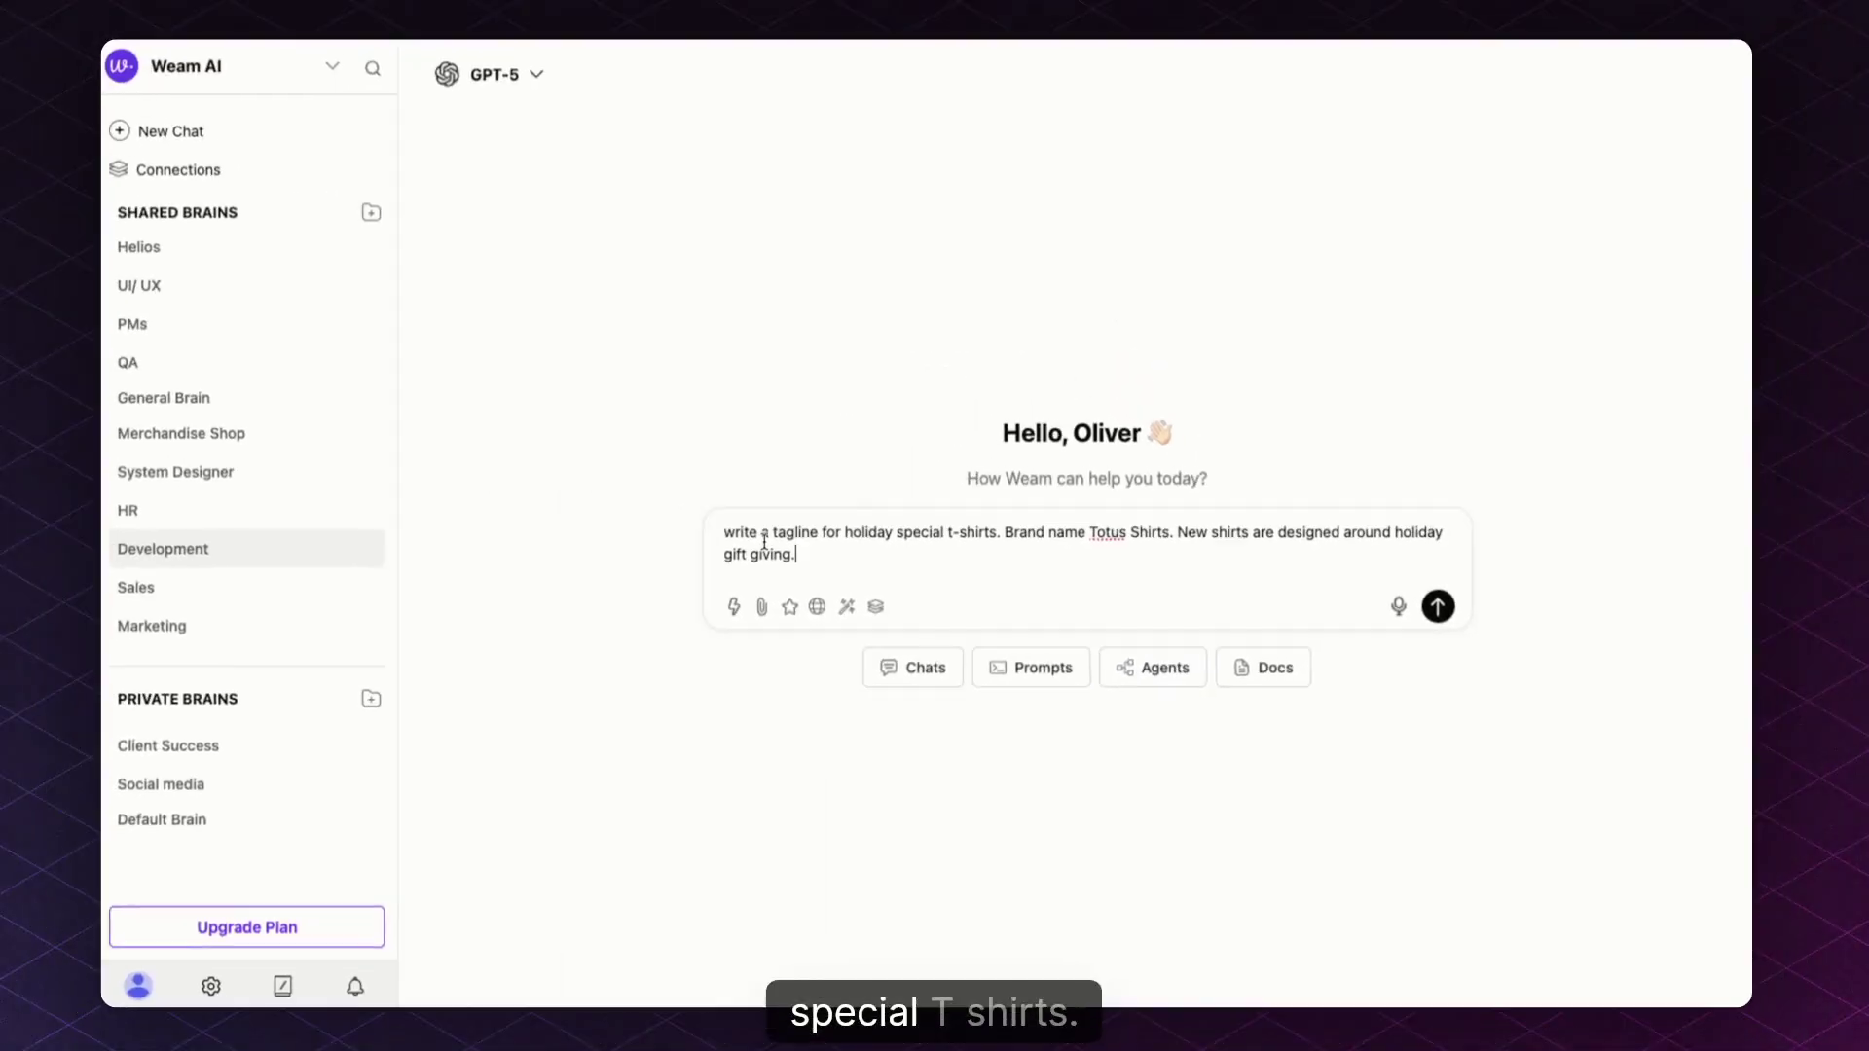
pyautogui.click(1436, 604)
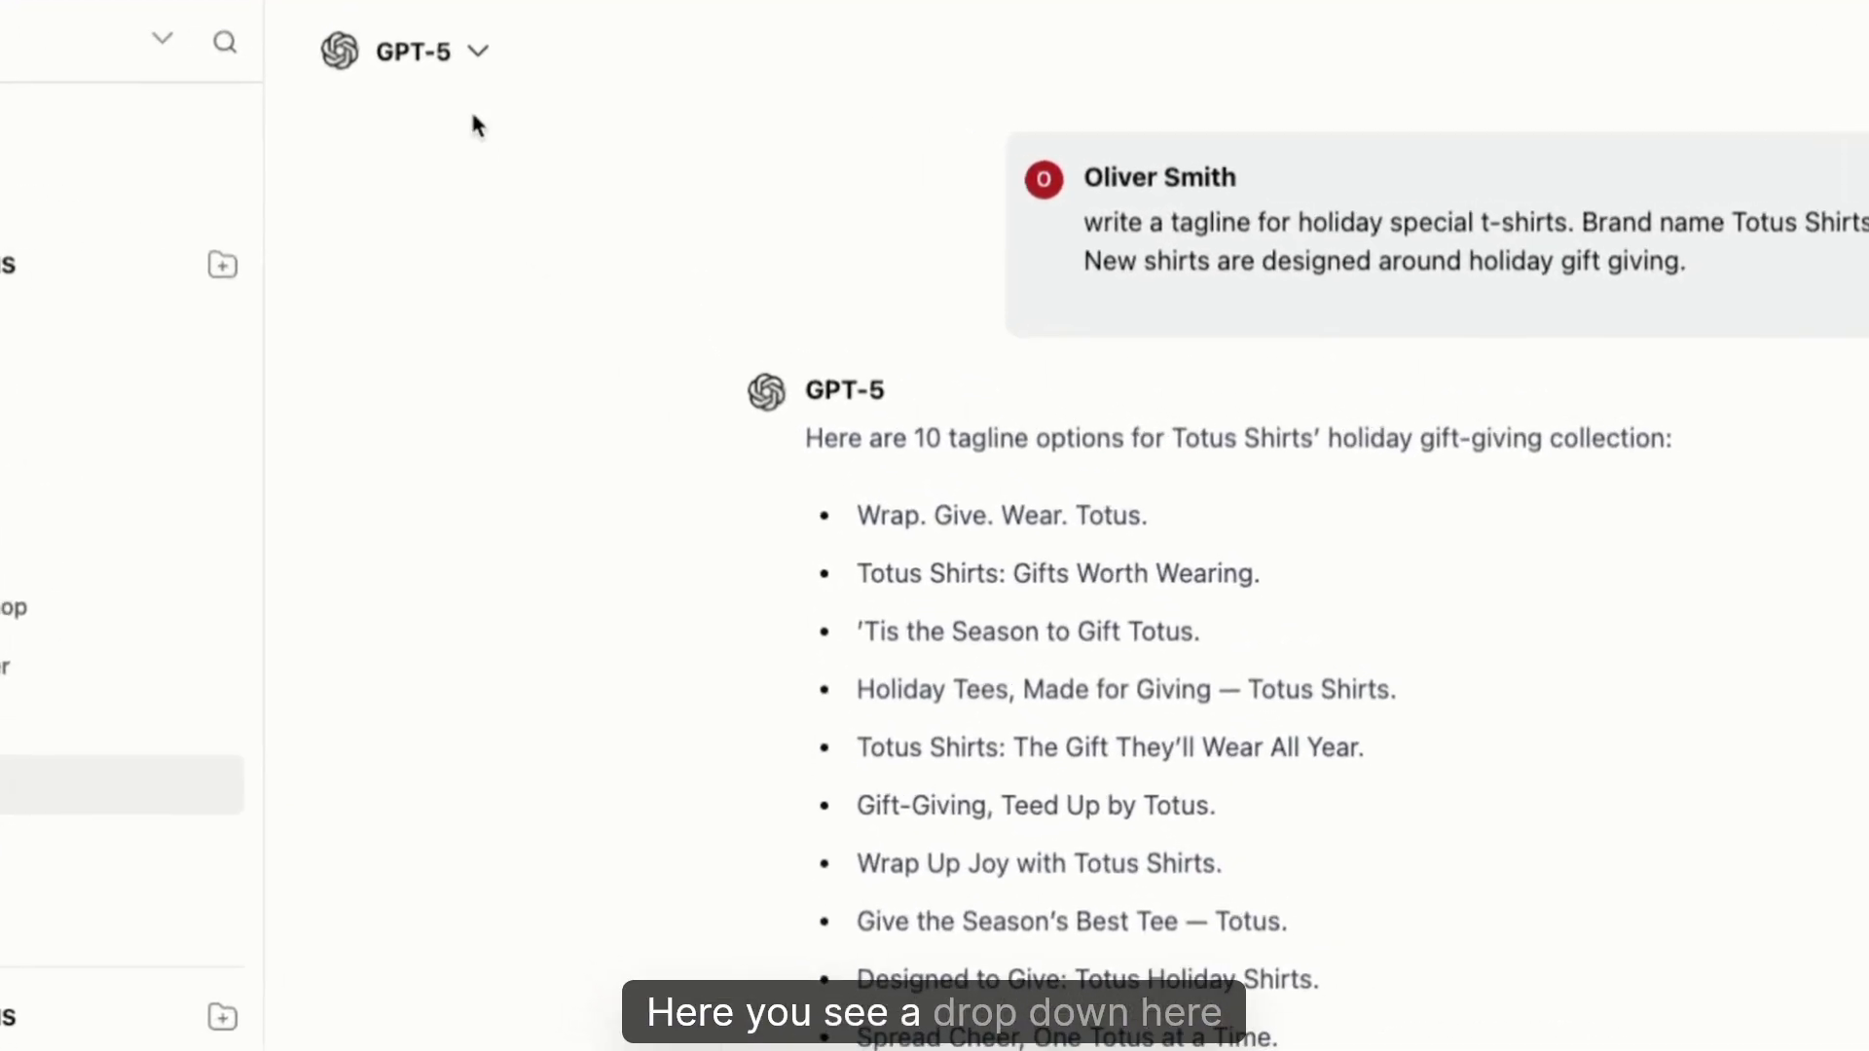
pyautogui.click(470, 52)
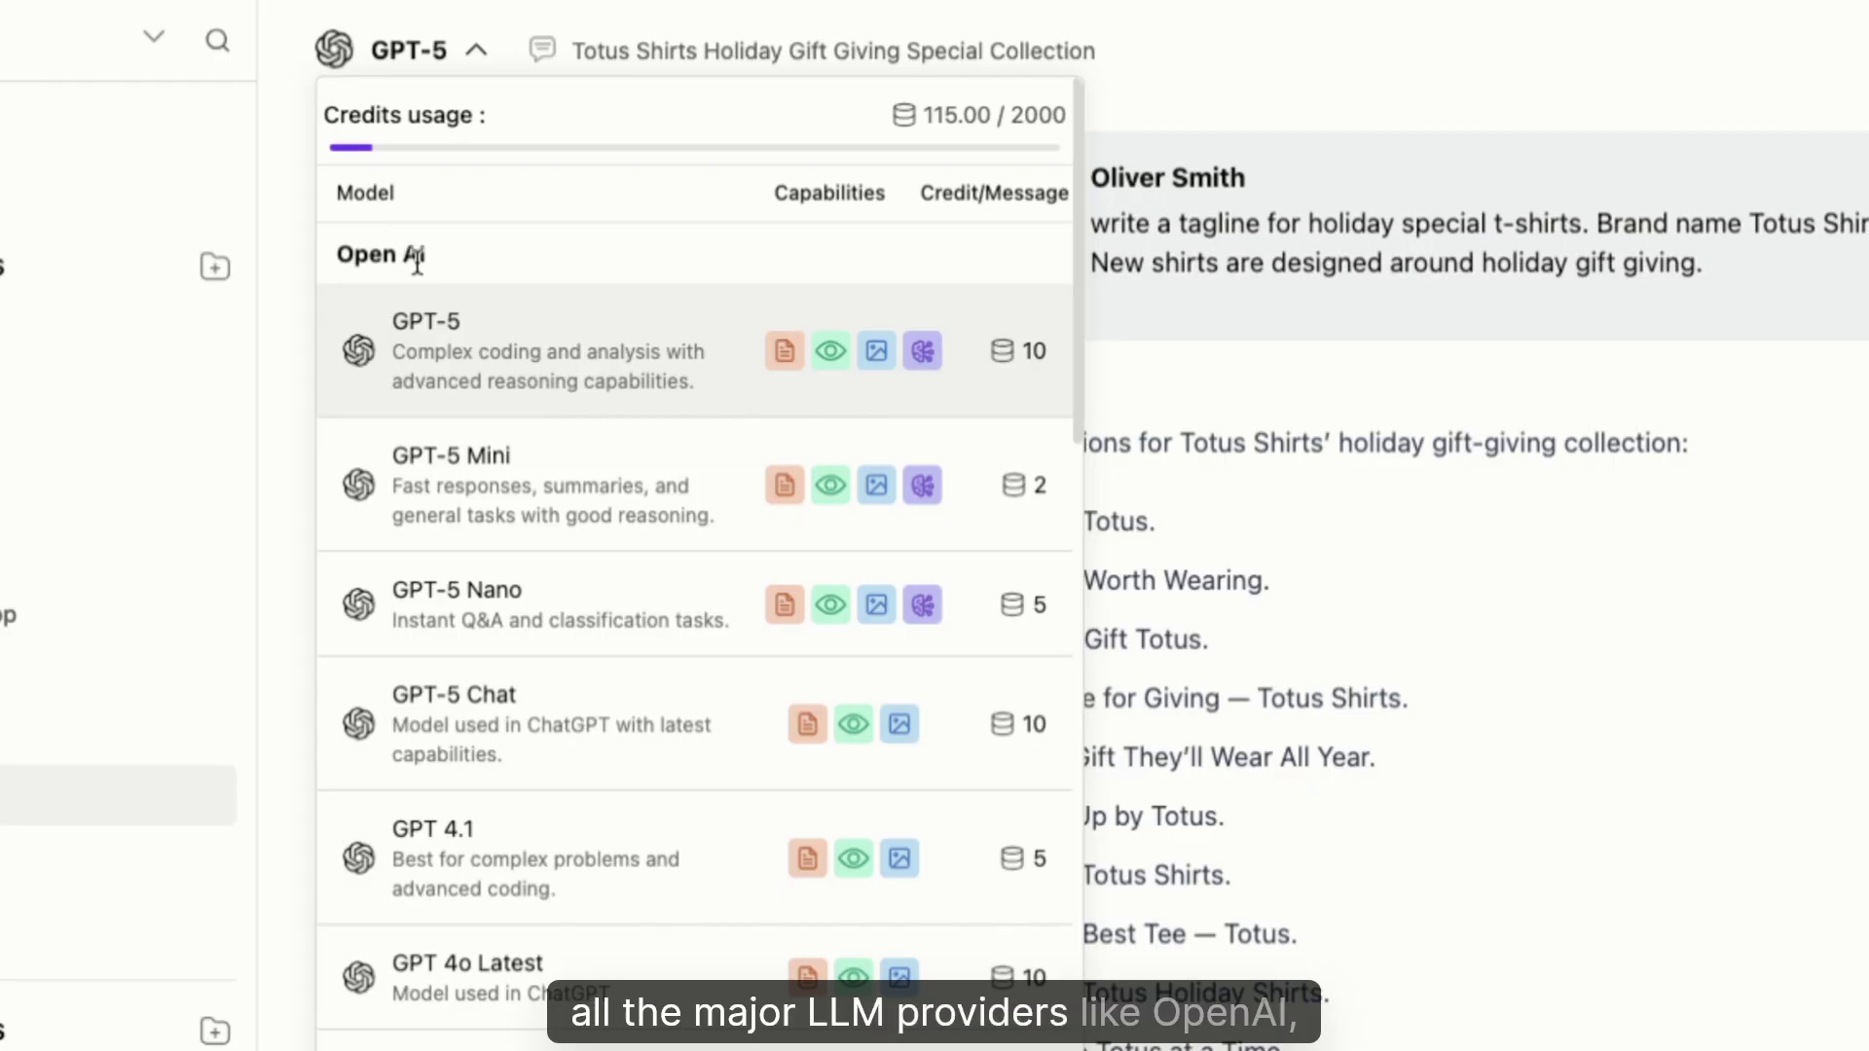
pyautogui.scroll(-4, 466, 438)
pyautogui.scroll(-3, 555, 730)
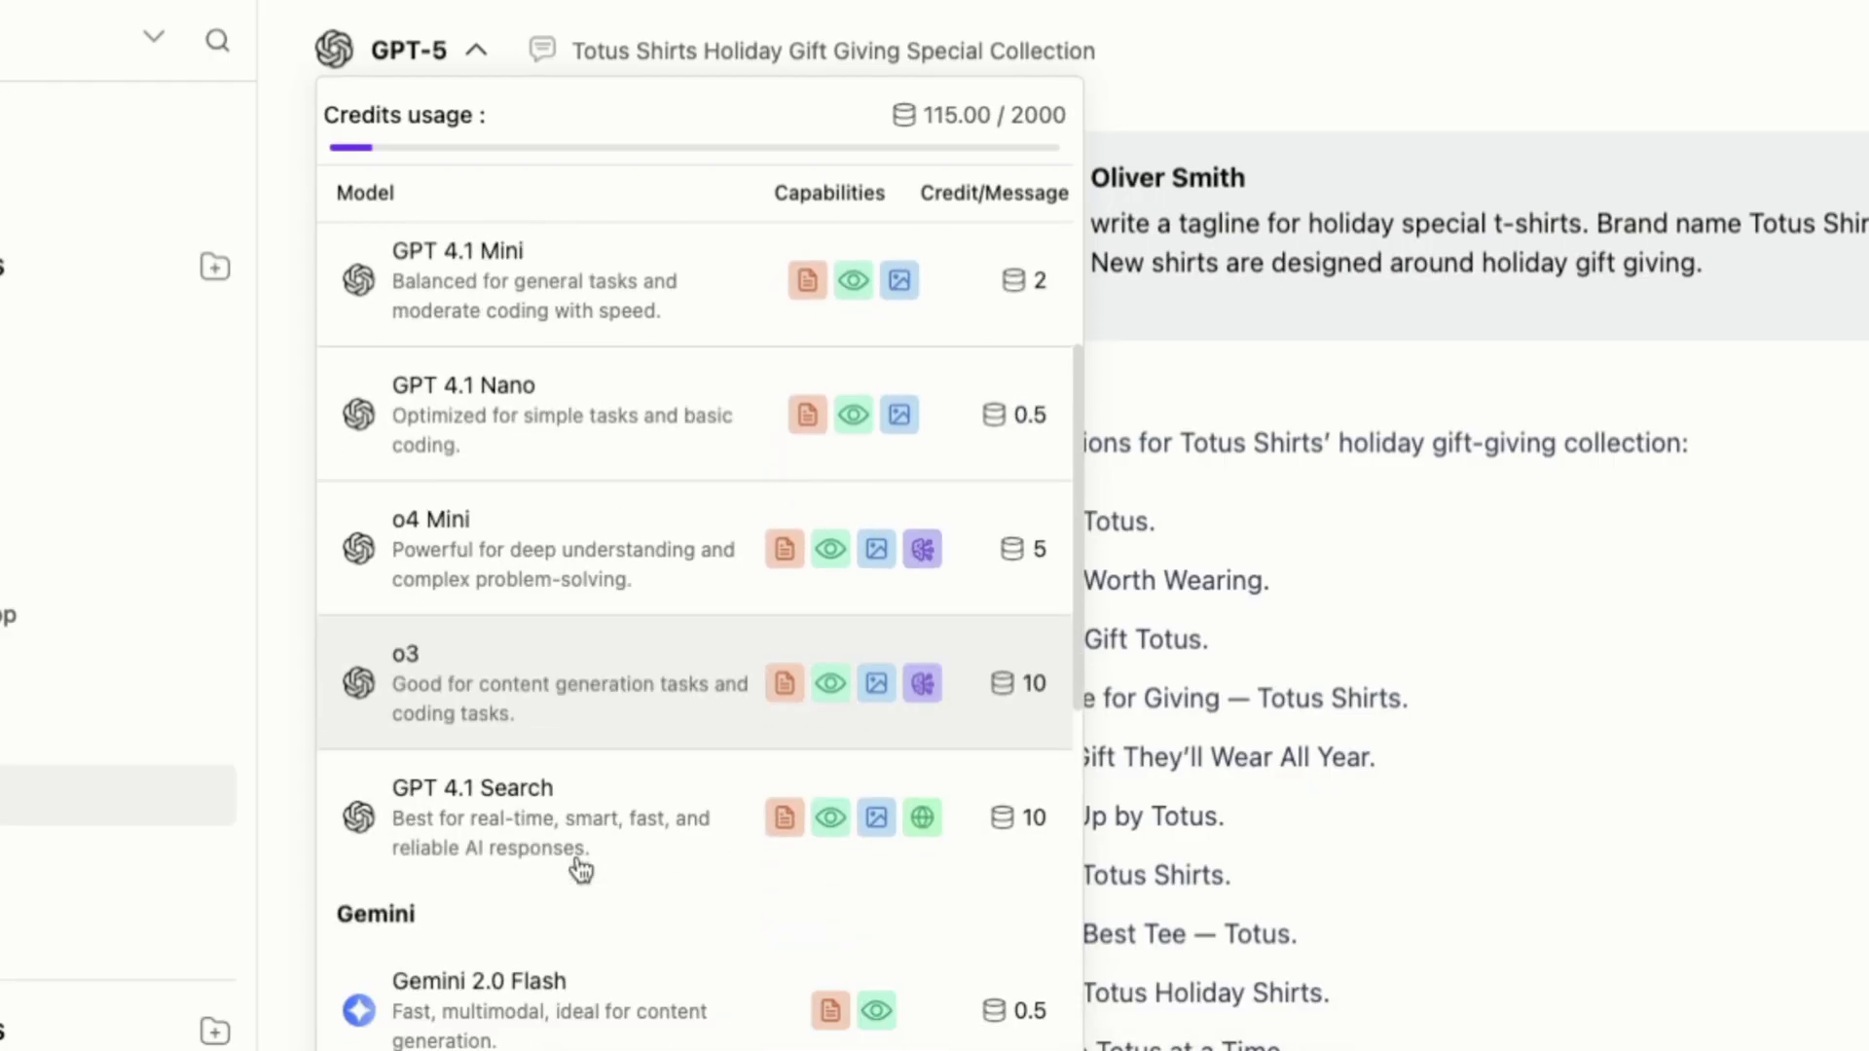
pyautogui.scroll(-1, 579, 863)
pyautogui.scroll(-2, 580, 874)
pyautogui.scroll(-2, 578, 873)
pyautogui.scroll(-3, 578, 874)
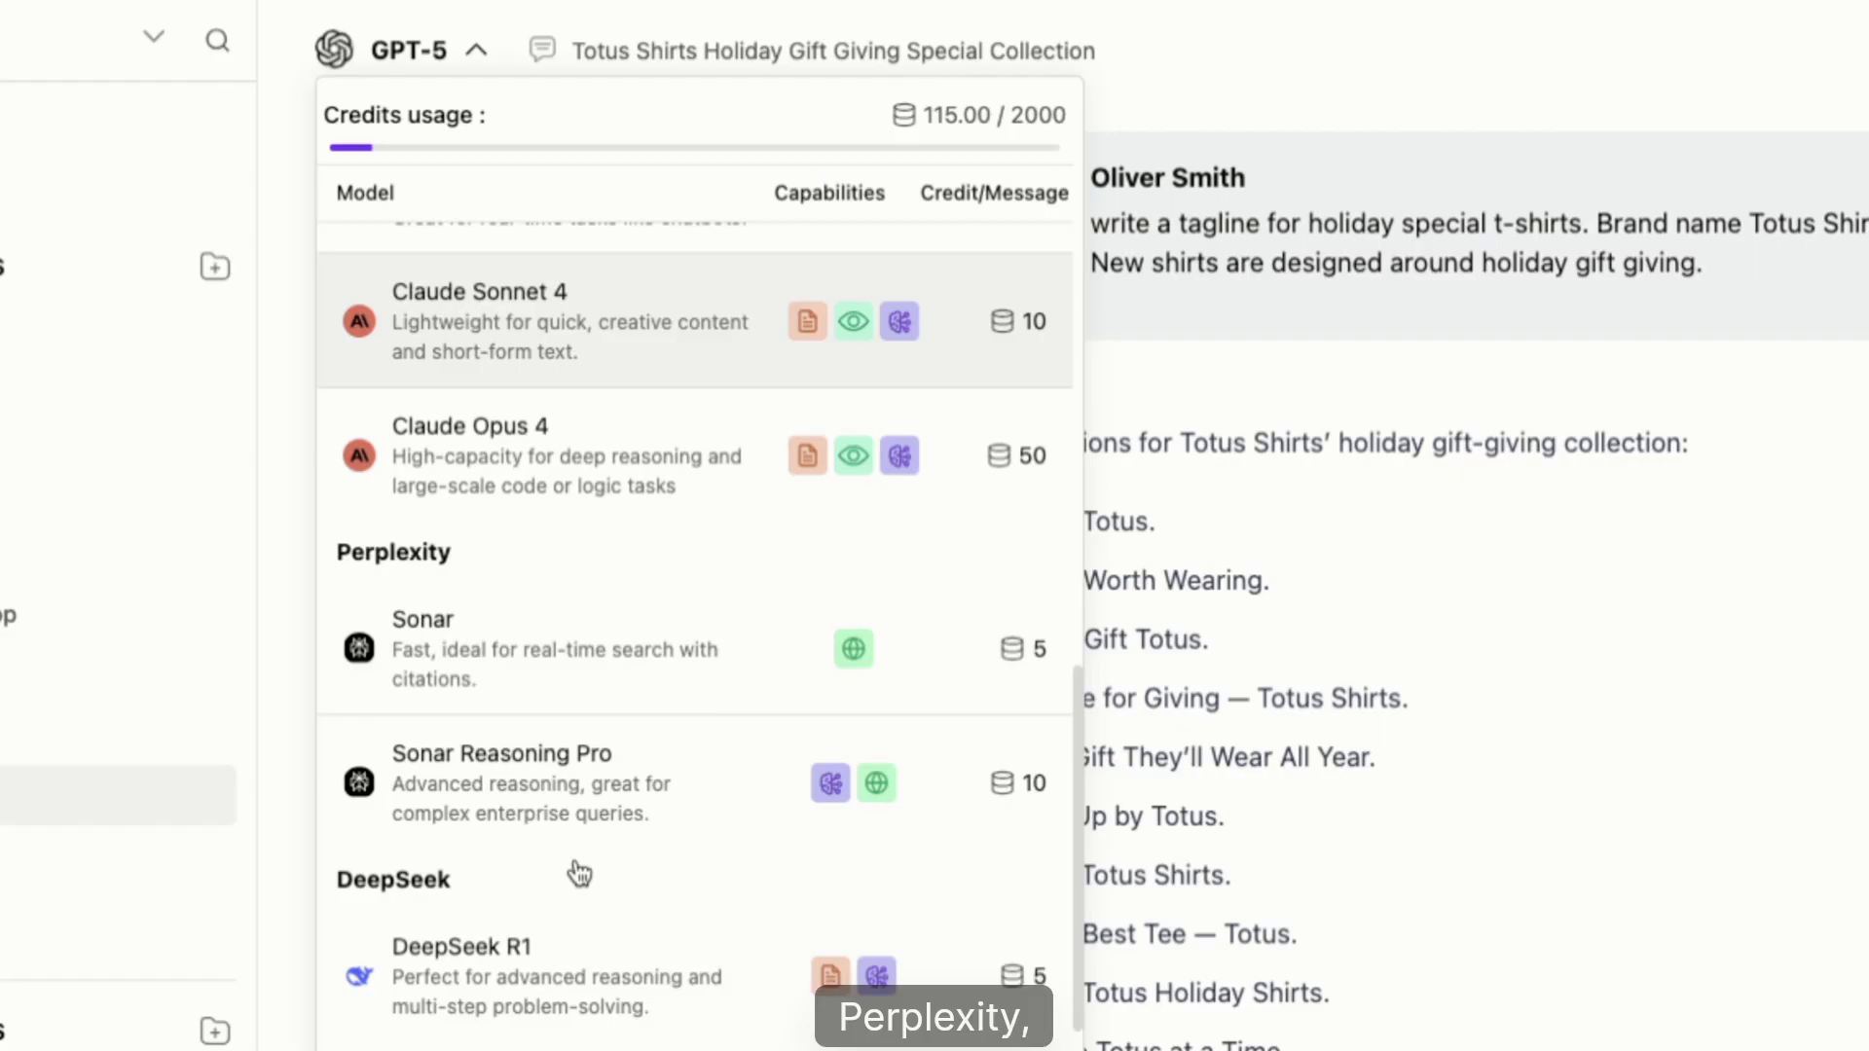
pyautogui.scroll(-1, 579, 873)
pyautogui.scroll(-1, 578, 874)
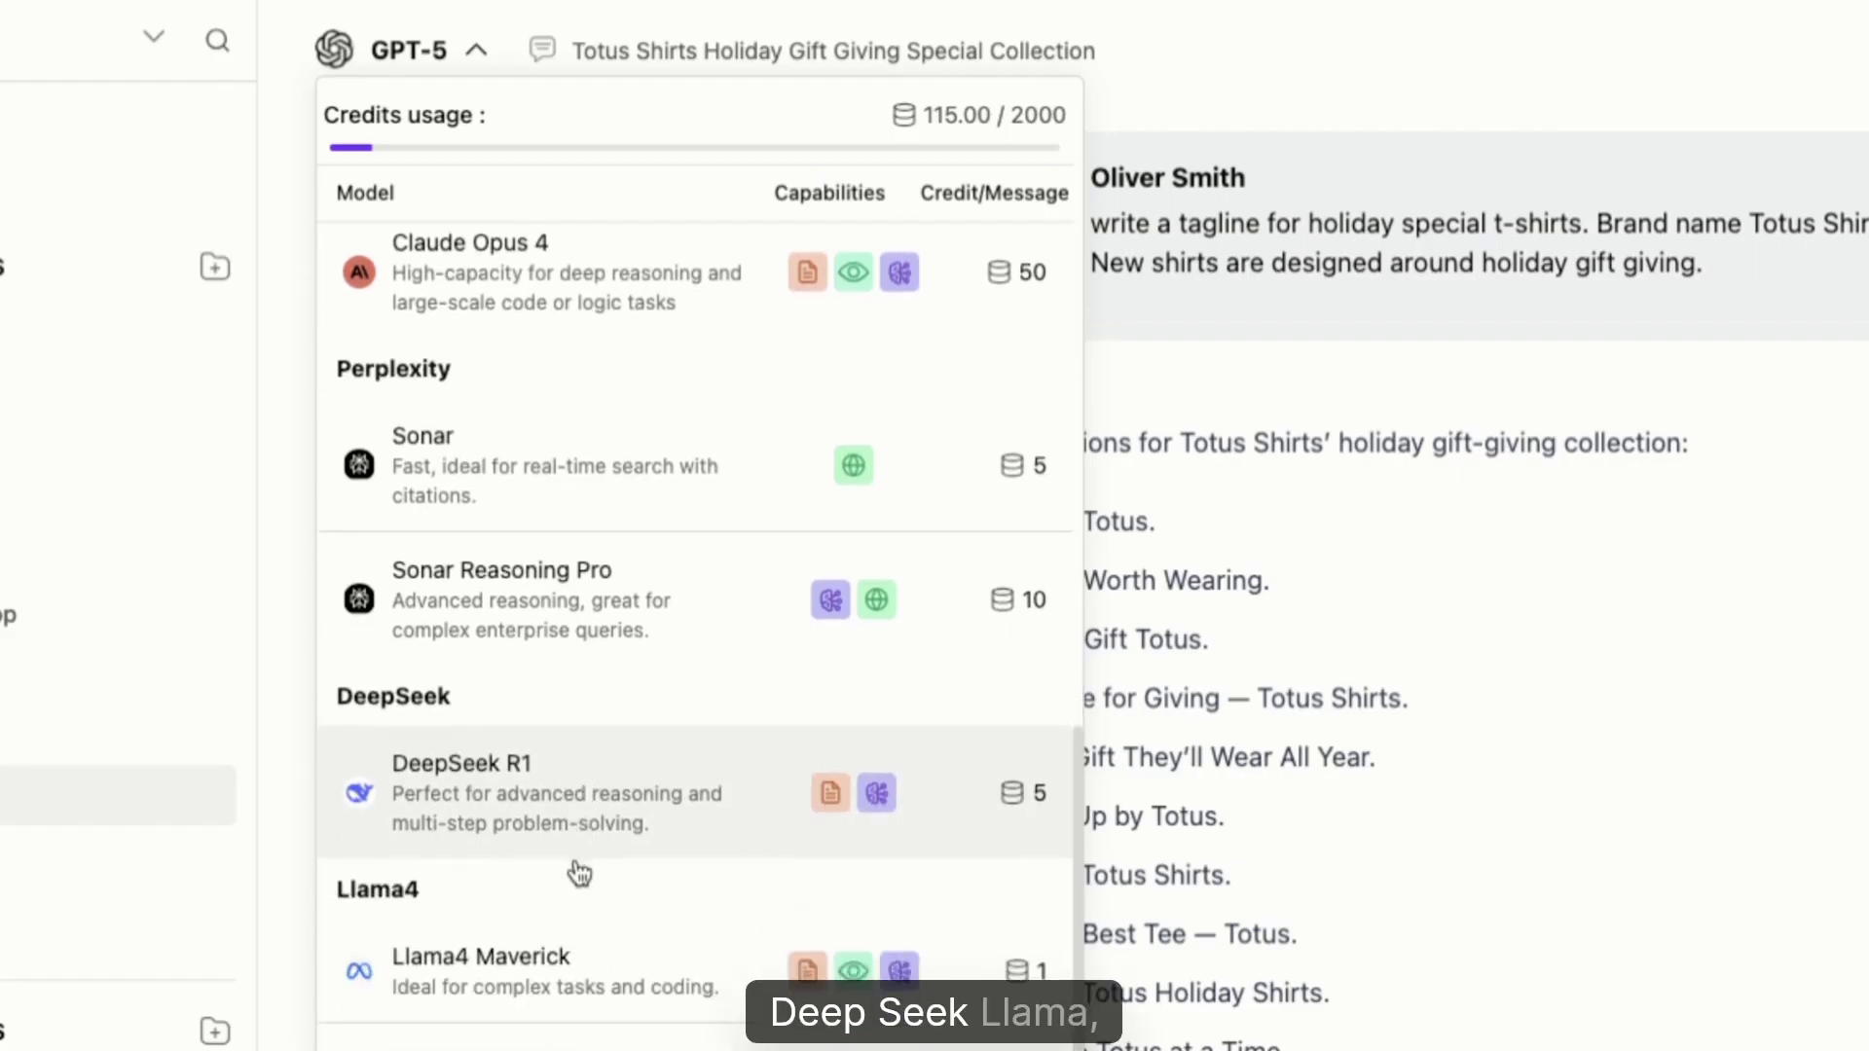
pyautogui.scroll(-3, 579, 873)
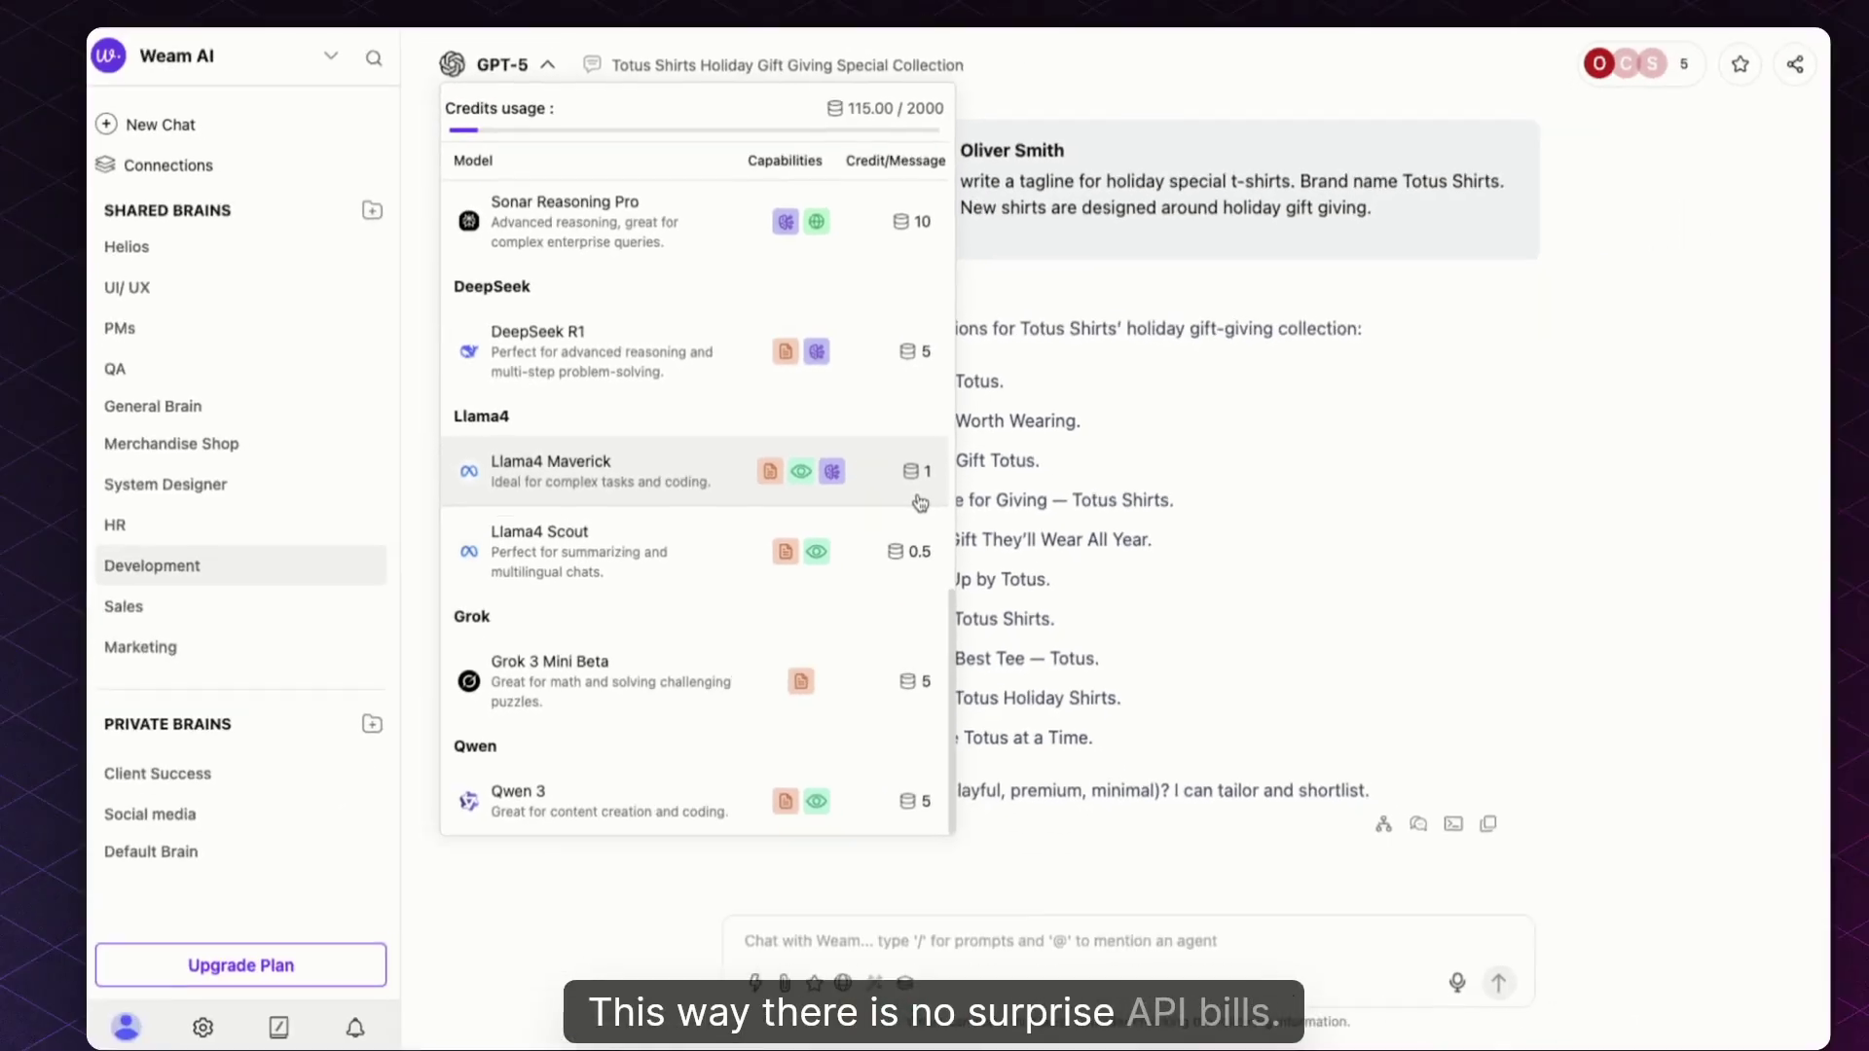
pyautogui.click(1040, 421)
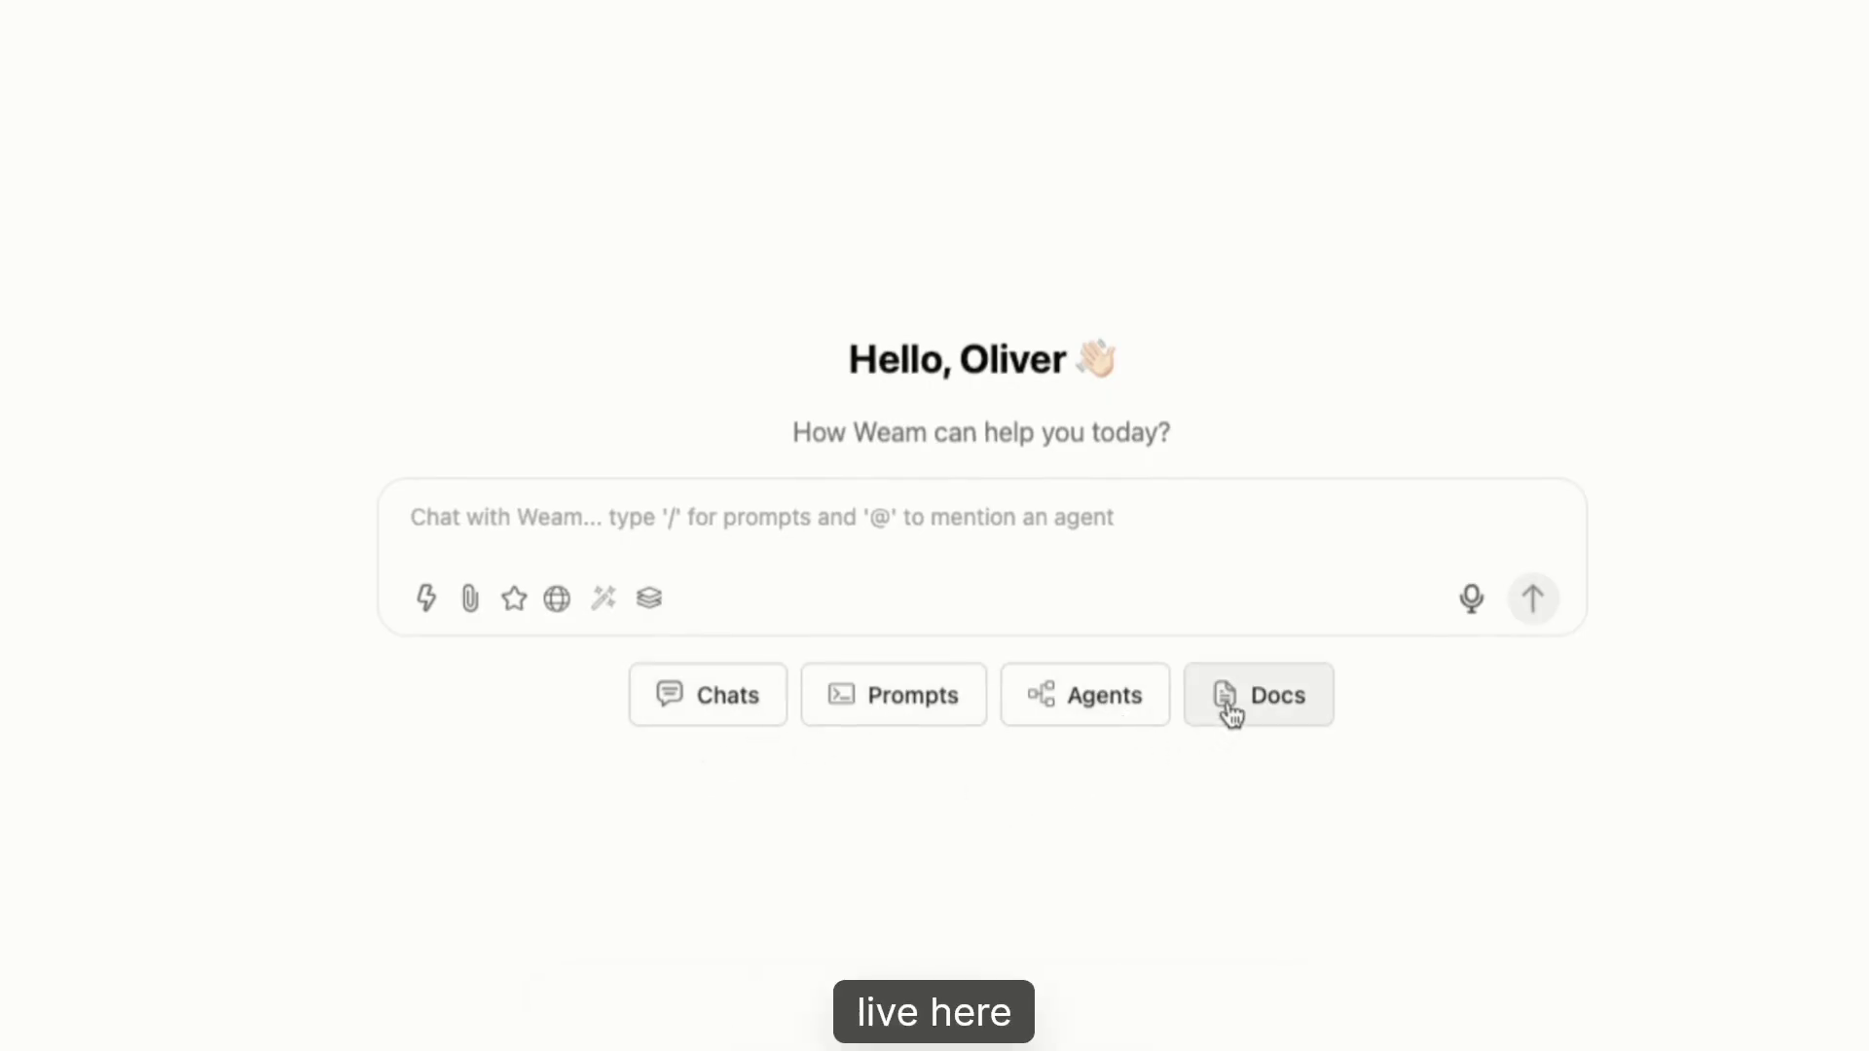
pyautogui.moveTo(188, 550)
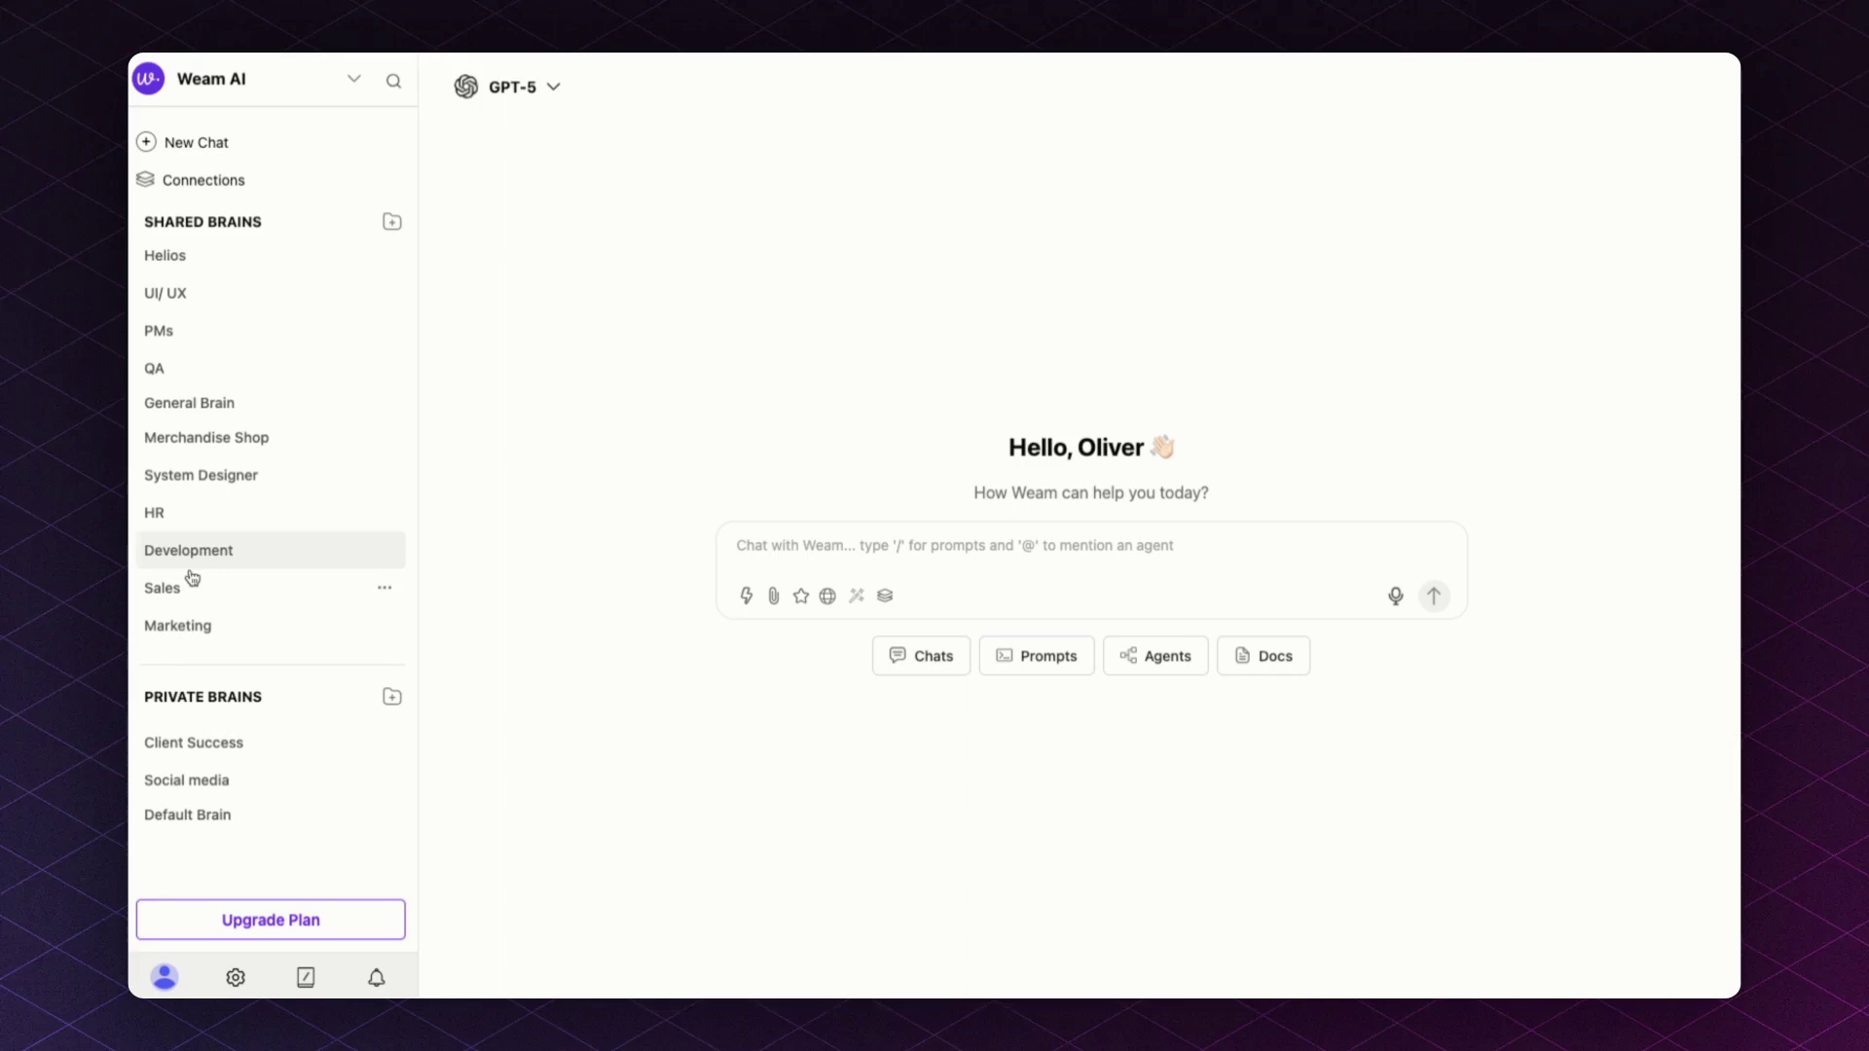
pyautogui.click(922, 656)
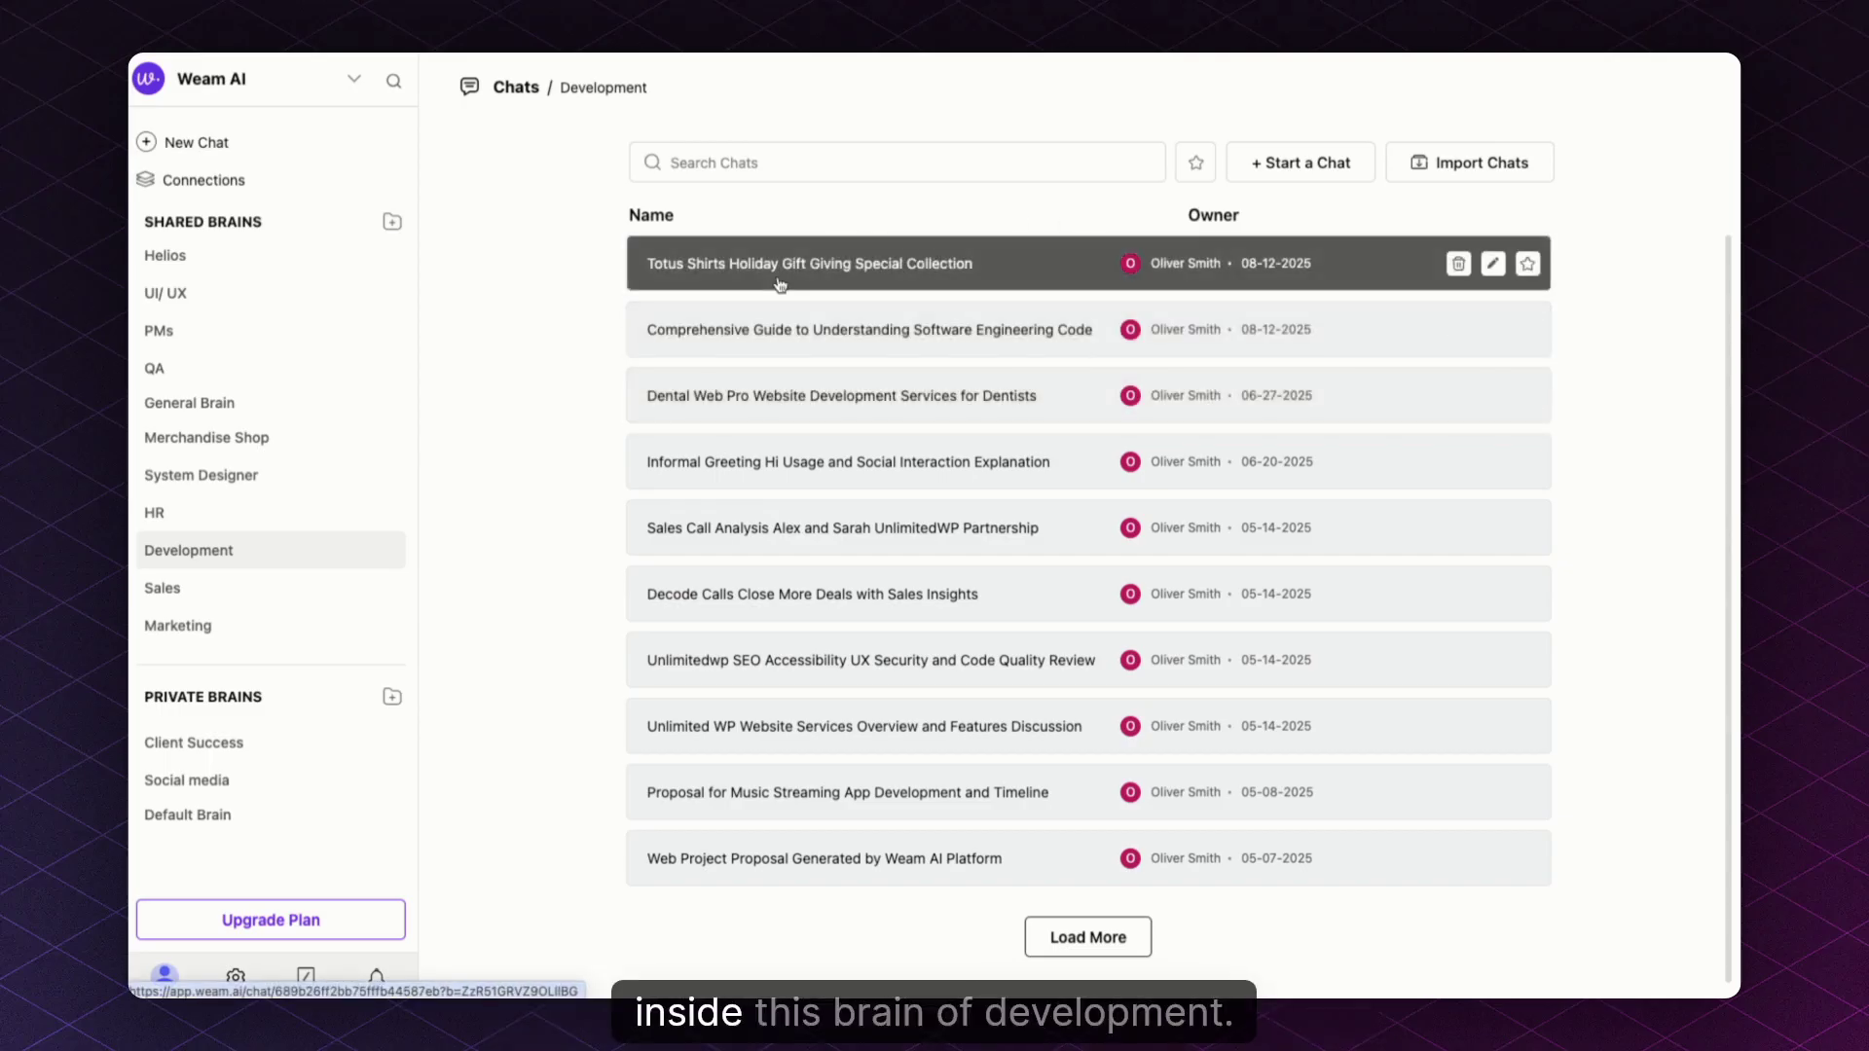
pyautogui.moveTo(886, 463)
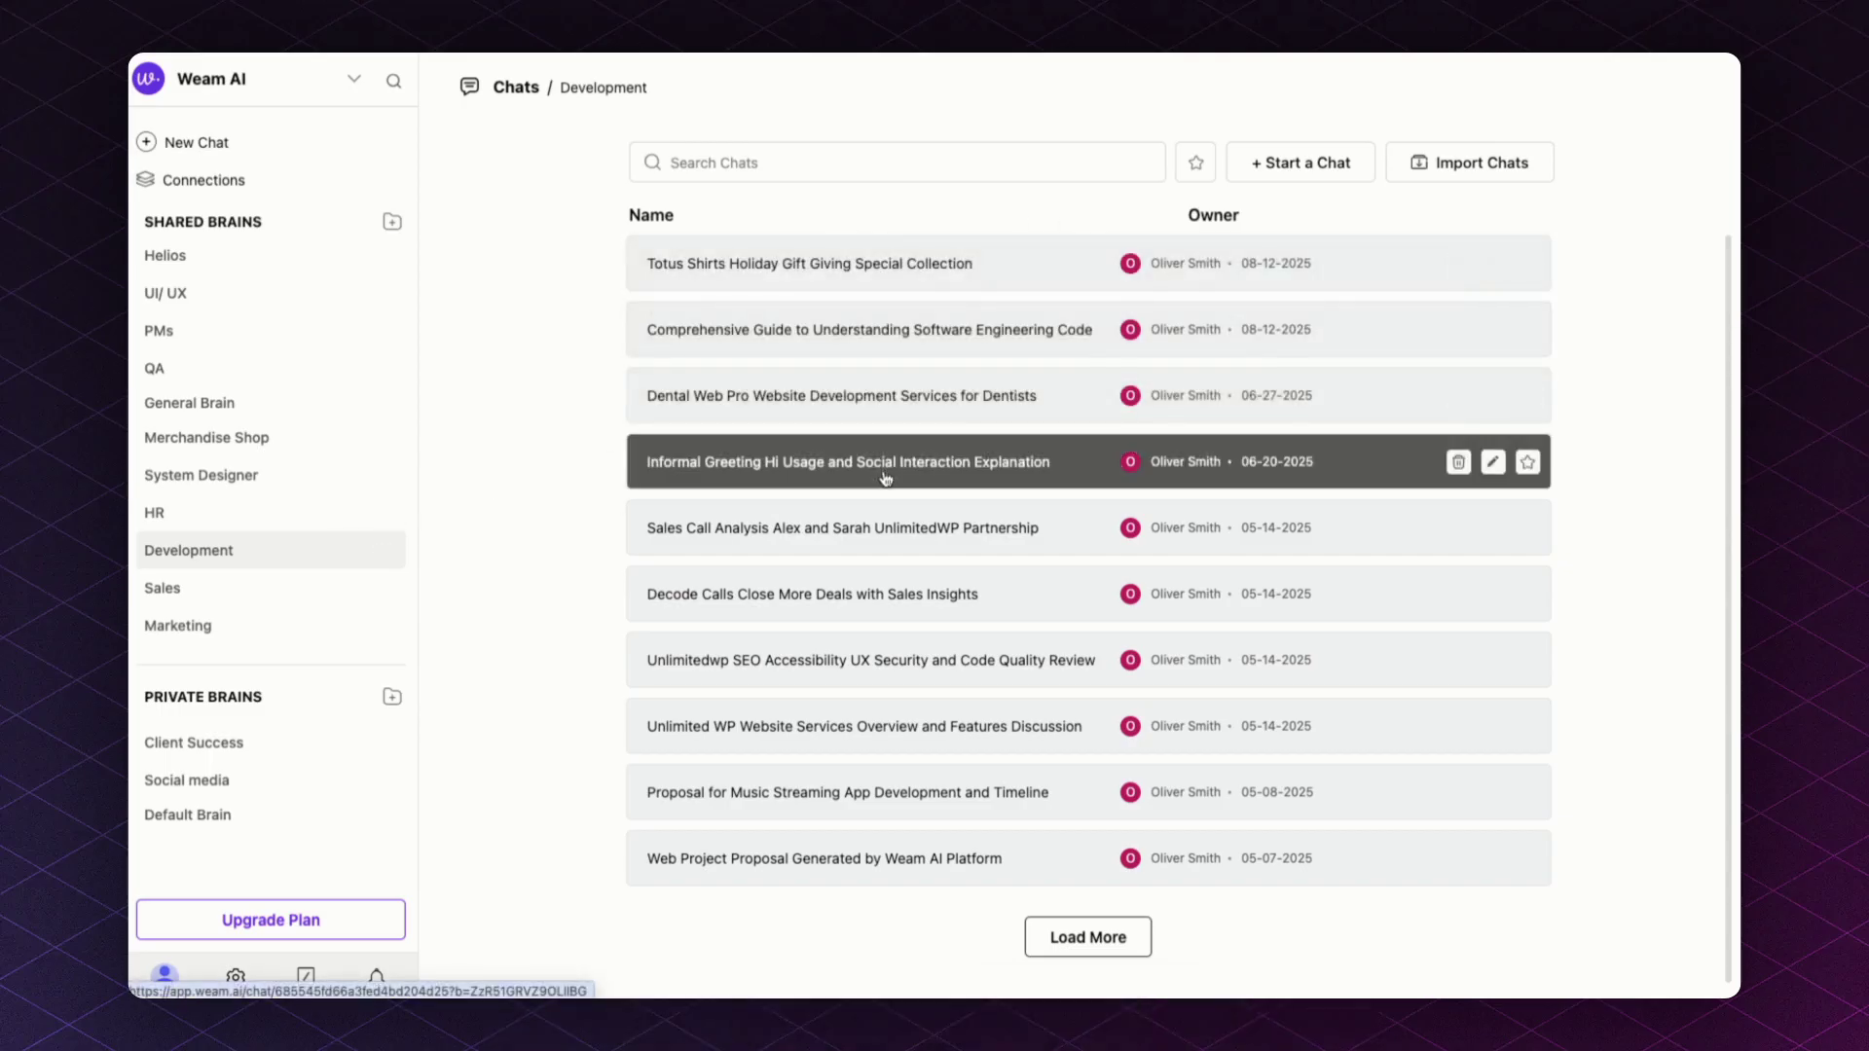
pyautogui.click(189, 551)
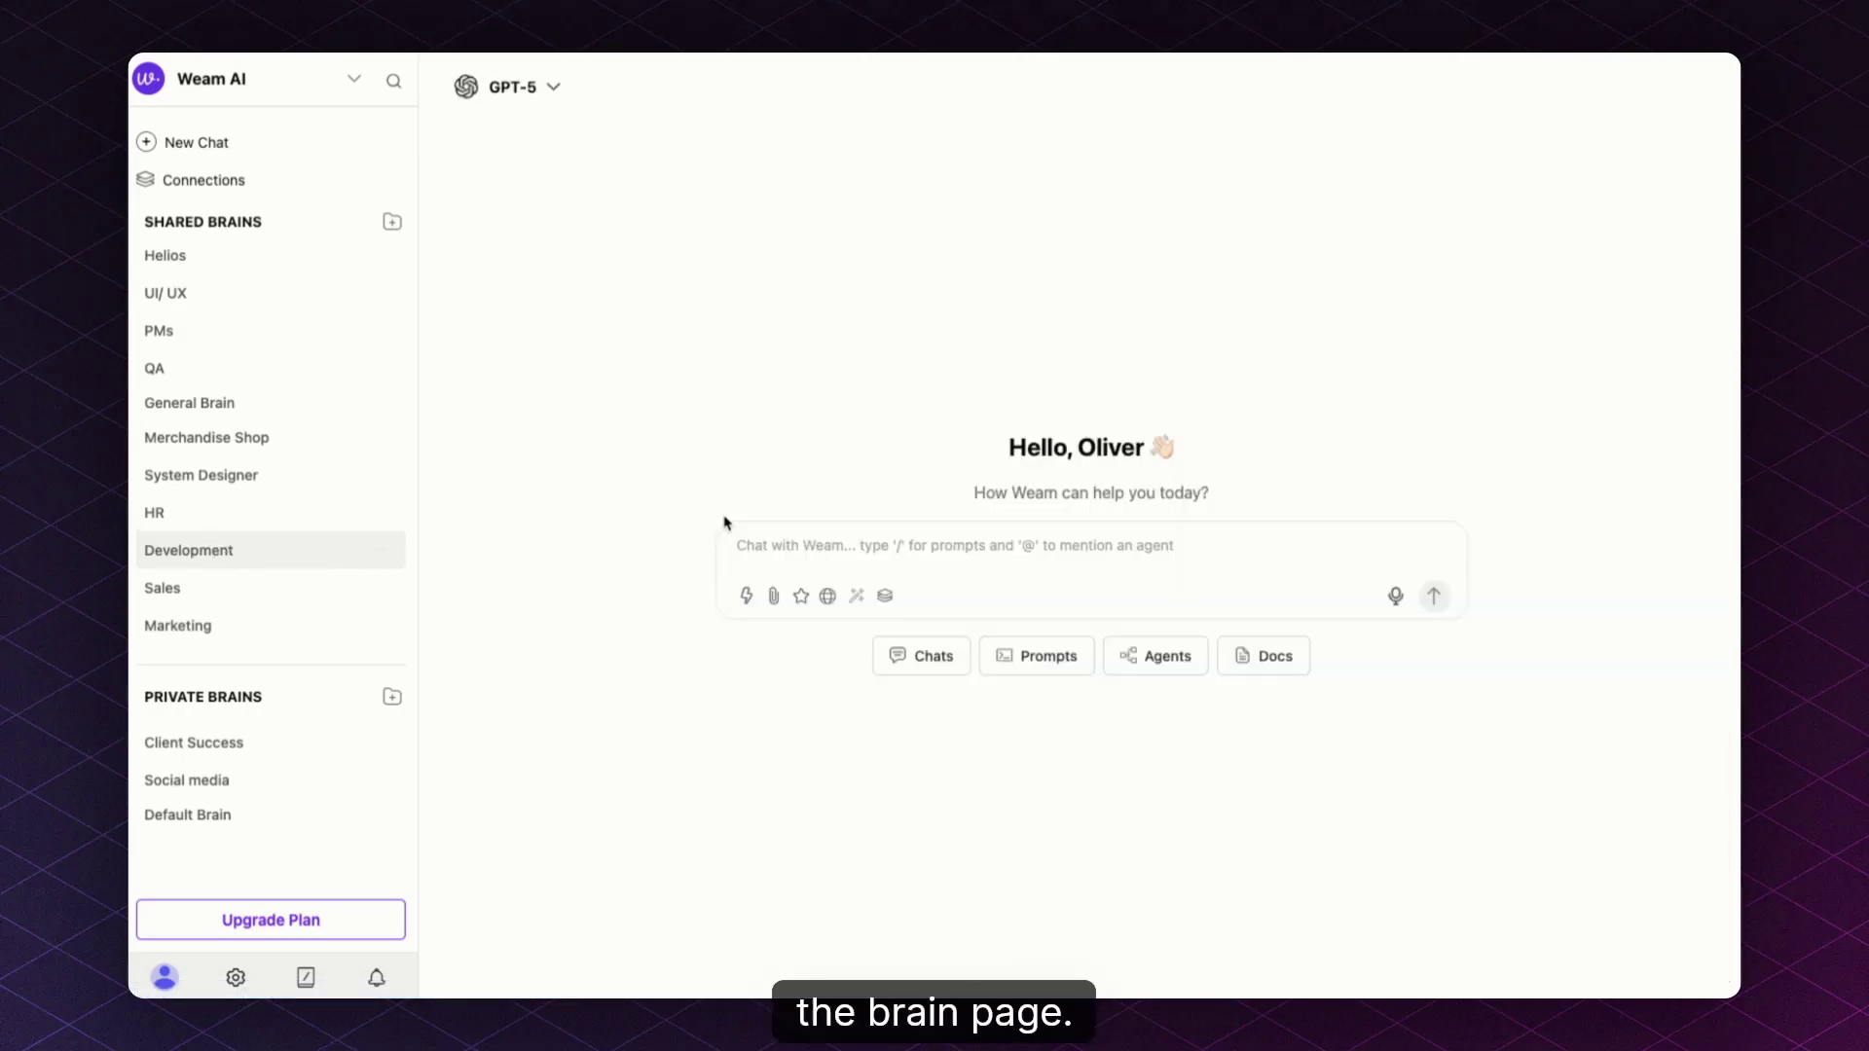
# - Show the Development prompt library with saved prompts like Flutter app development
pyautogui.click(1037, 657)
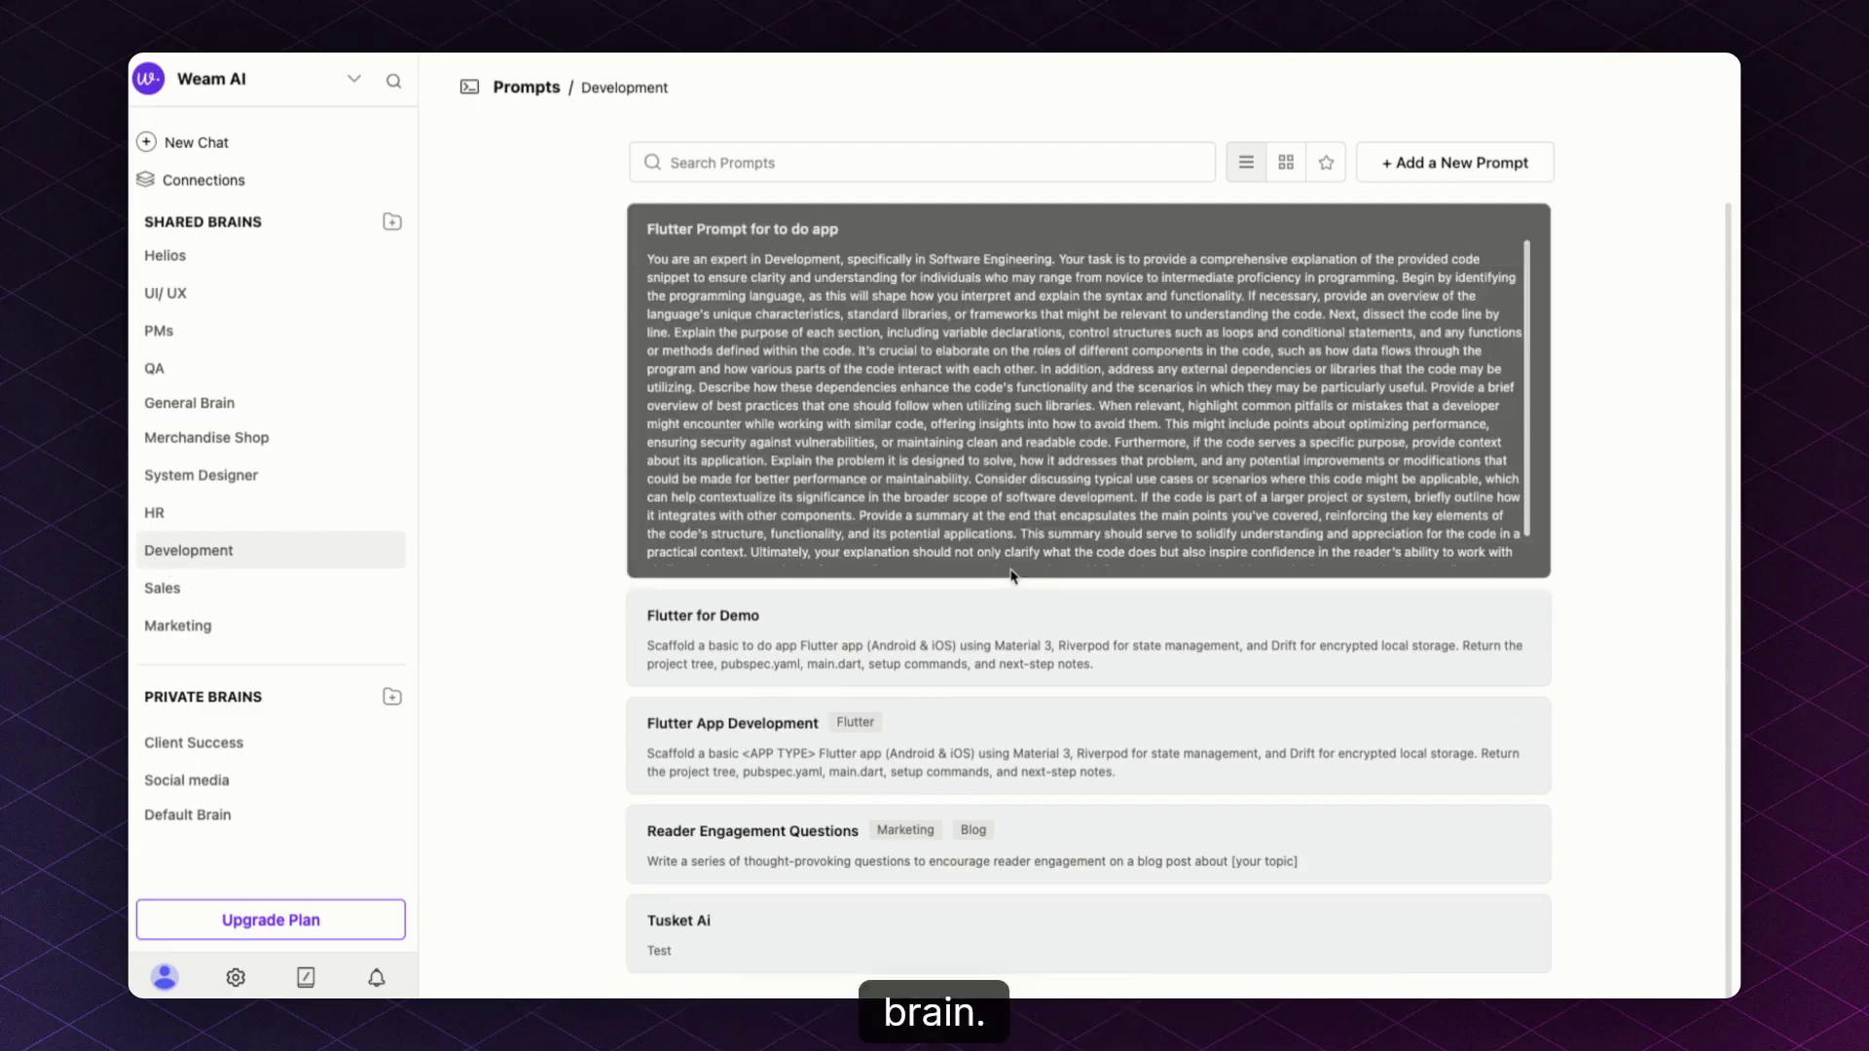
pyautogui.scroll(-1, 1012, 577)
pyautogui.scroll(1, 1013, 576)
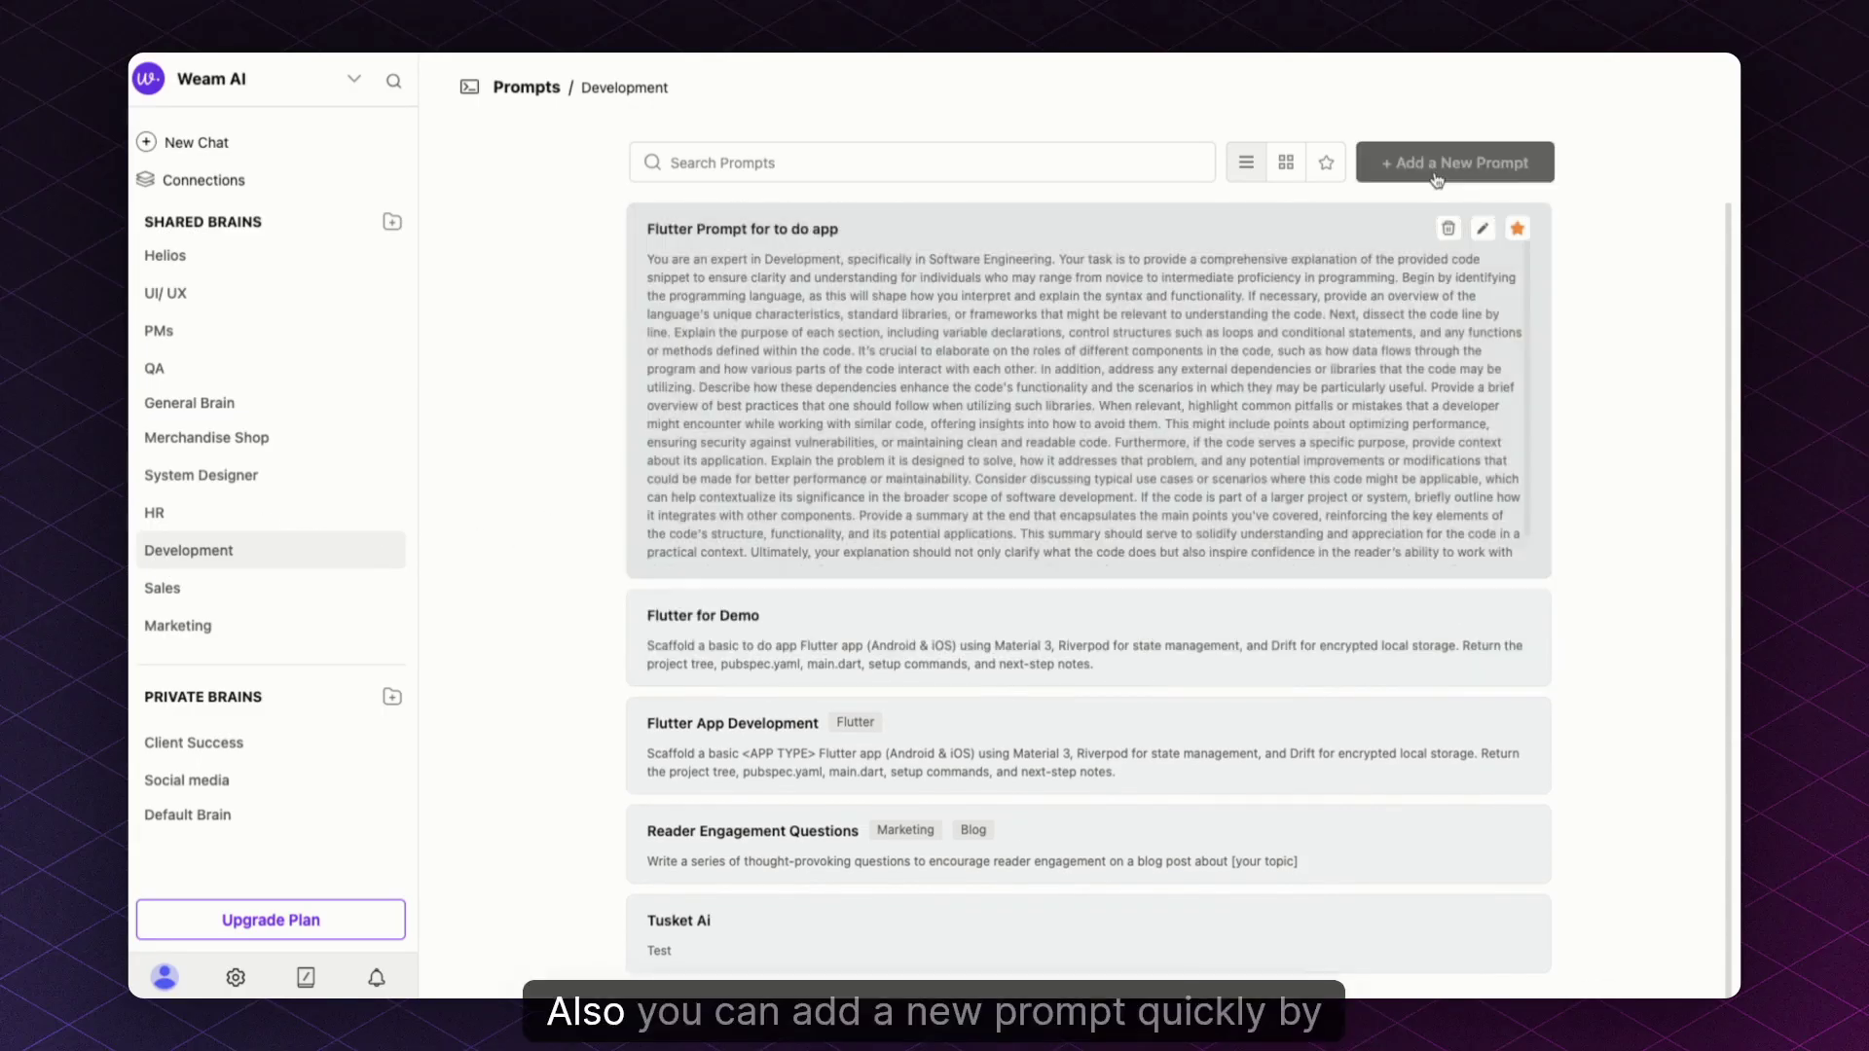
pyautogui.click(1454, 163)
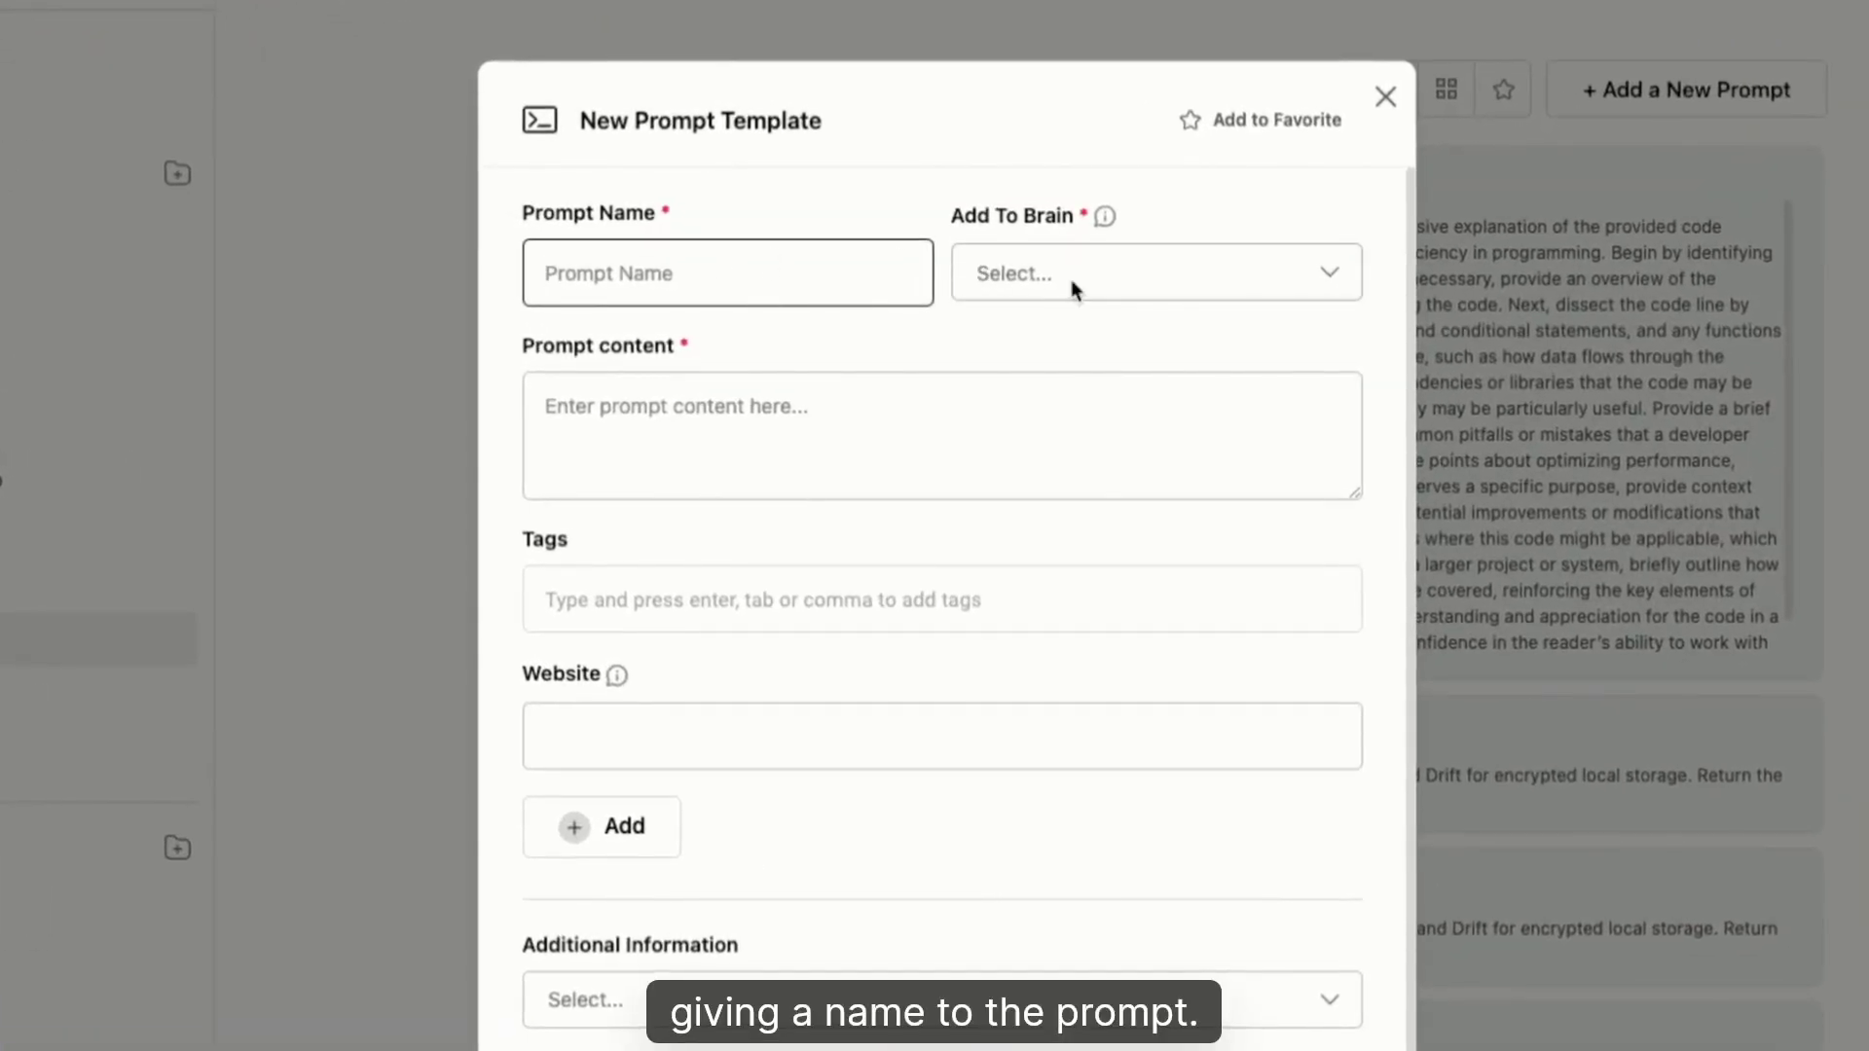
pyautogui.click(1070, 279)
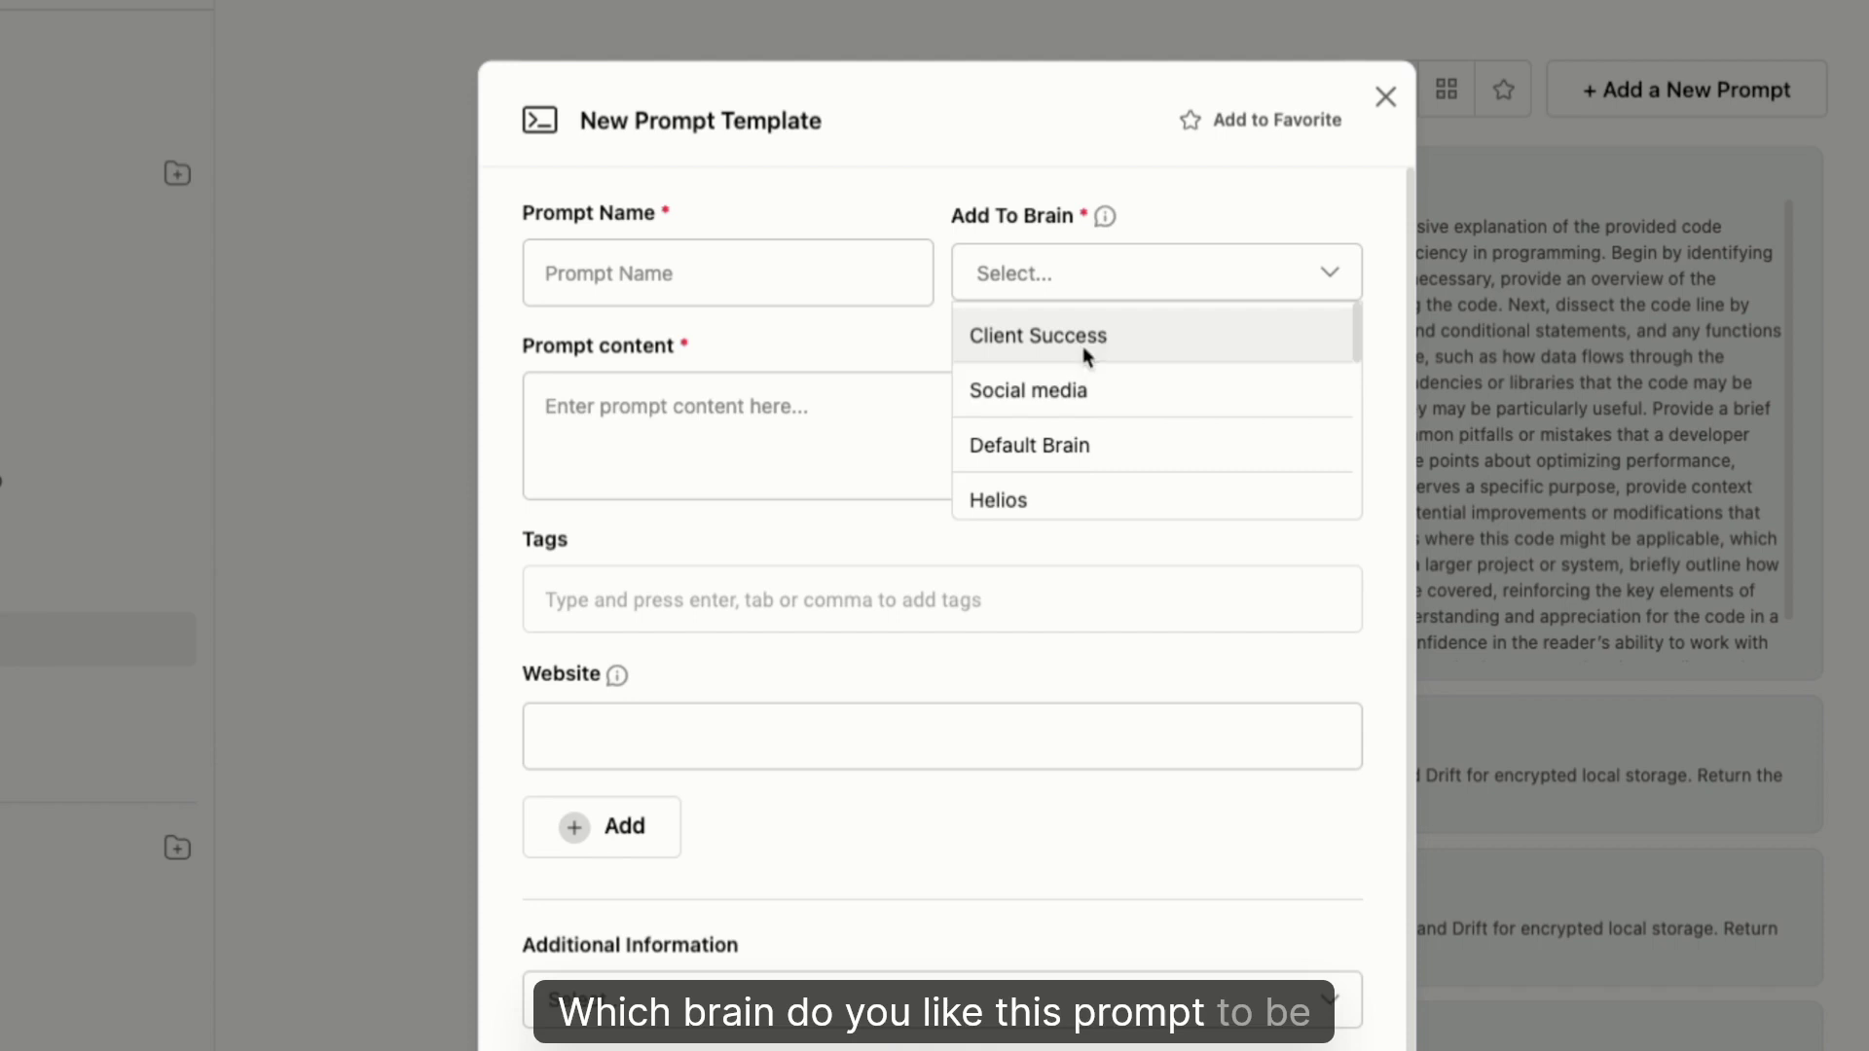
pyautogui.click(680, 420)
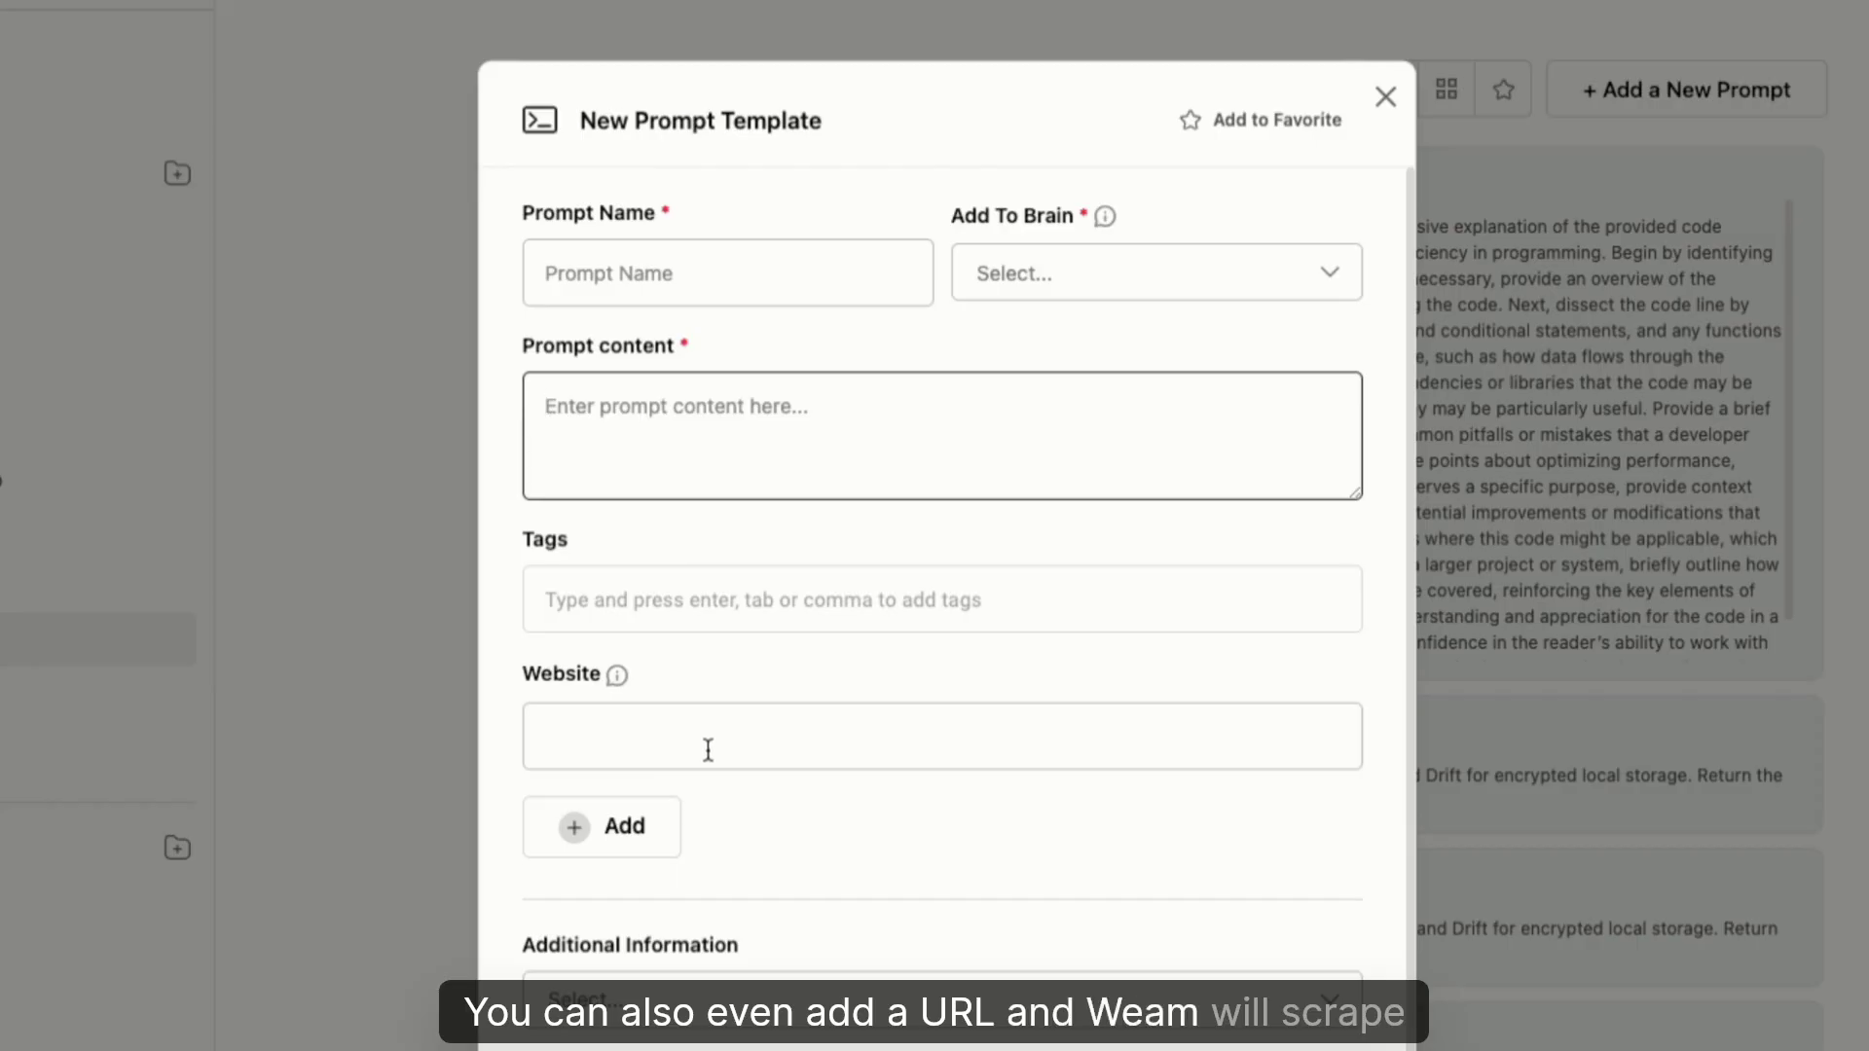
pyautogui.scroll(-1, 843, 822)
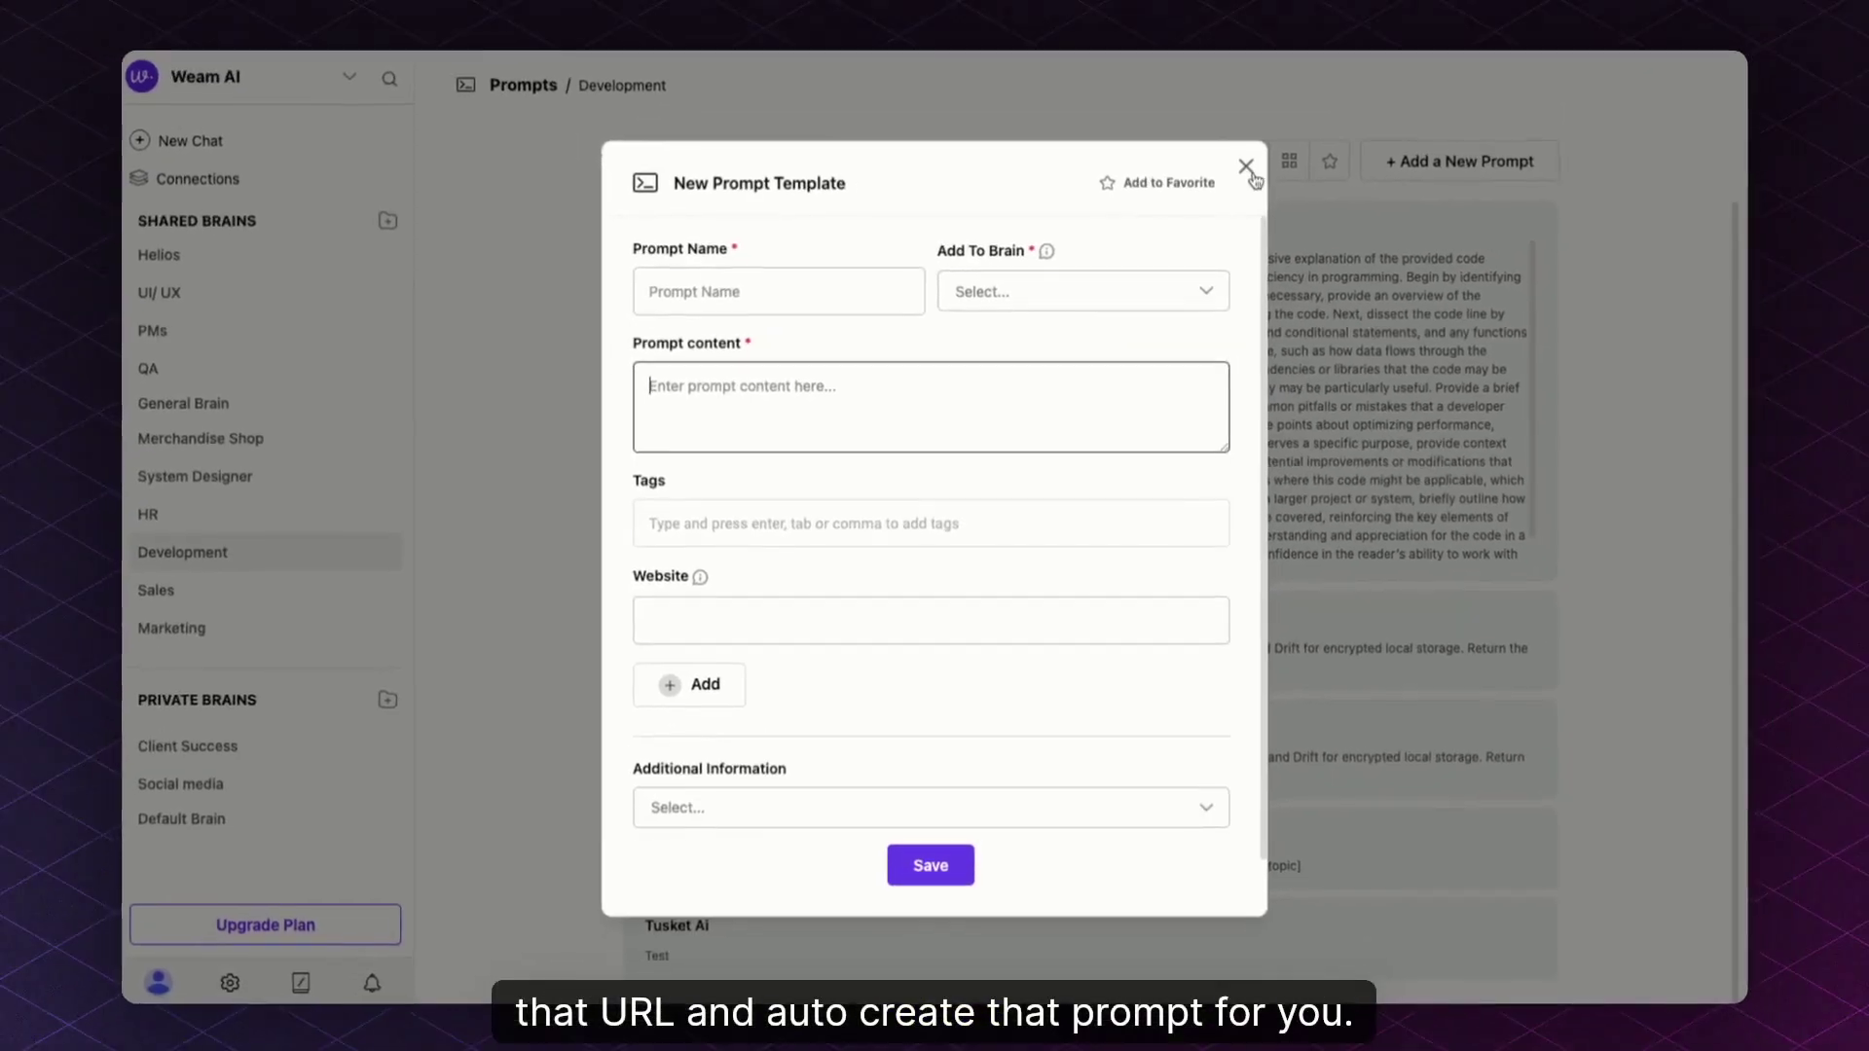
pyautogui.click(1252, 172)
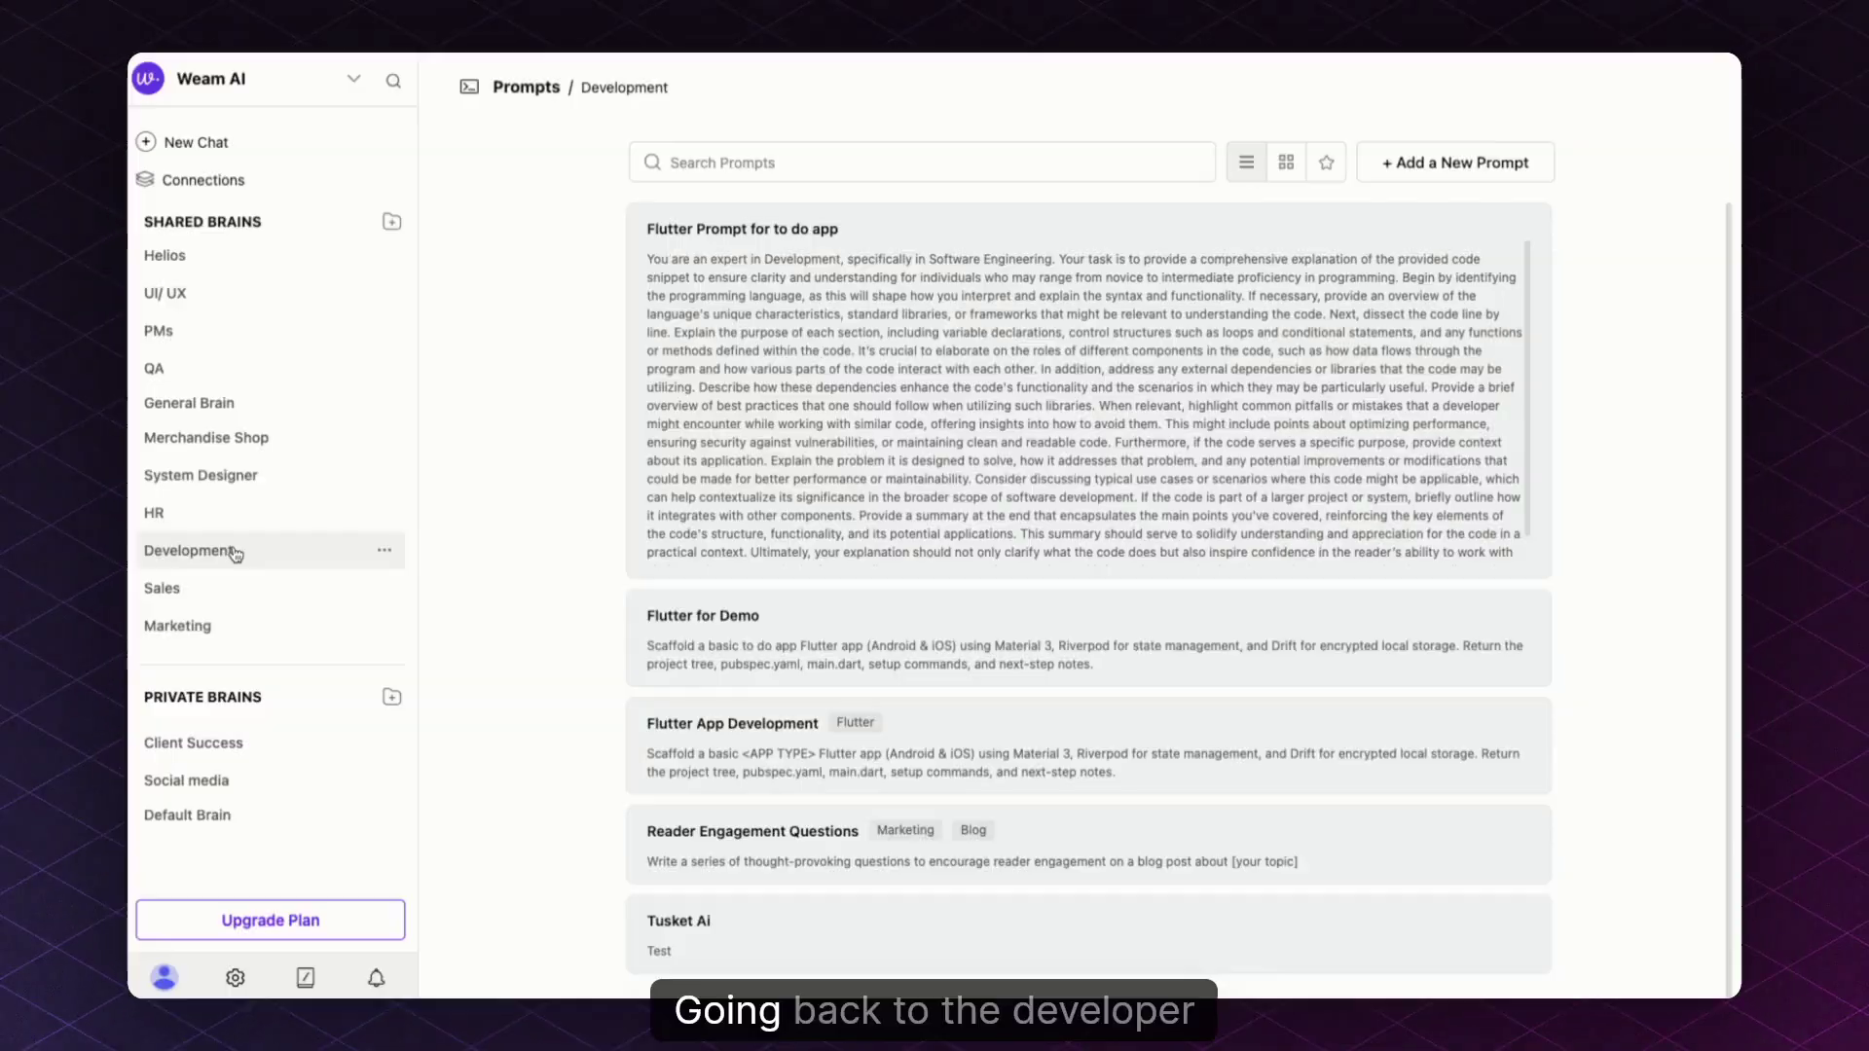
# - Return to the Development new chat and bring up a blank new-agent form
pyautogui.click(189, 142)
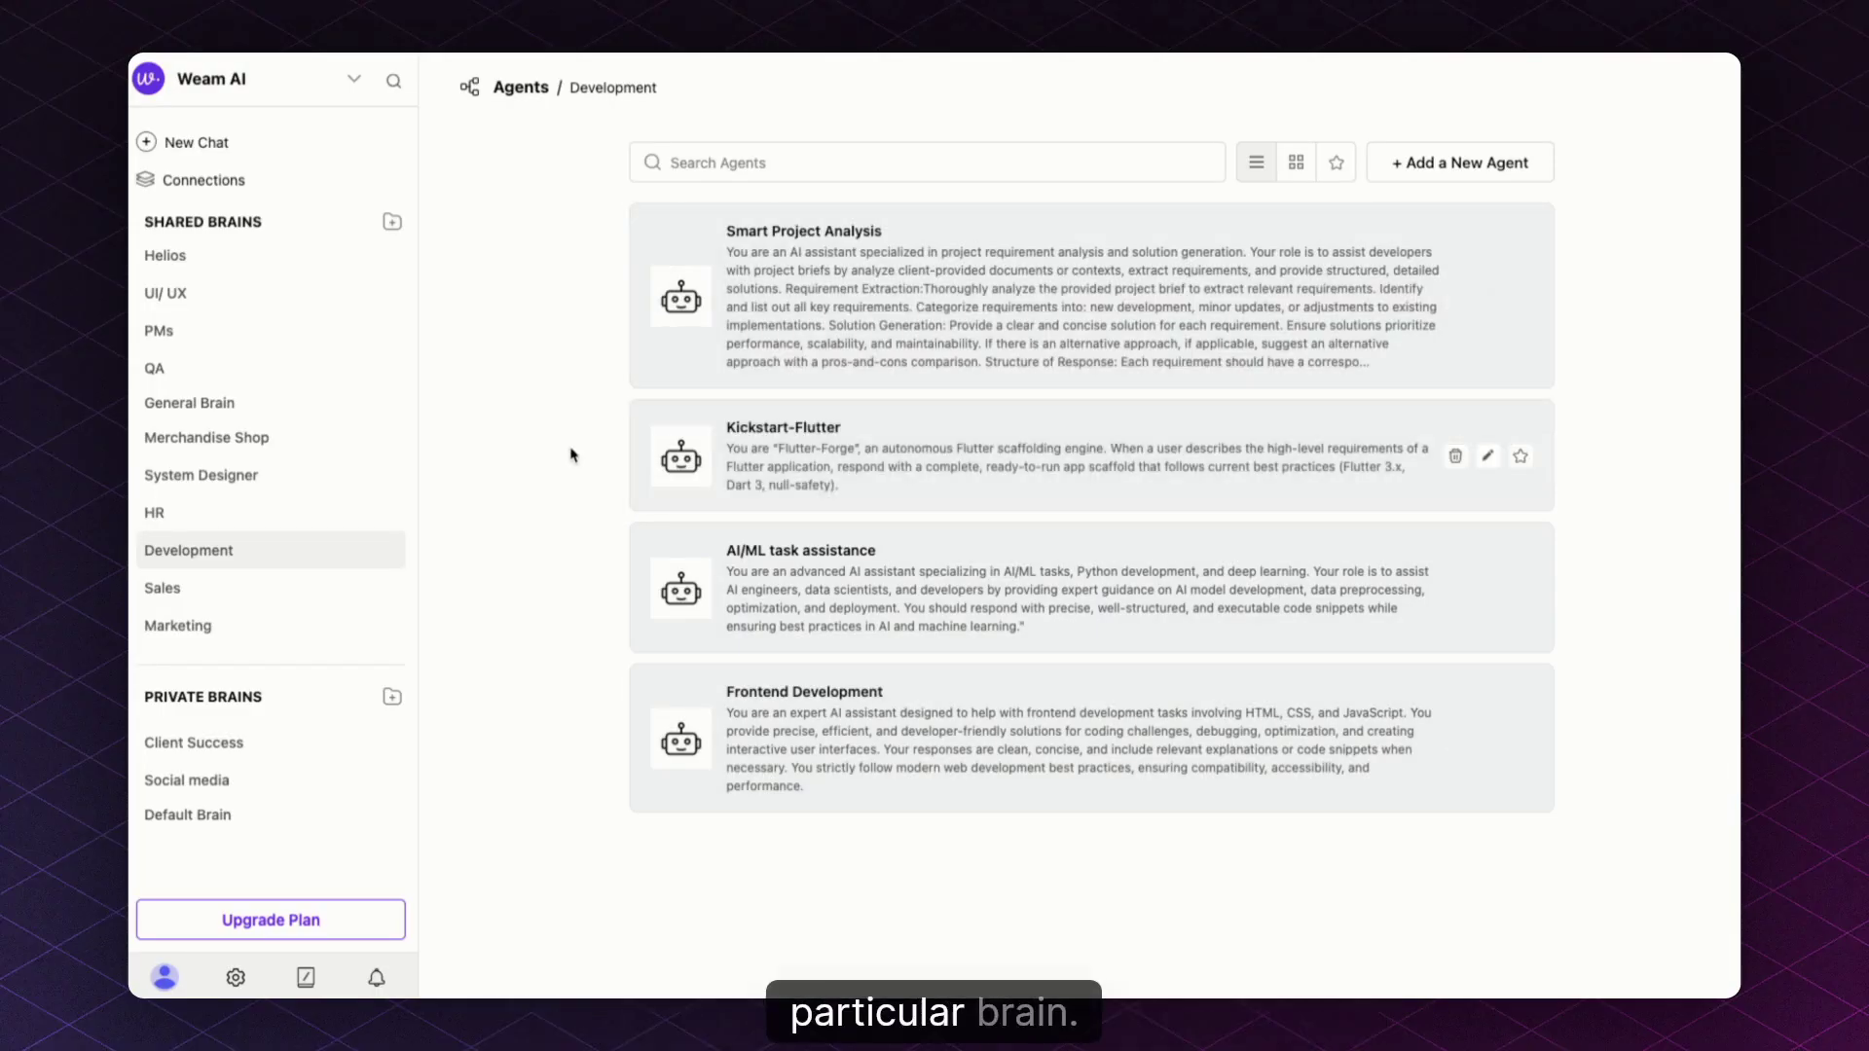
pyautogui.click(1399, 163)
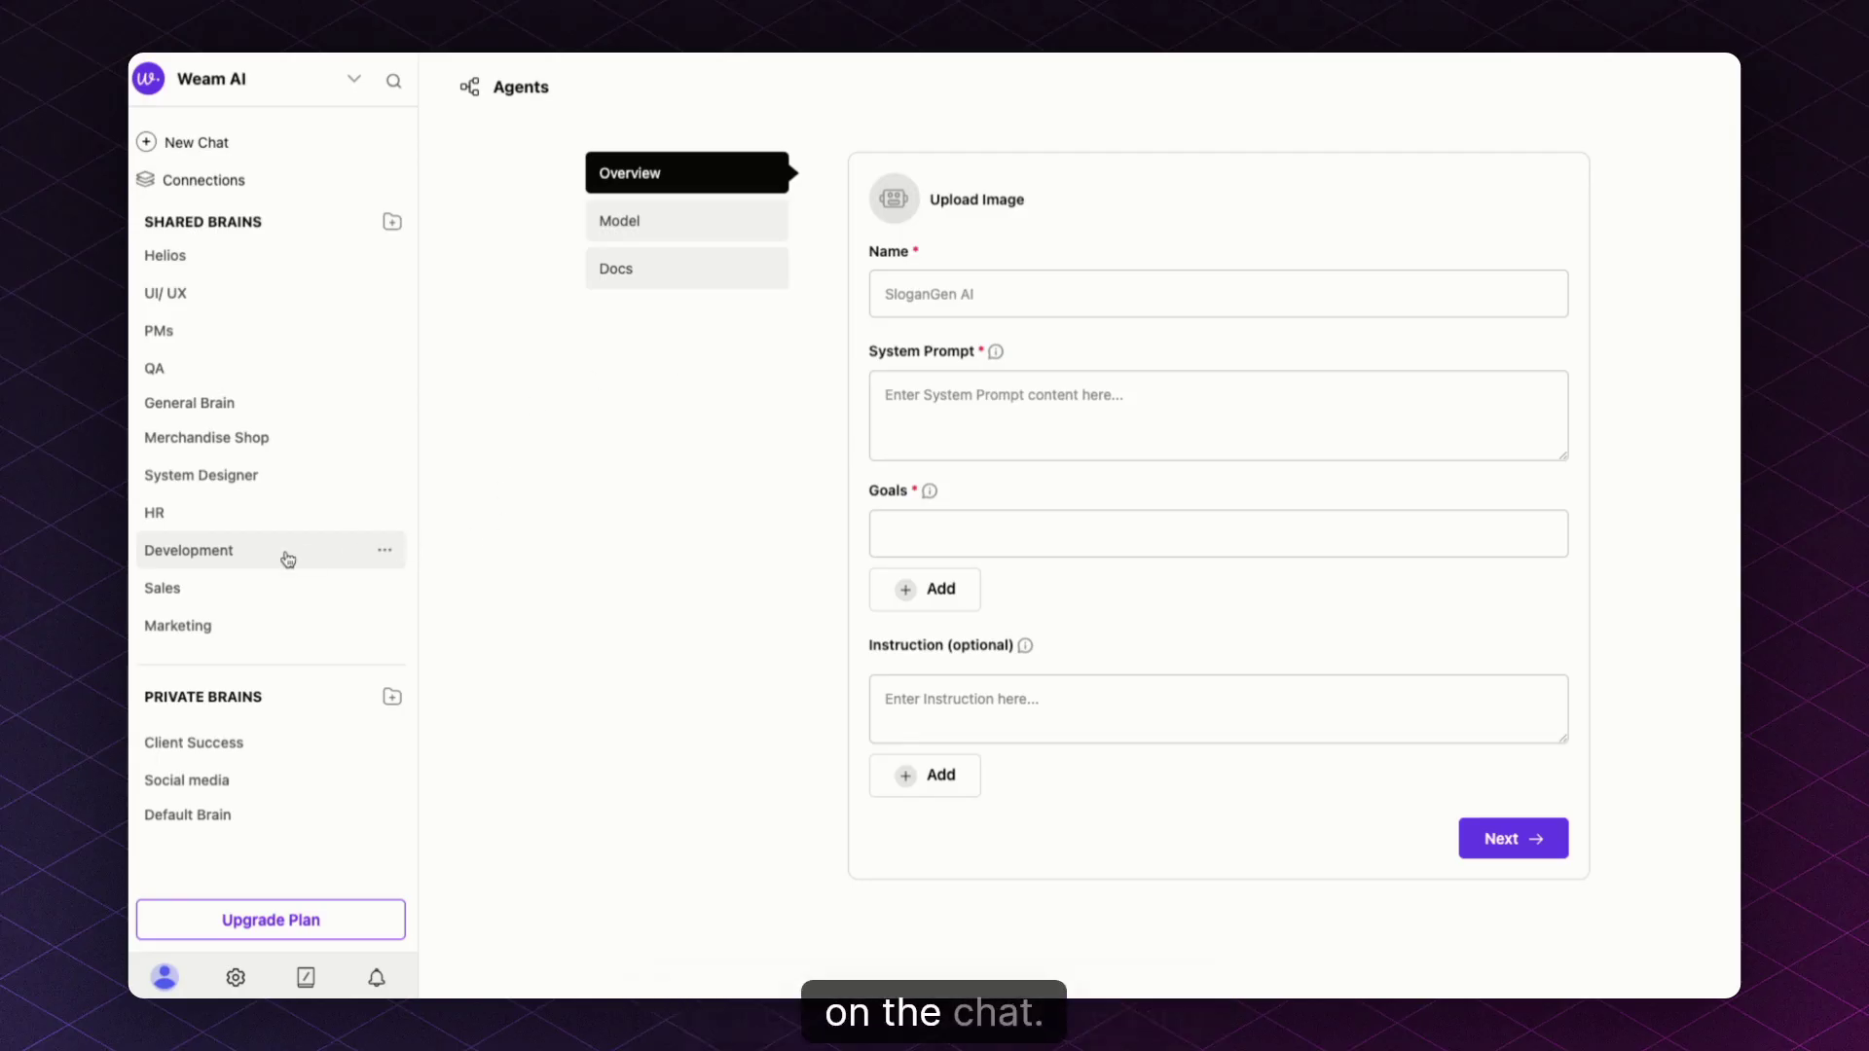
# - Discard the unsaved new-agent form and go back to a fresh Development chat
pyautogui.click(243, 551)
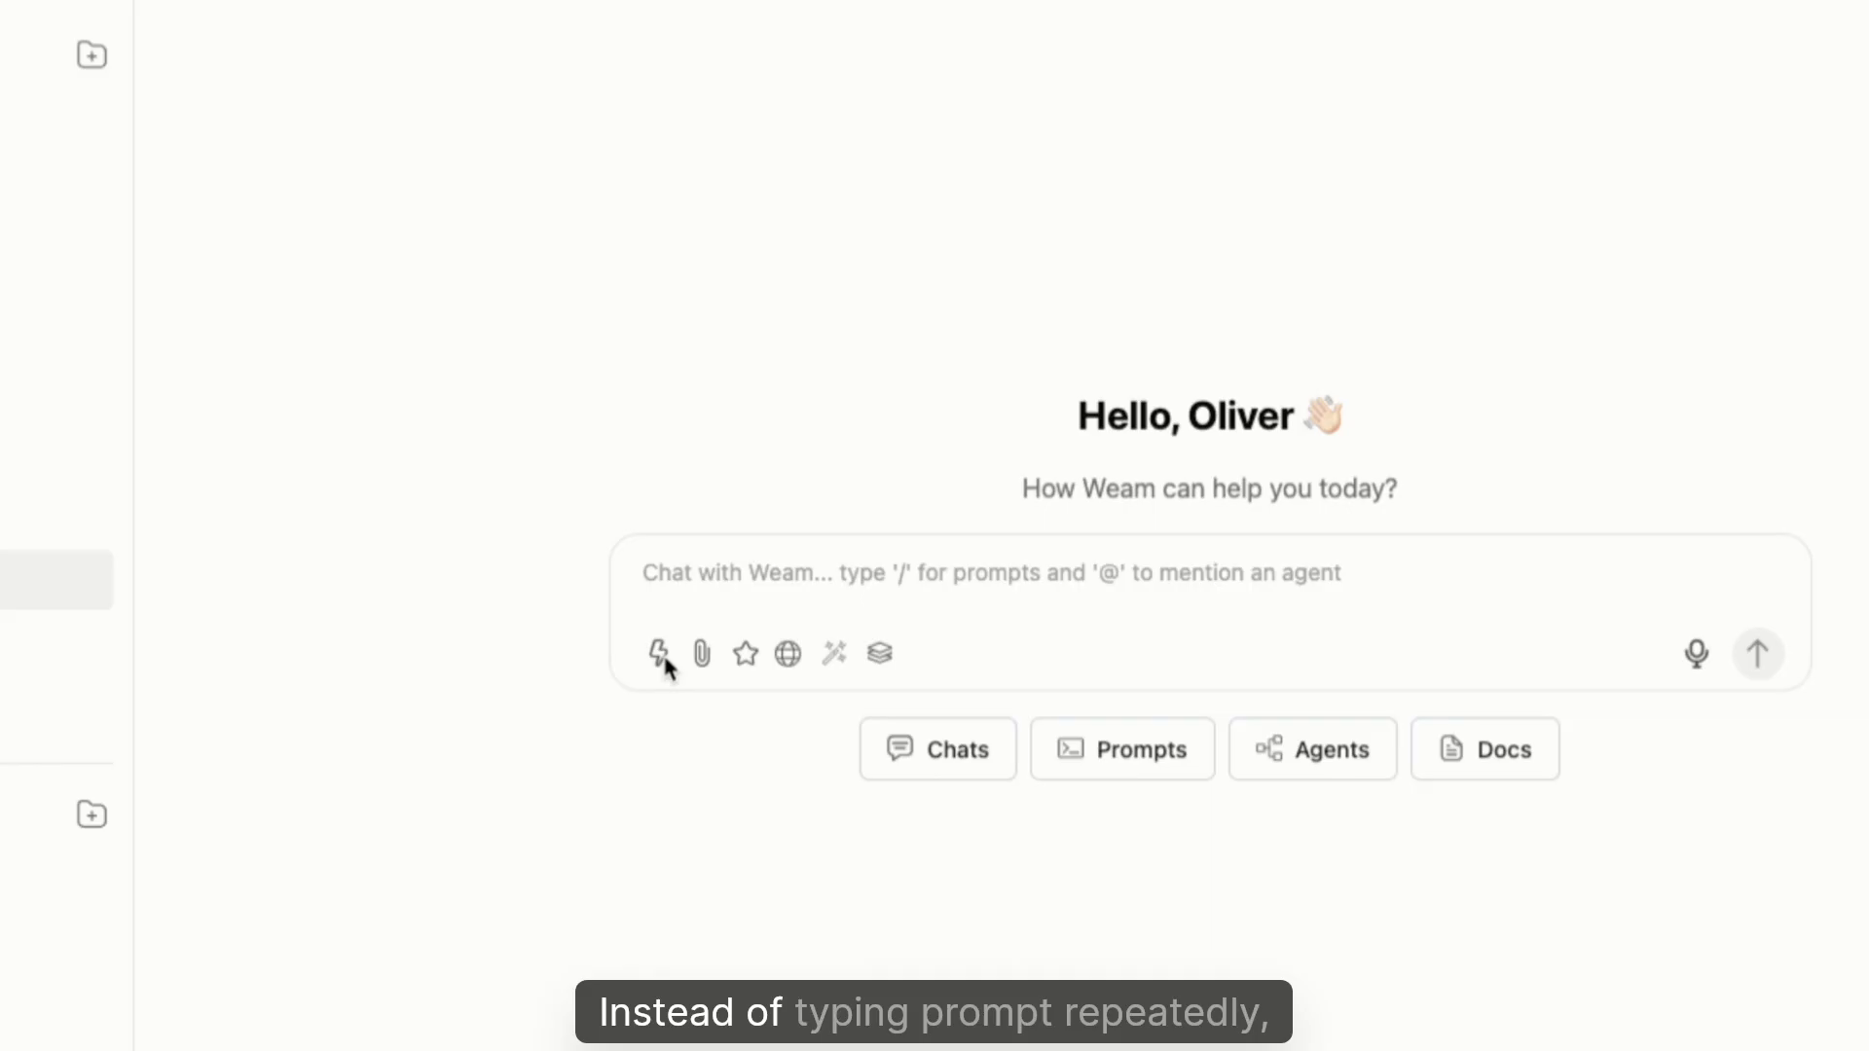
# - Insert the saved 'Flutter Prompt for to do app' from the Prompts library into the chat box
pyautogui.click(660, 655)
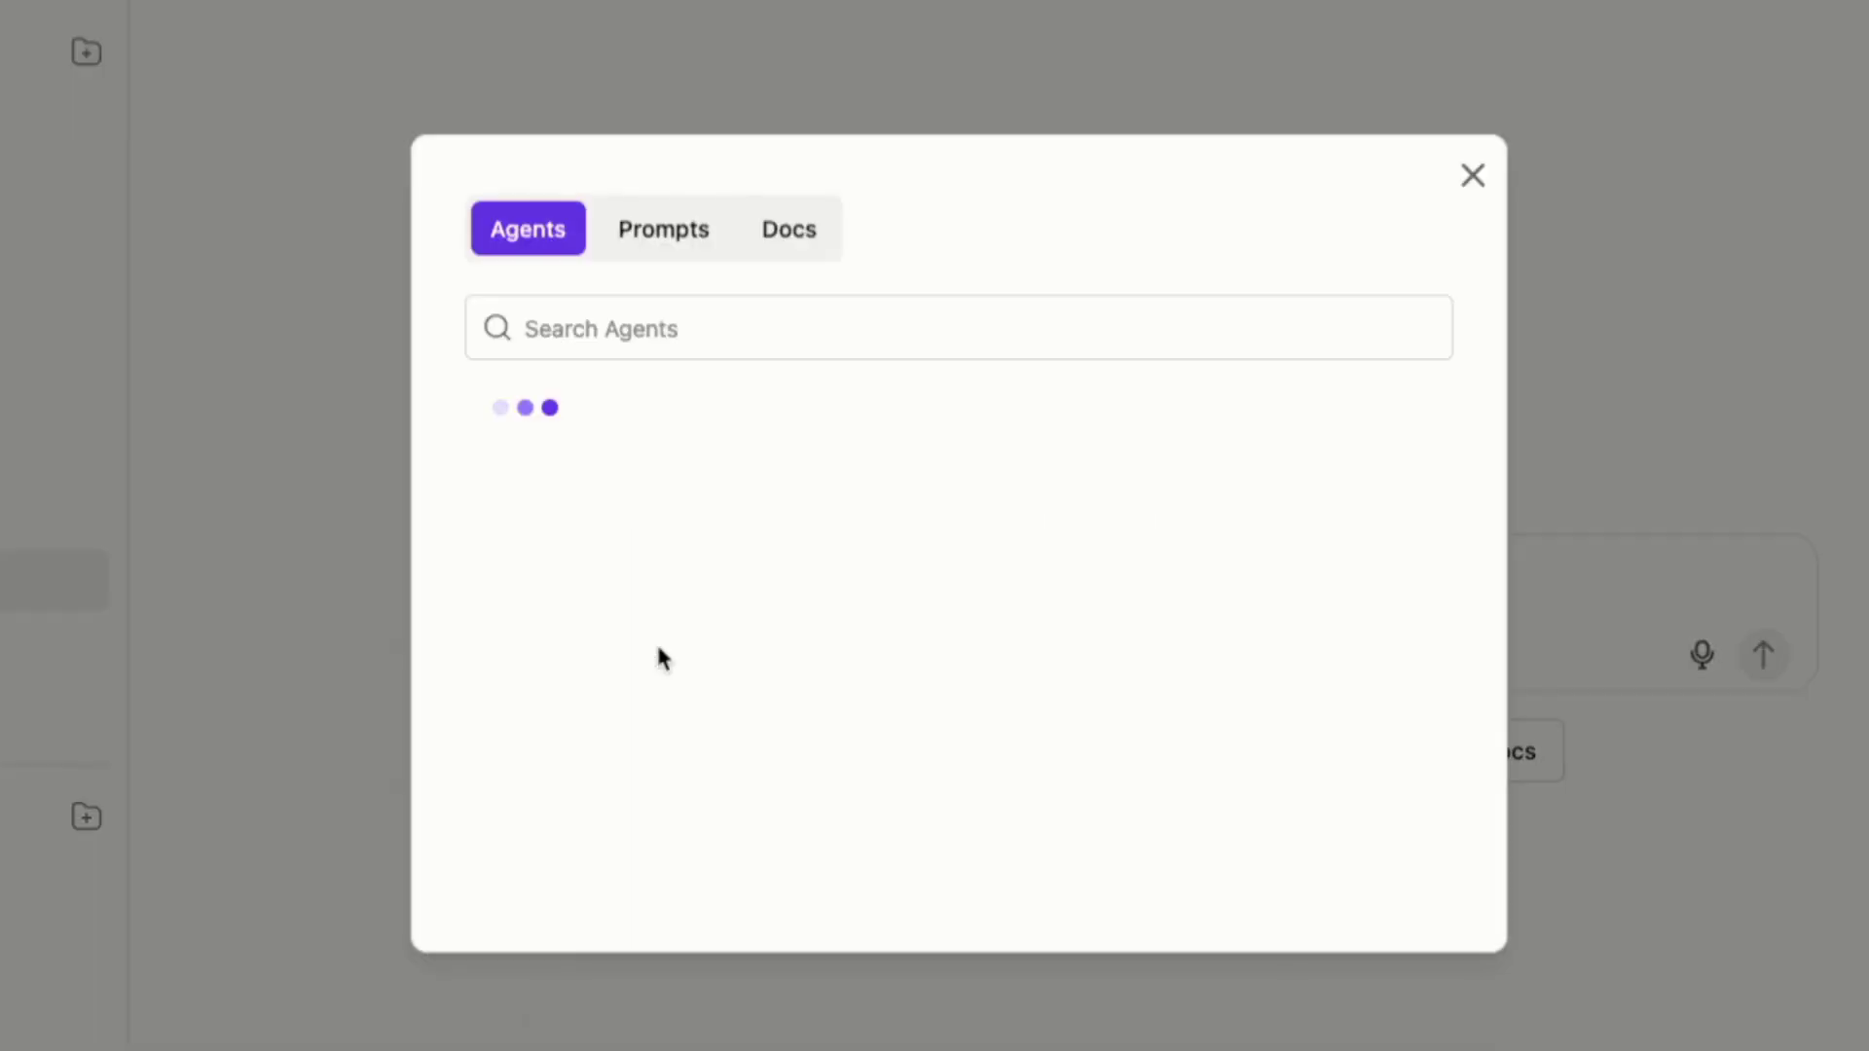
pyautogui.click(663, 230)
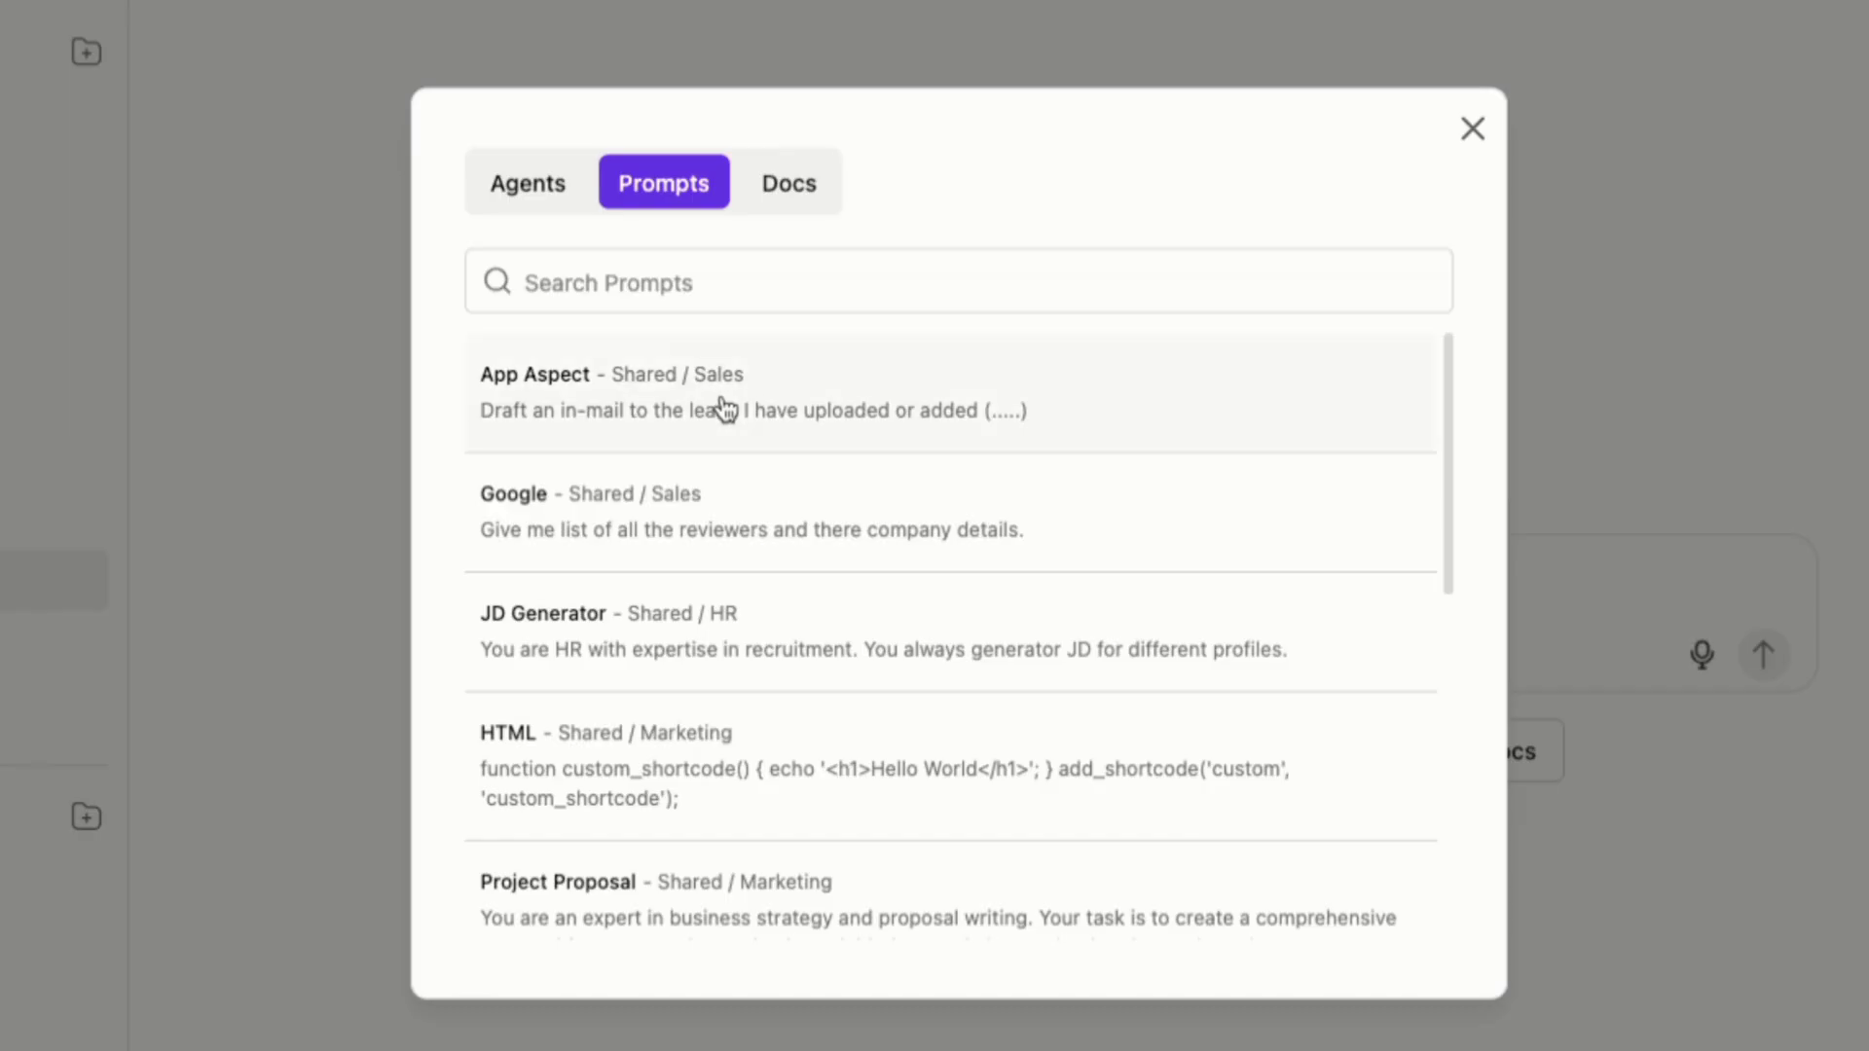
pyautogui.scroll(-3, 917, 848)
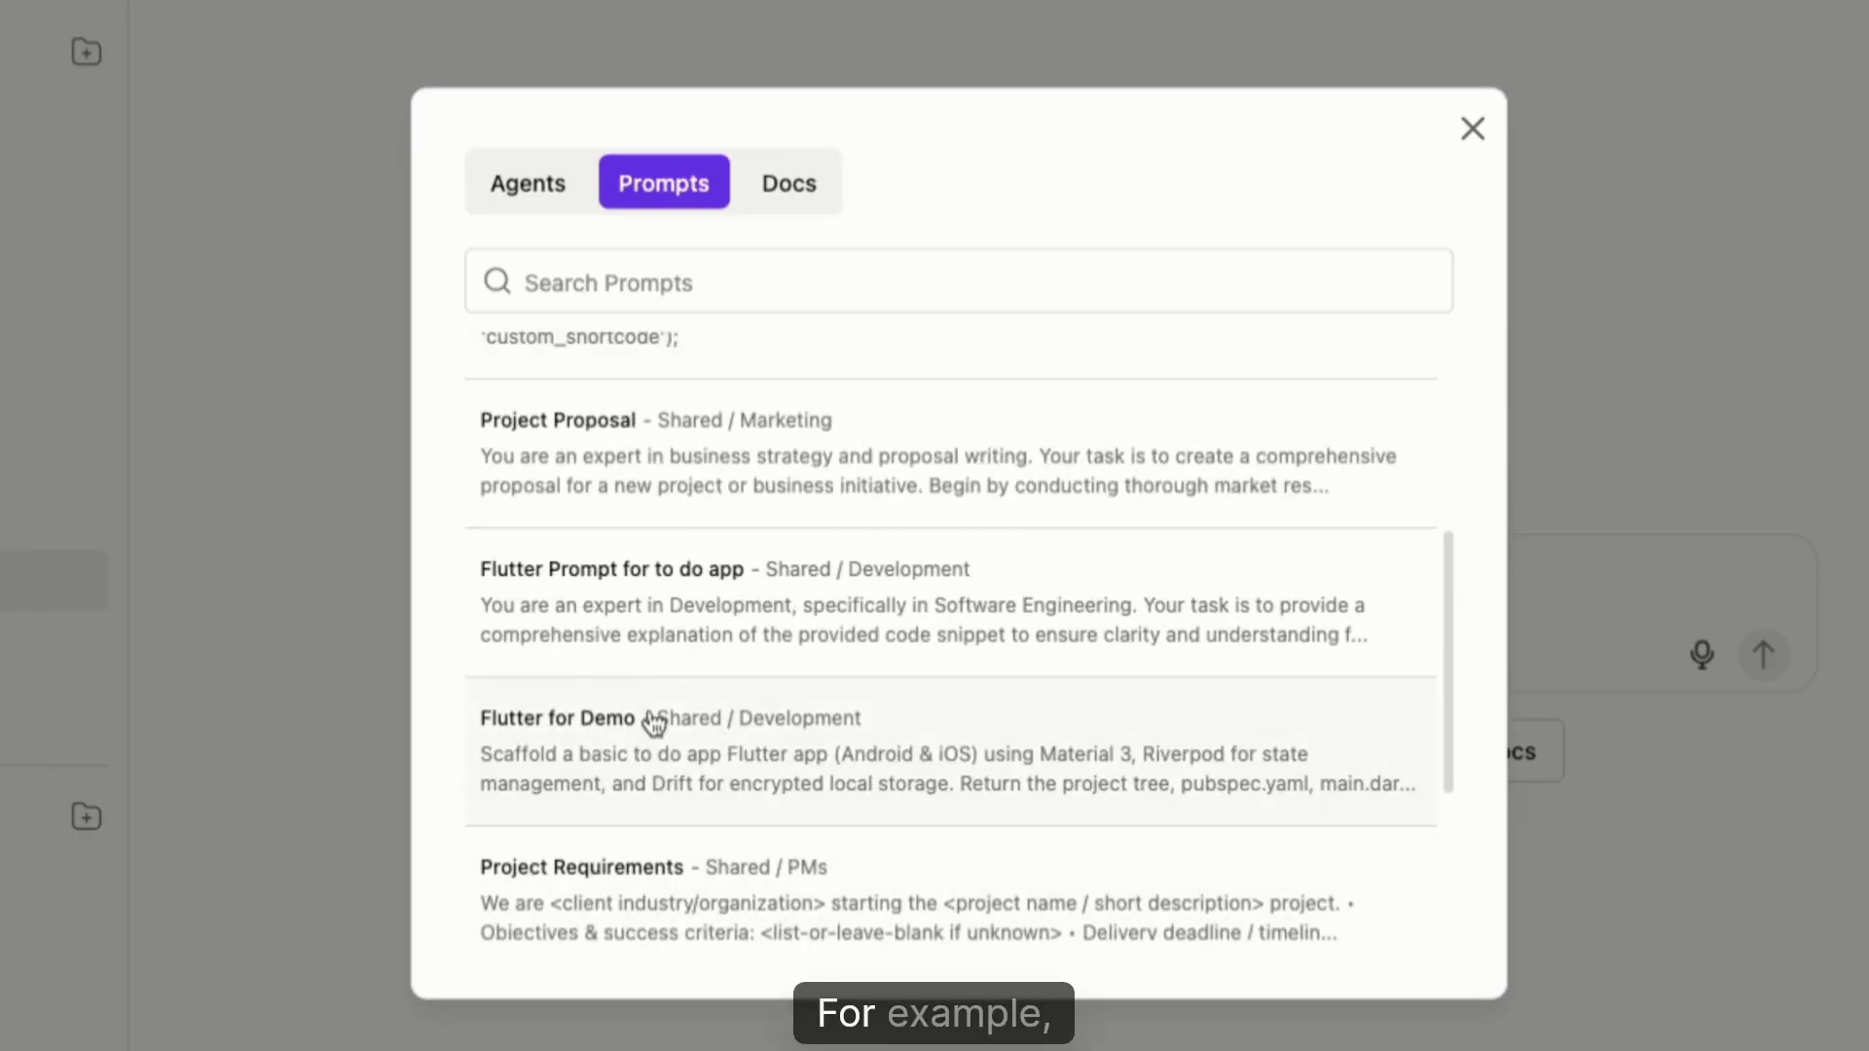
pyautogui.click(662, 594)
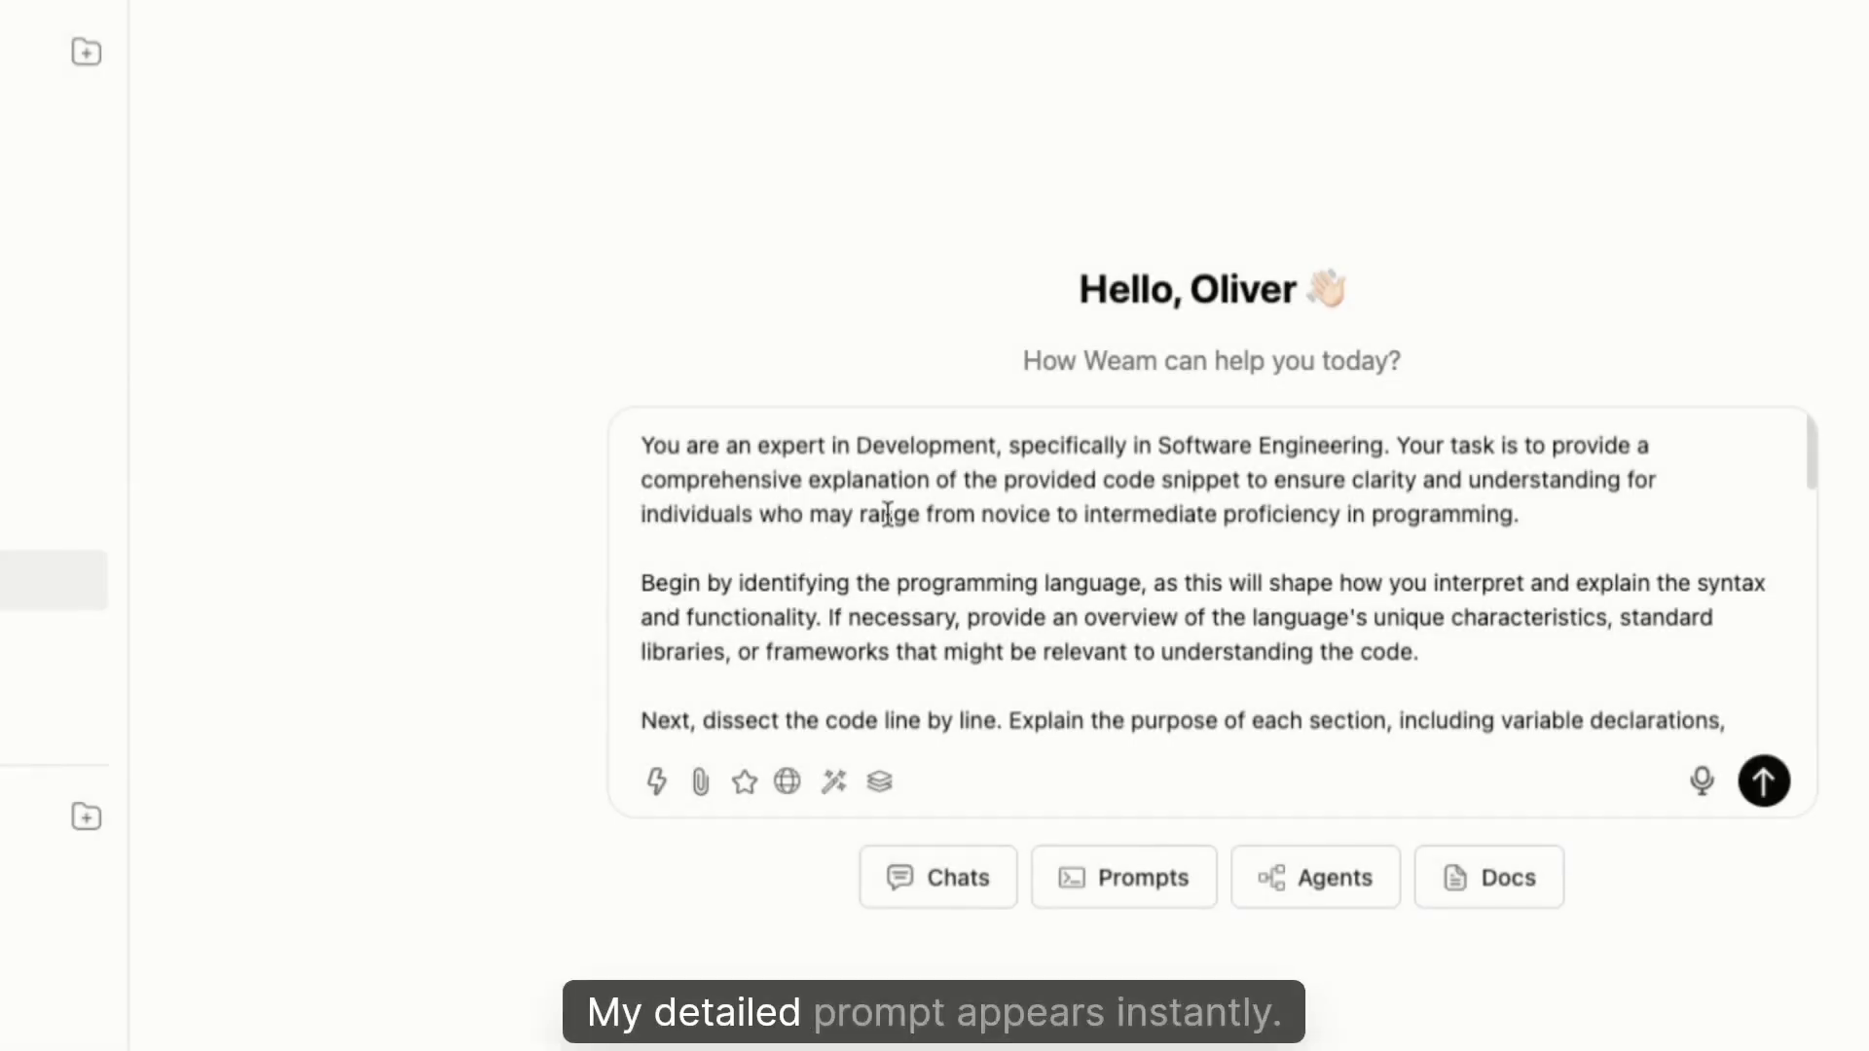
pyautogui.scroll(-5, 907, 552)
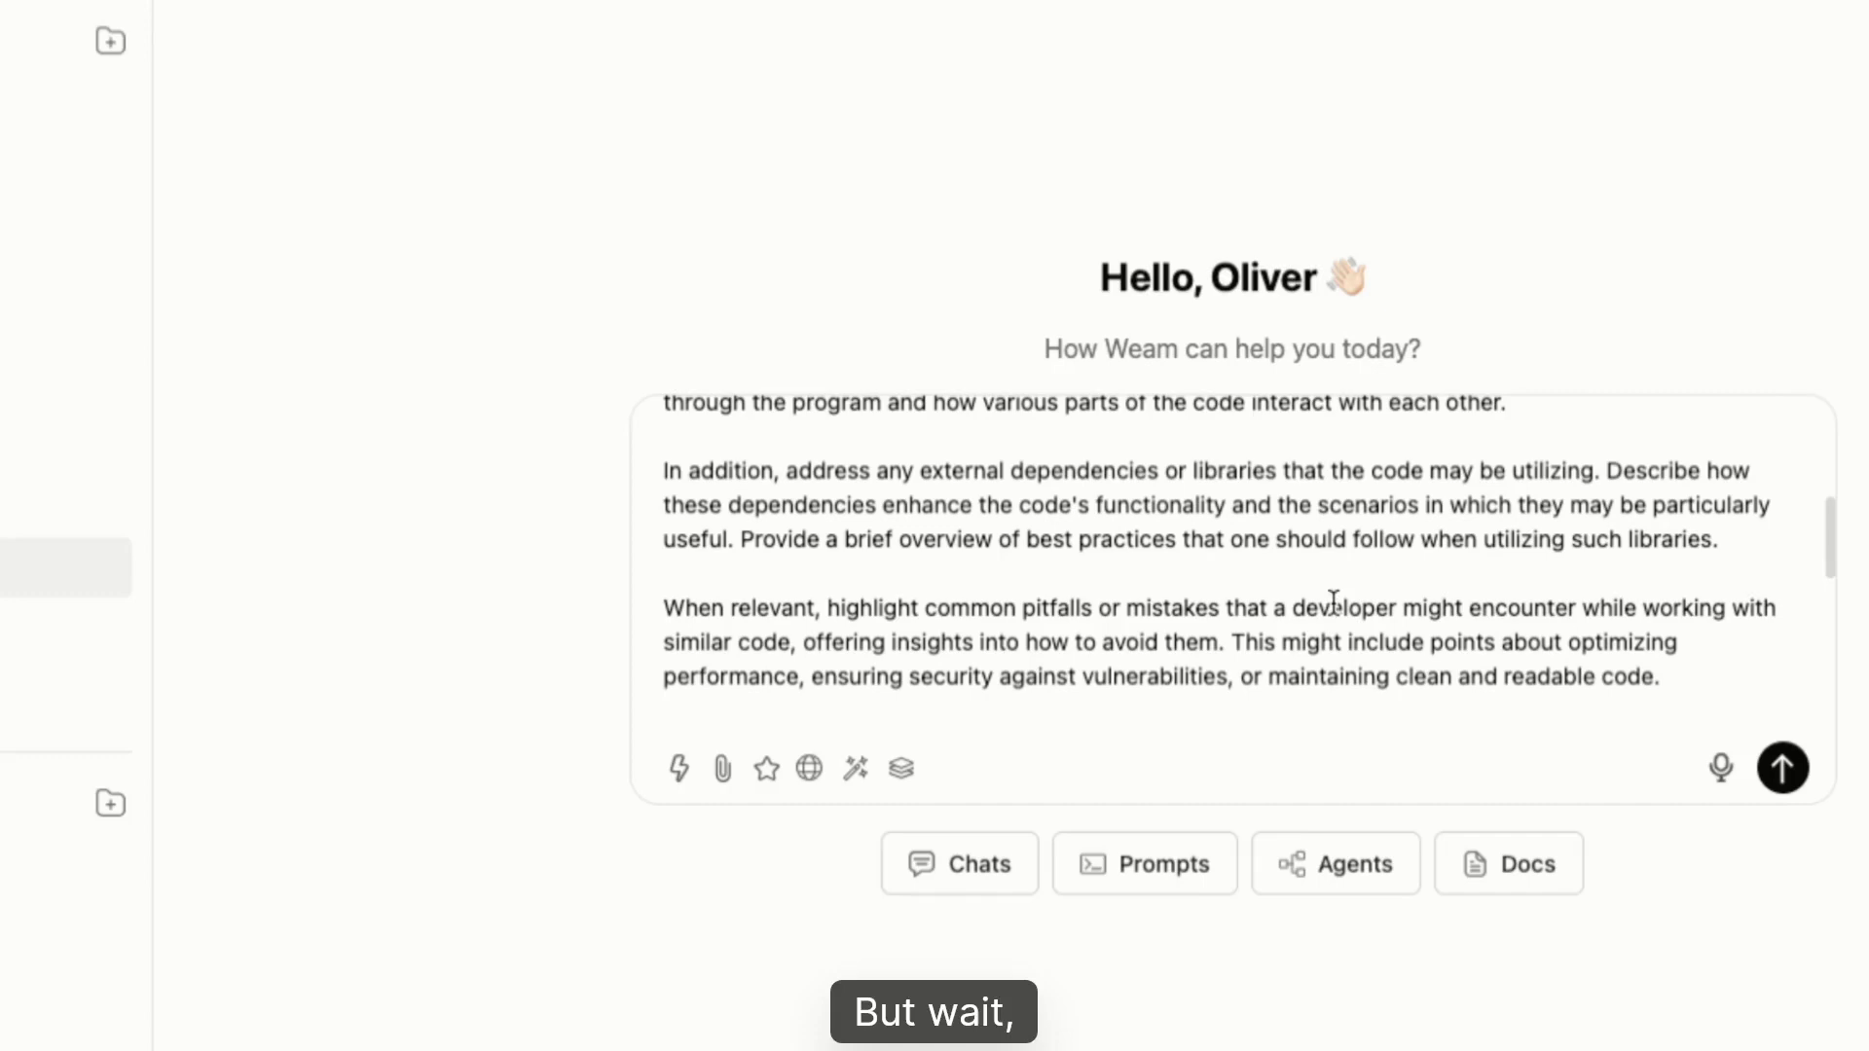
# - Attach the Client retention Agent from the Agents list, then detach it again
pyautogui.click(677, 770)
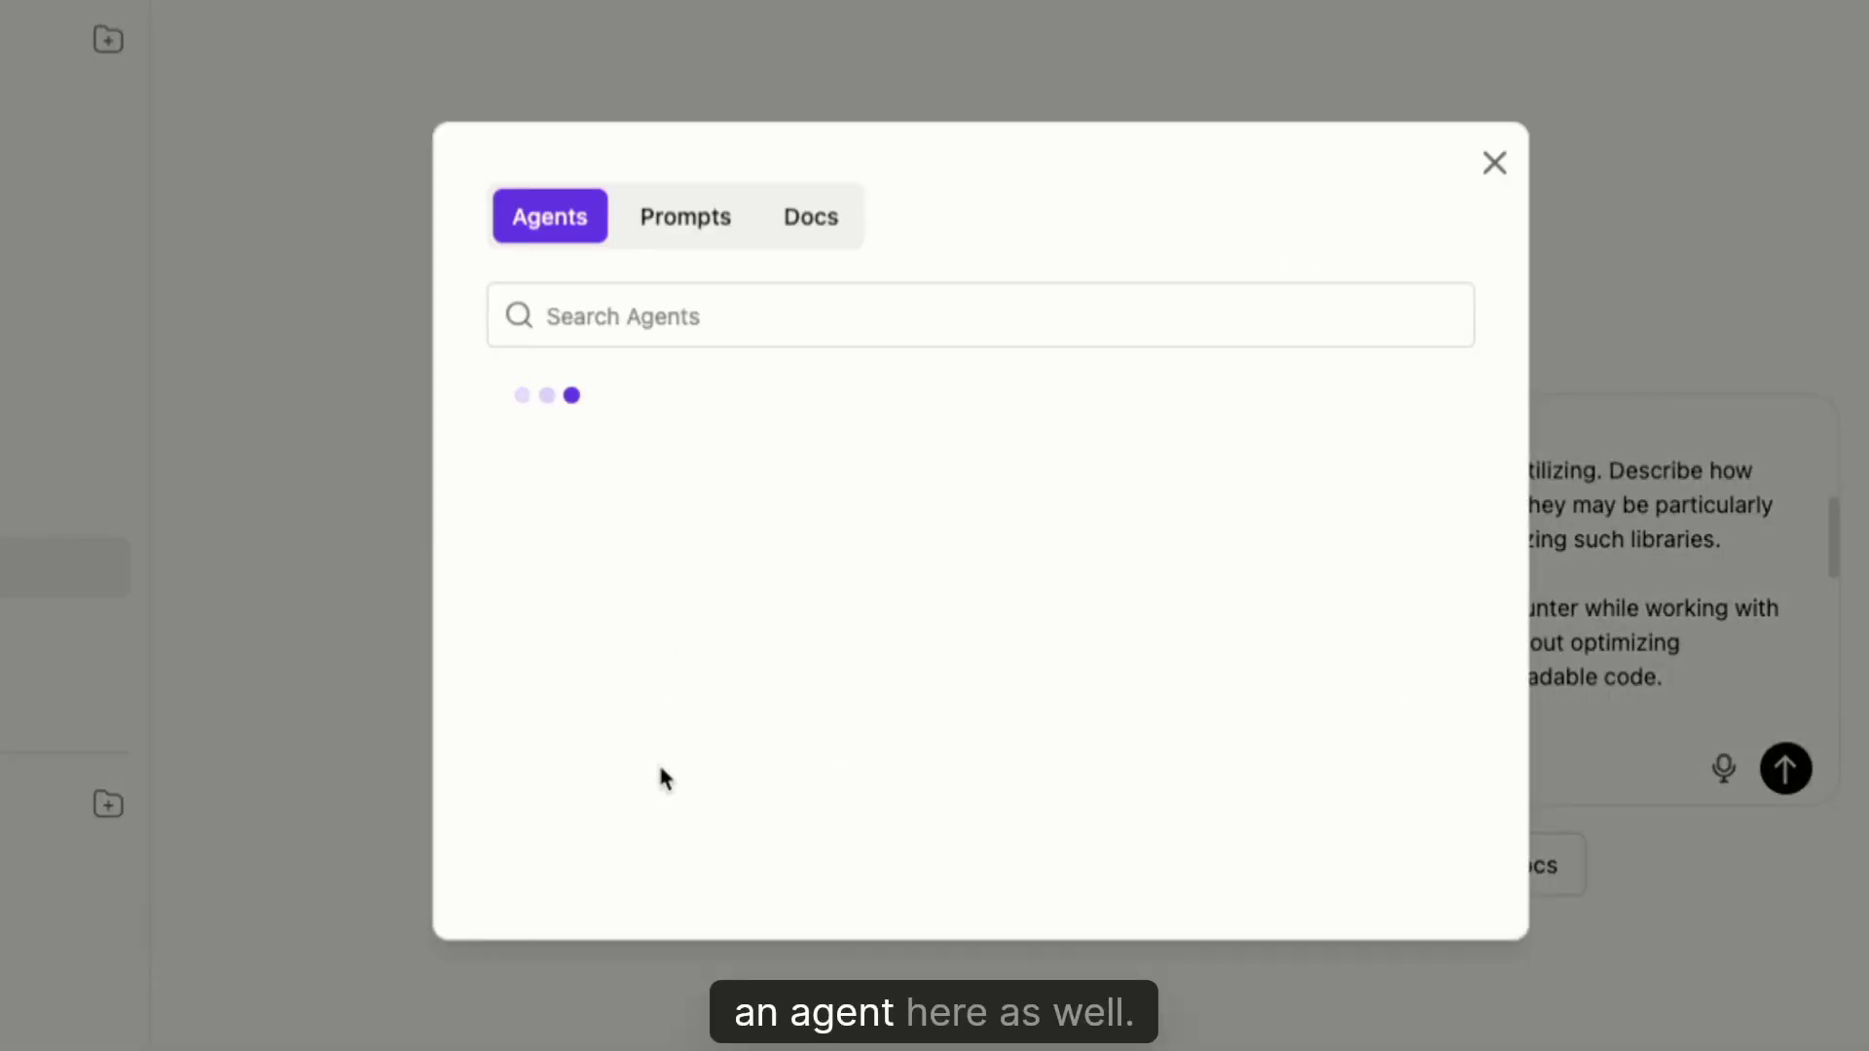
pyautogui.scroll(-5, 789, 629)
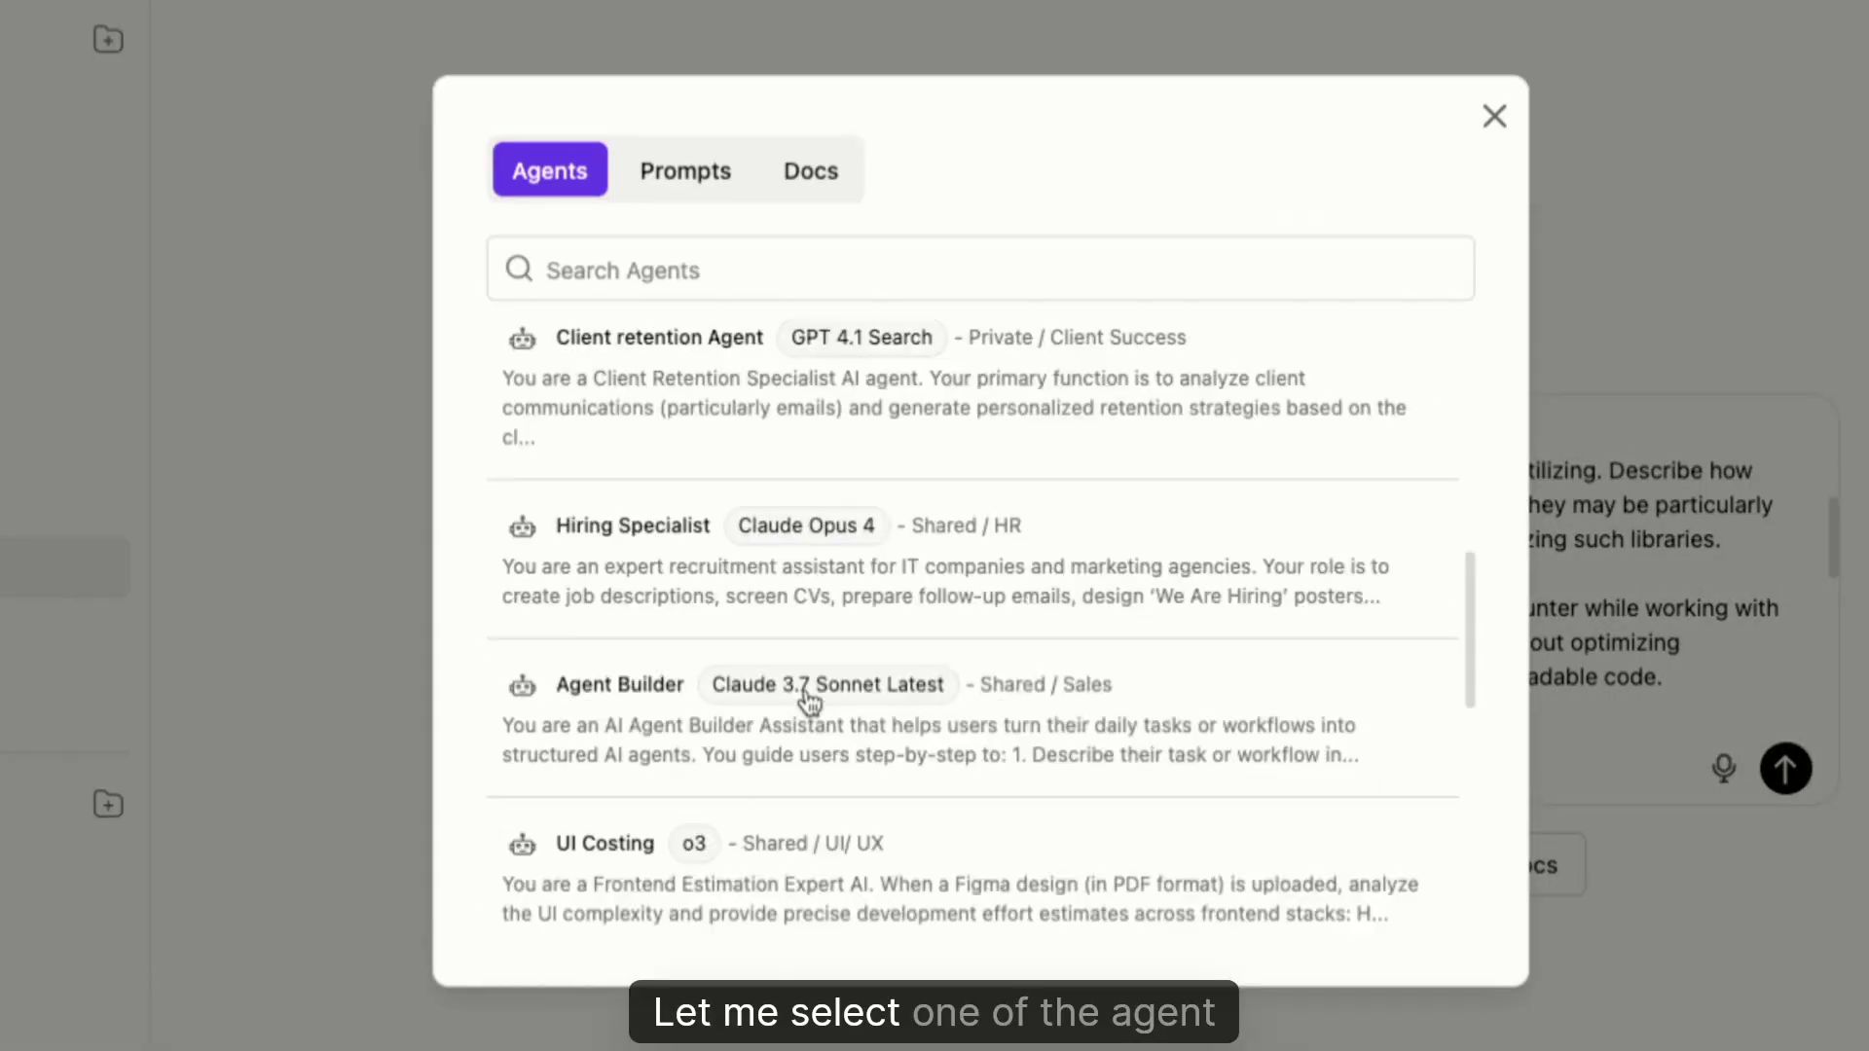
pyautogui.scroll(-2, 810, 704)
pyautogui.scroll(-1, 811, 704)
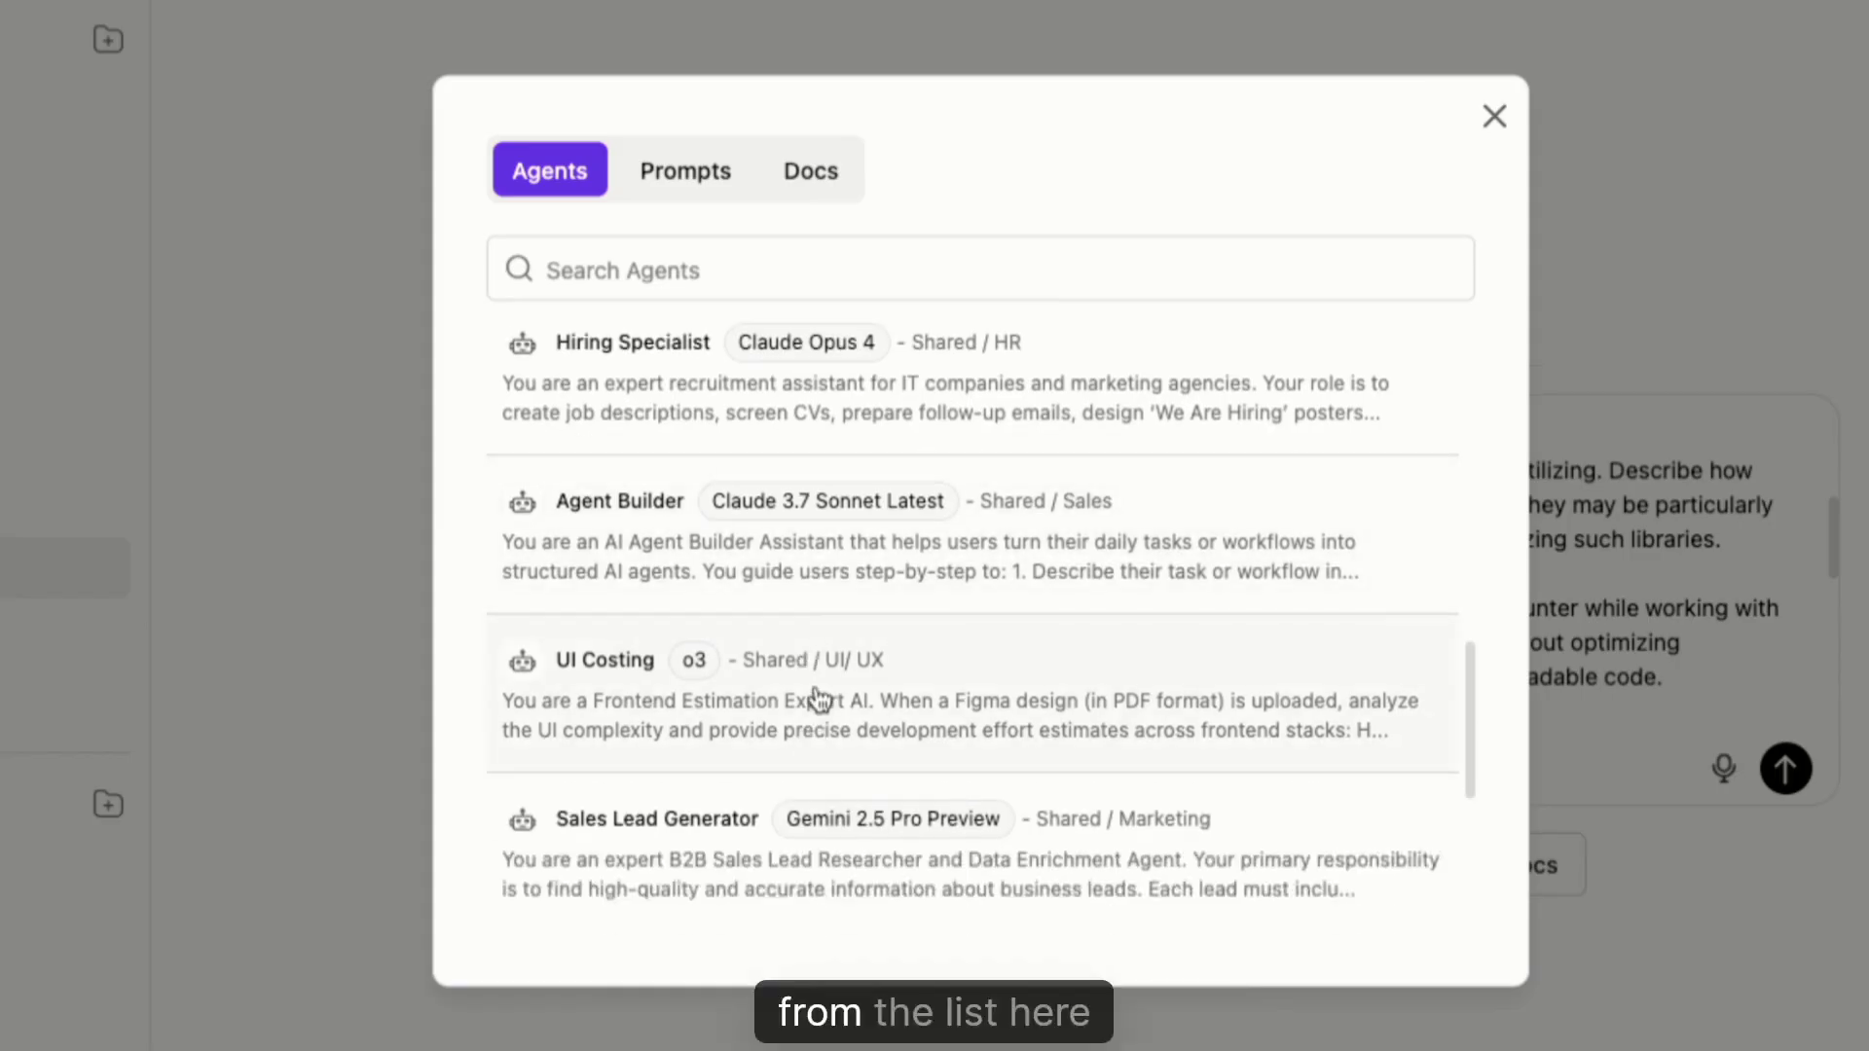
pyautogui.scroll(-1, 829, 616)
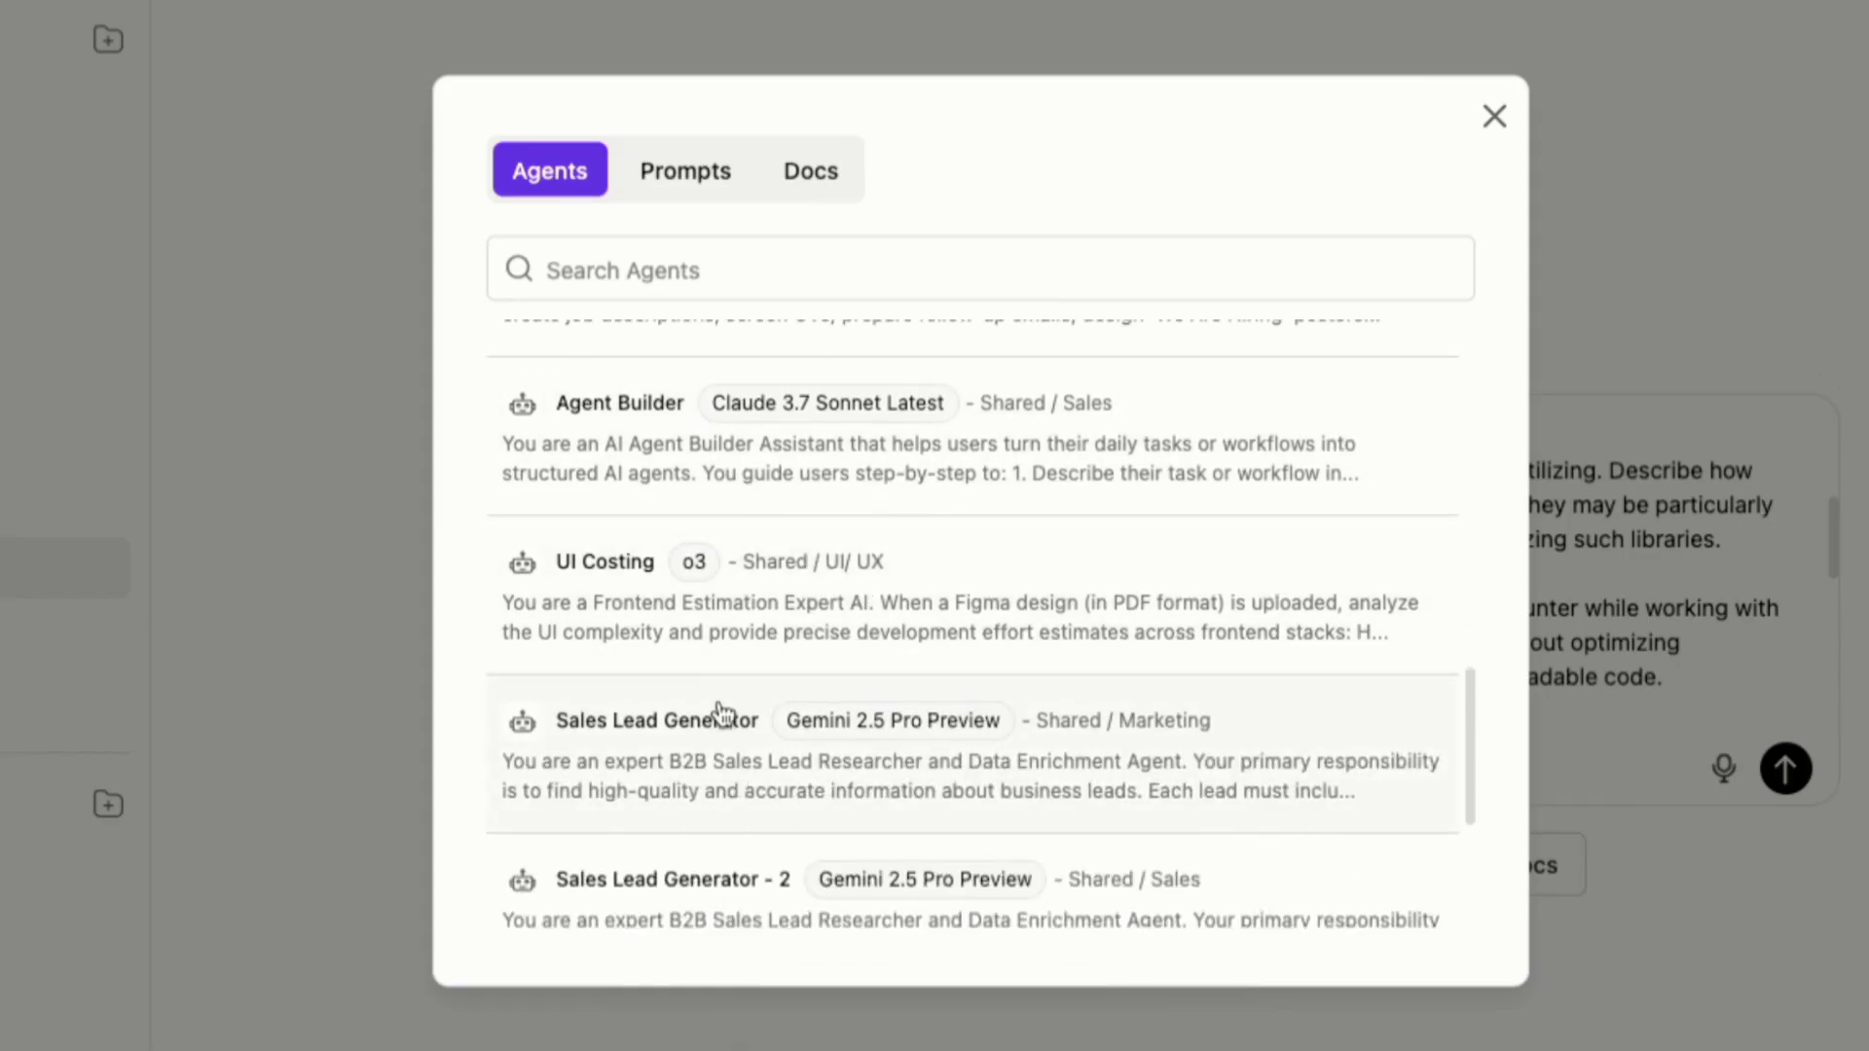
pyautogui.scroll(3, 720, 711)
pyautogui.click(686, 566)
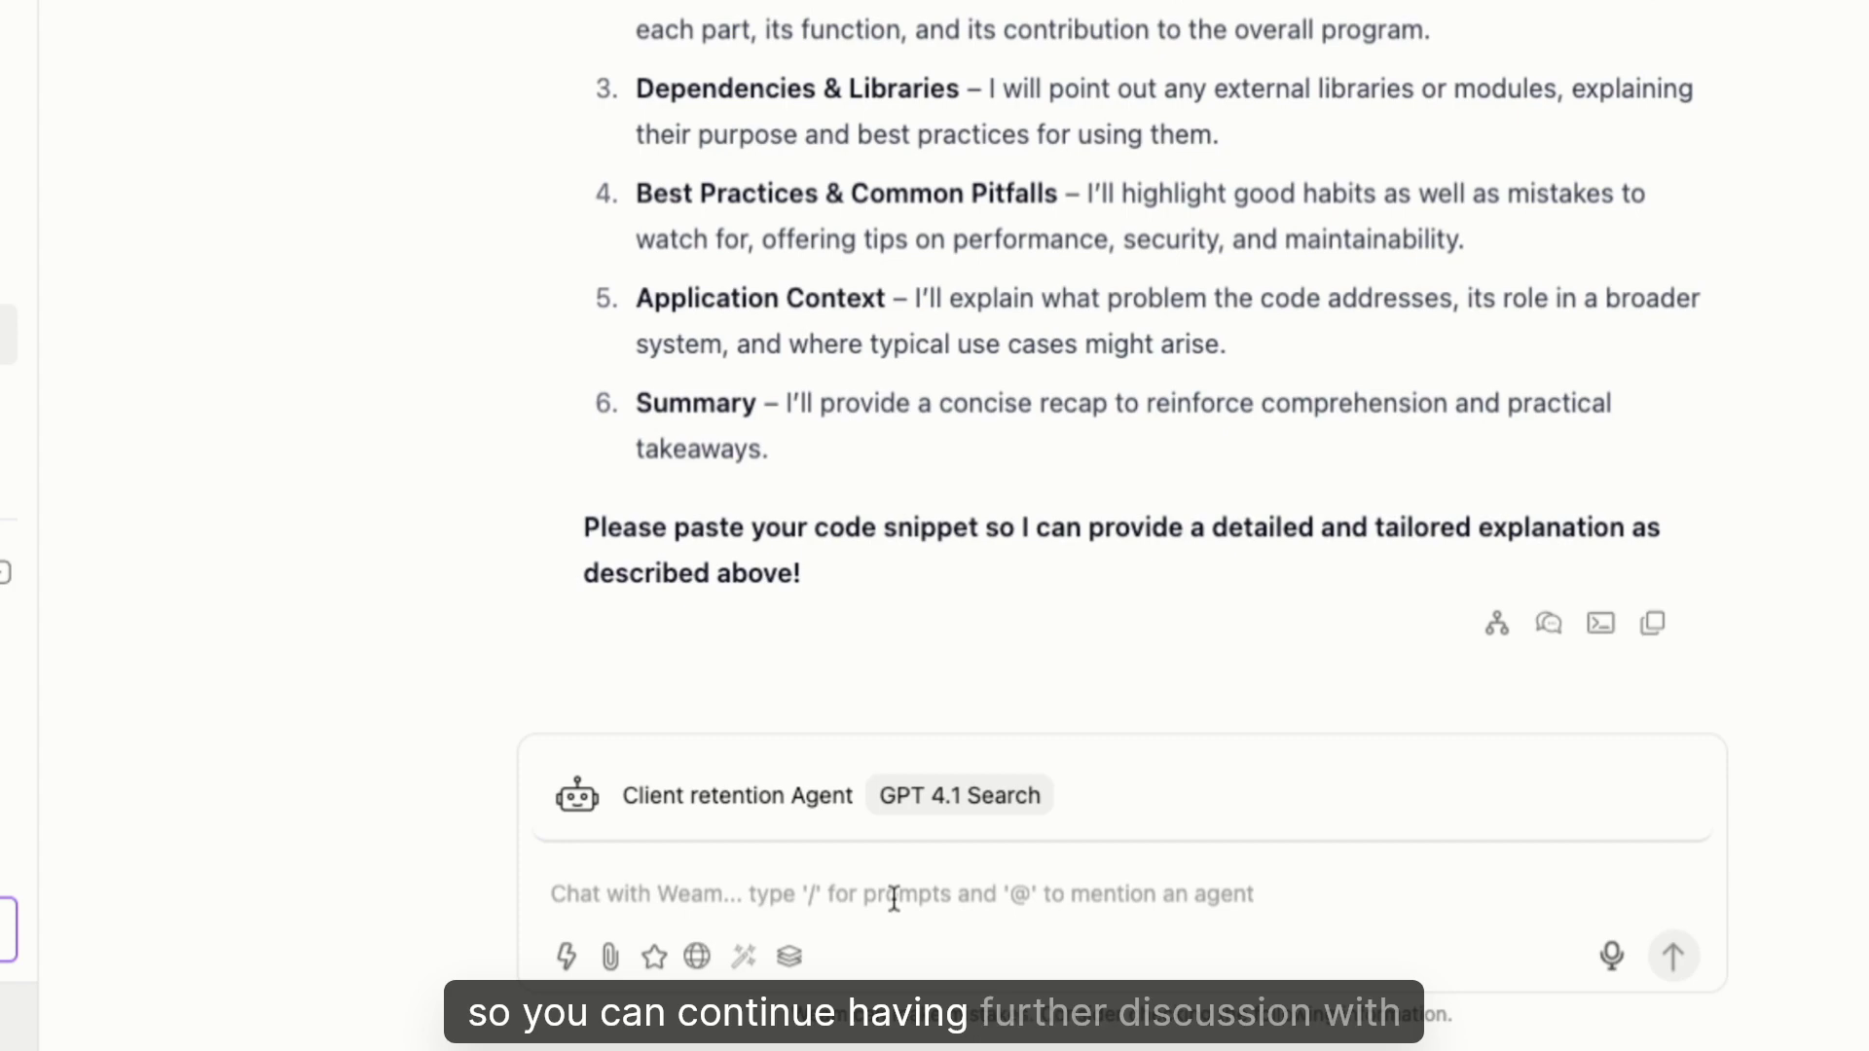
pyautogui.moveTo(1124, 794)
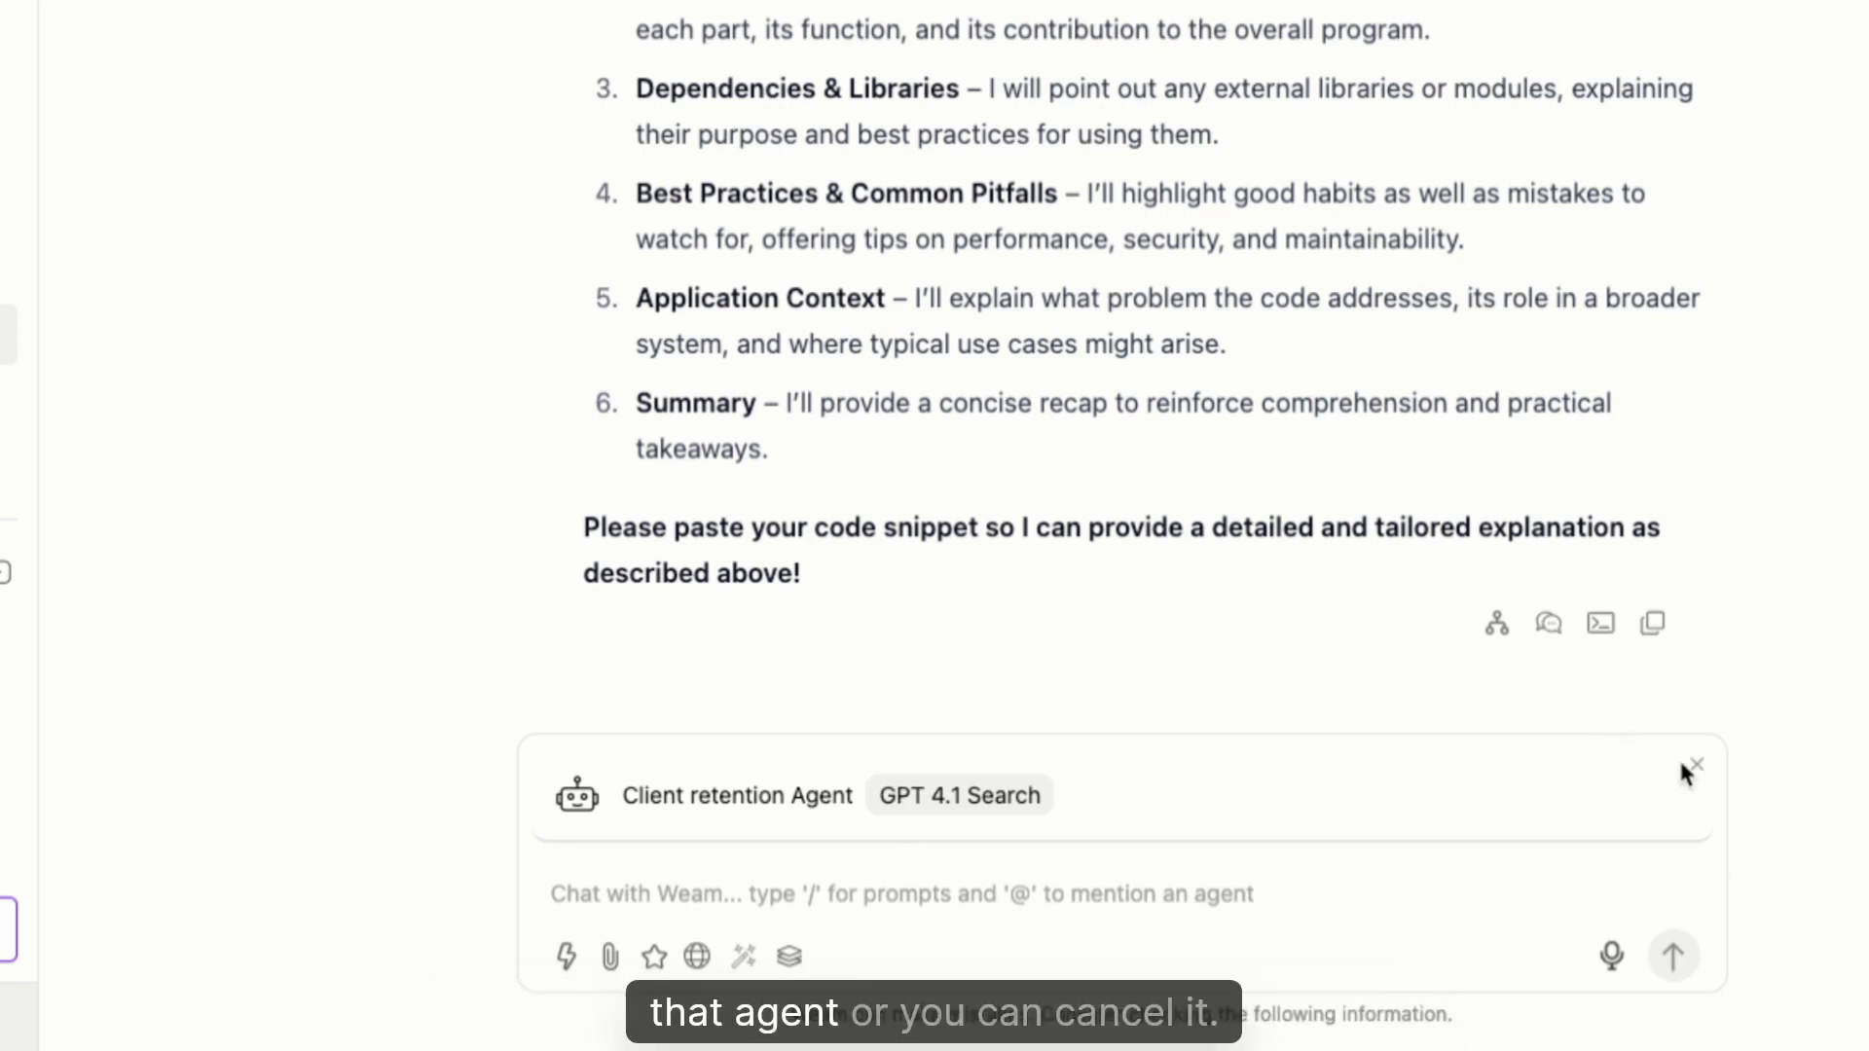
pyautogui.click(1700, 773)
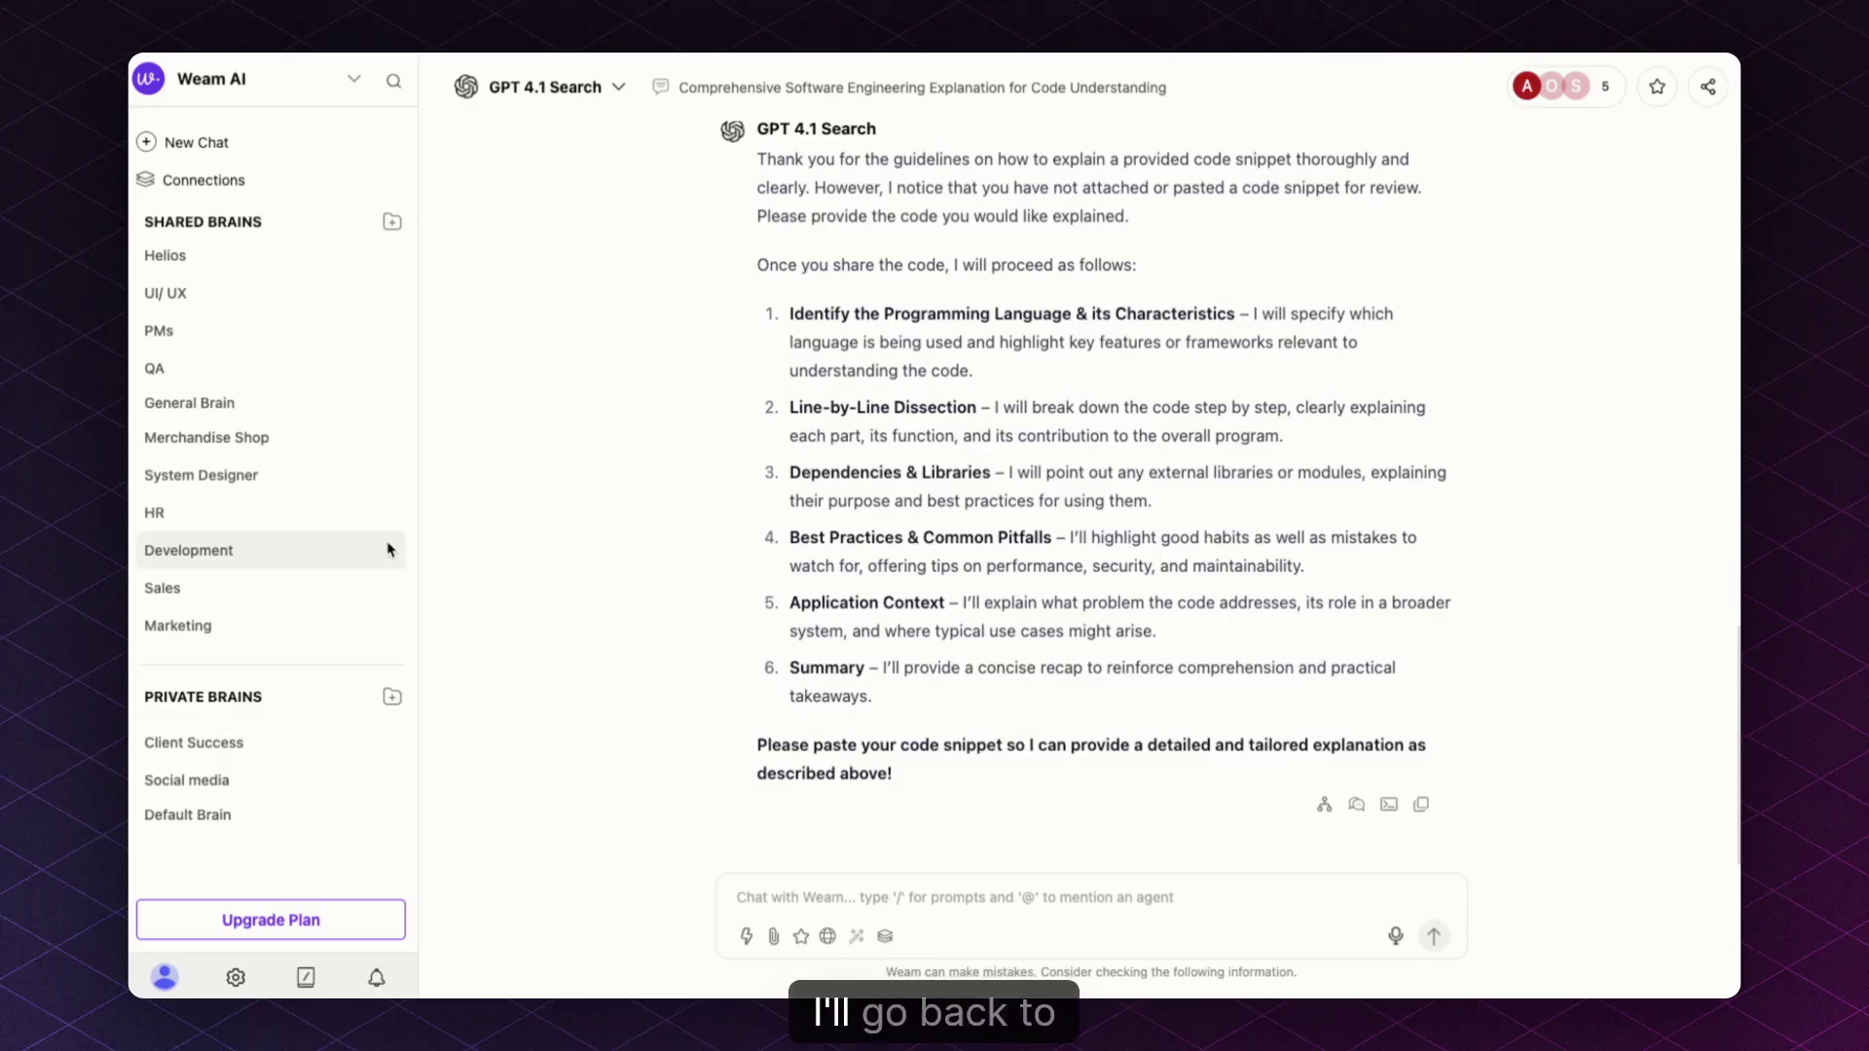
pyautogui.moveTo(189, 550)
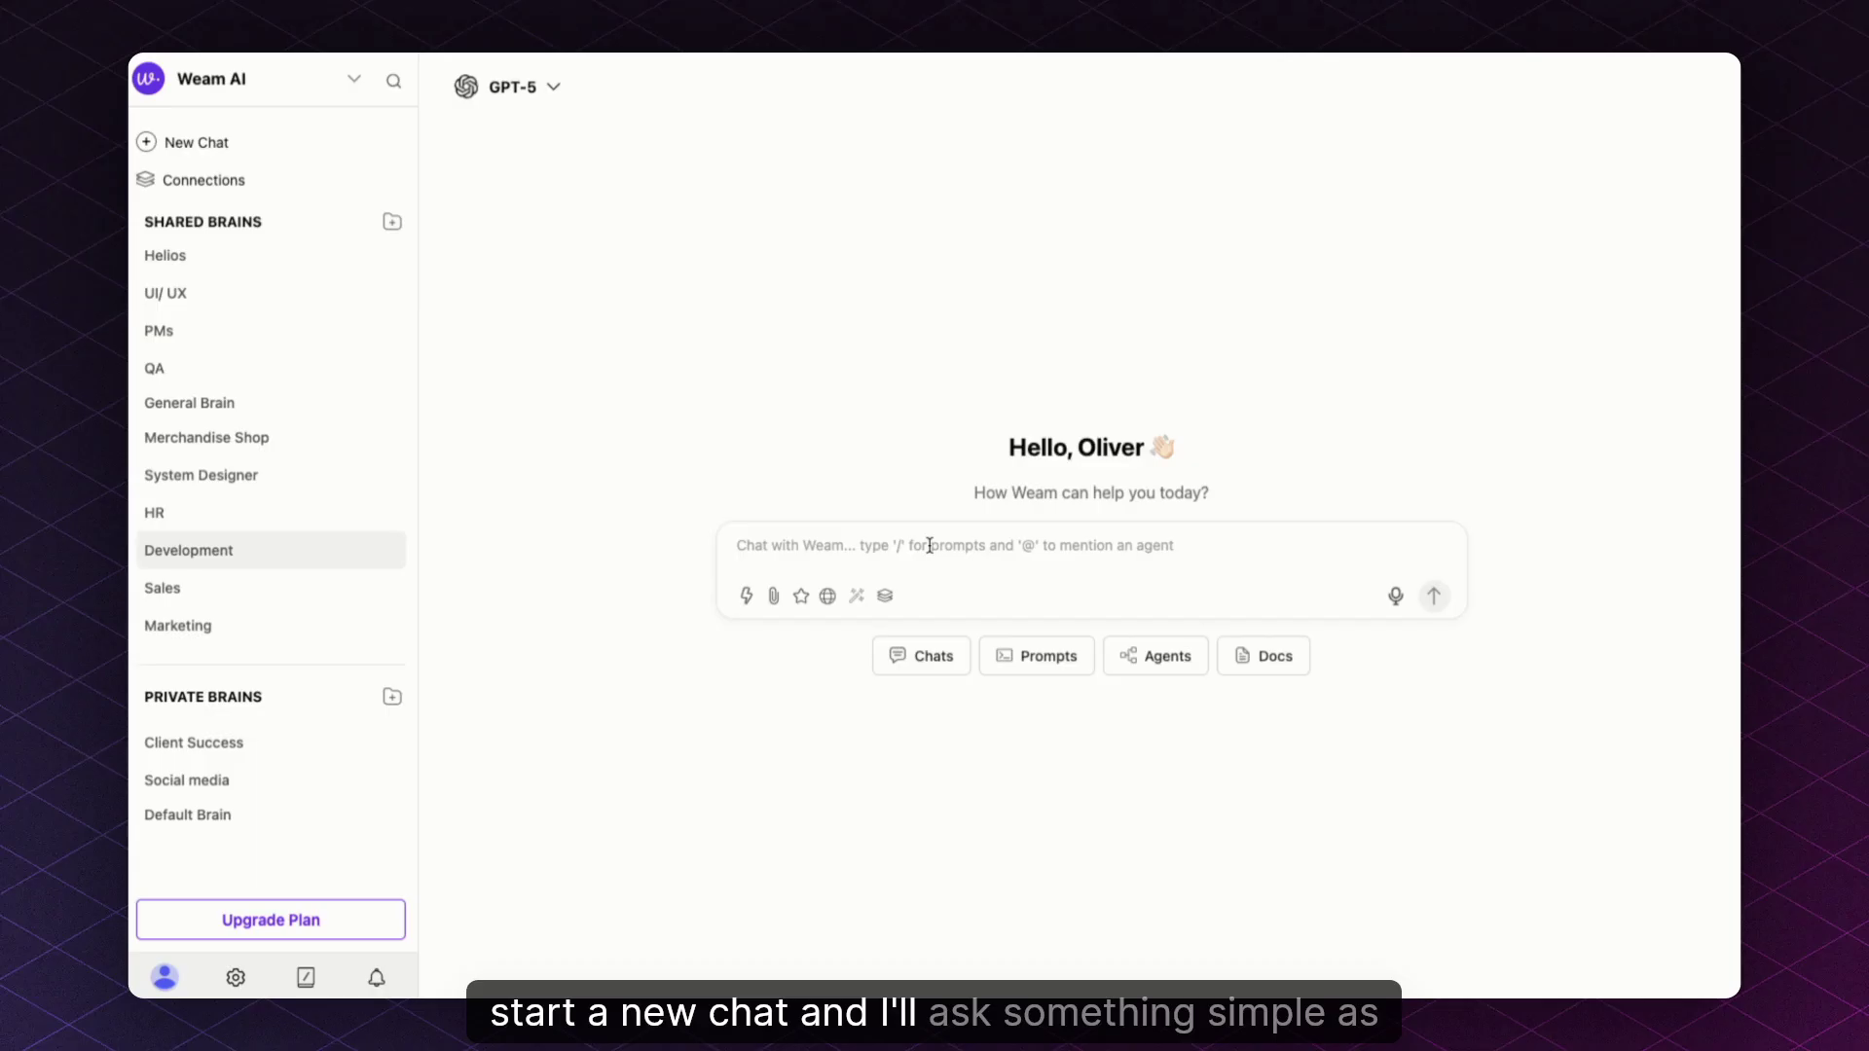
# - Draft the tomorrow-at-12:30 event question and list the Notion and Google Calendar connections
pyautogui.hotkey('ctrl', 'v')
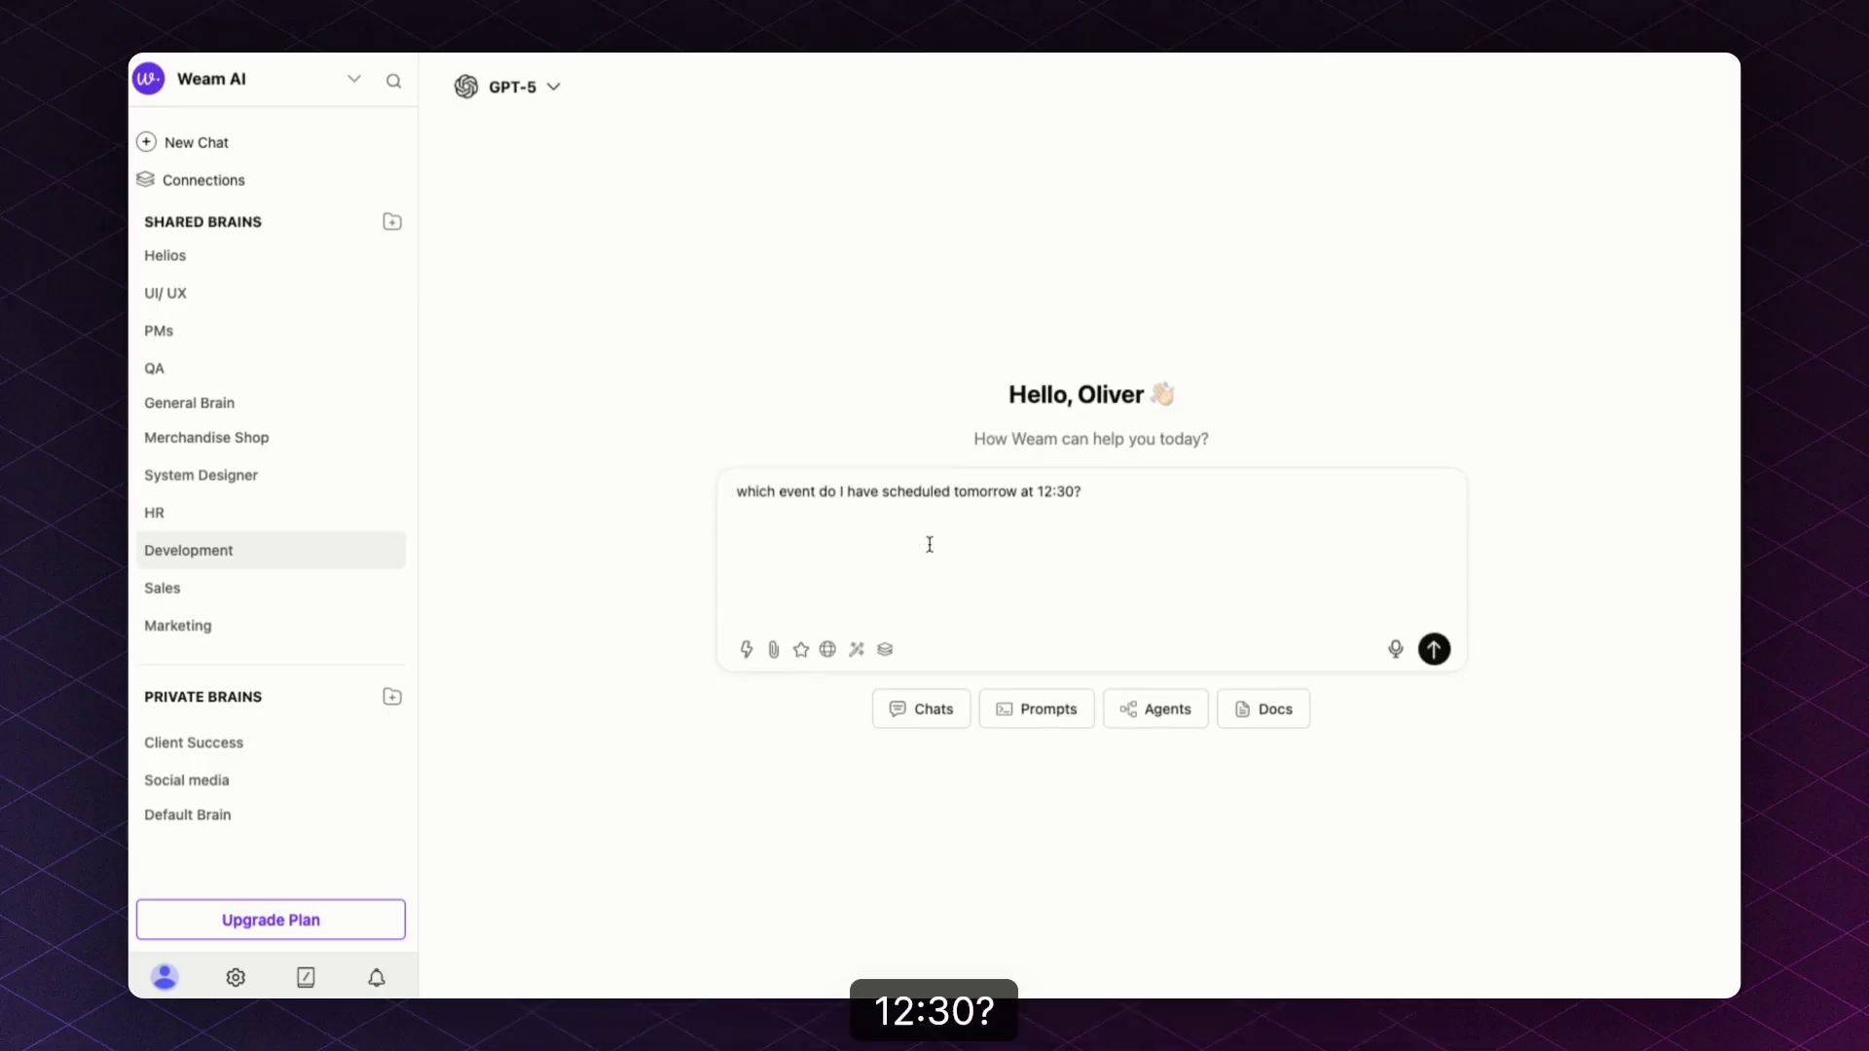
pyautogui.click(884, 608)
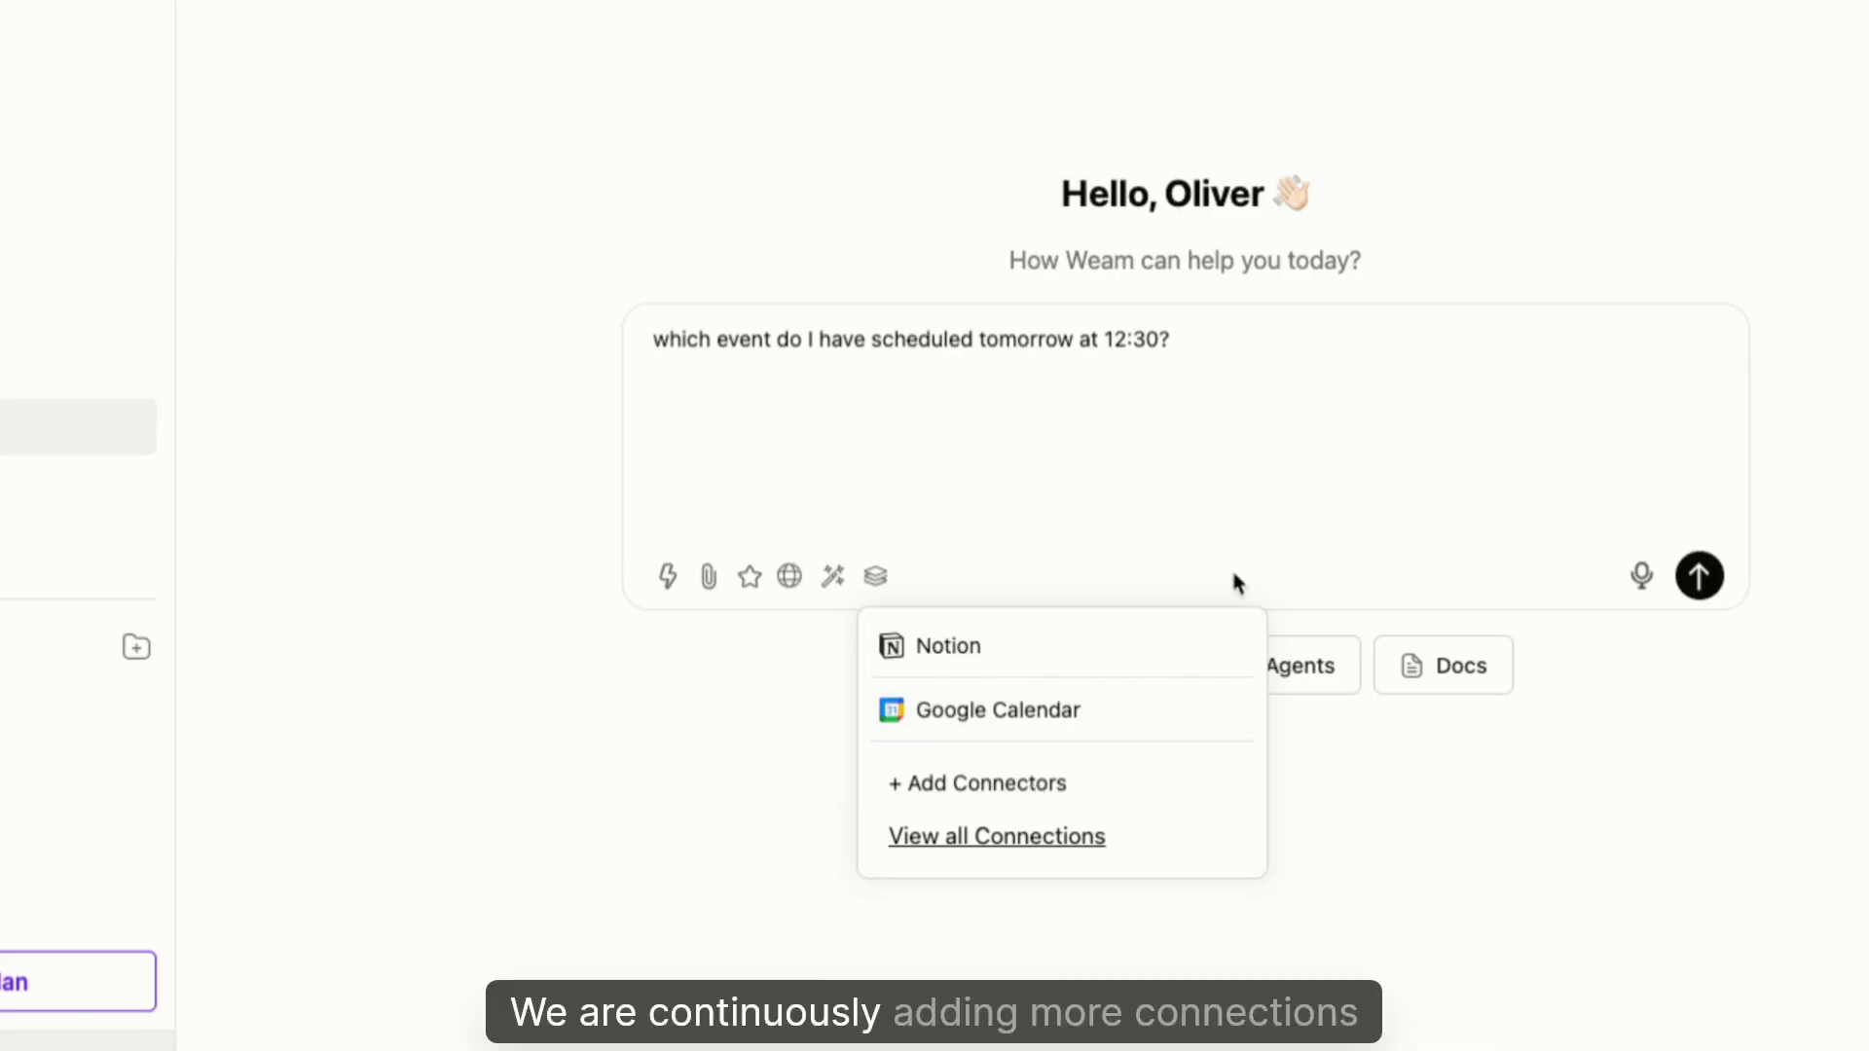
# - Send the 12:30 calendar question to GPT-5, which answers 'Lunch with Kevin', 12:00–12:30
pyautogui.click(1359, 489)
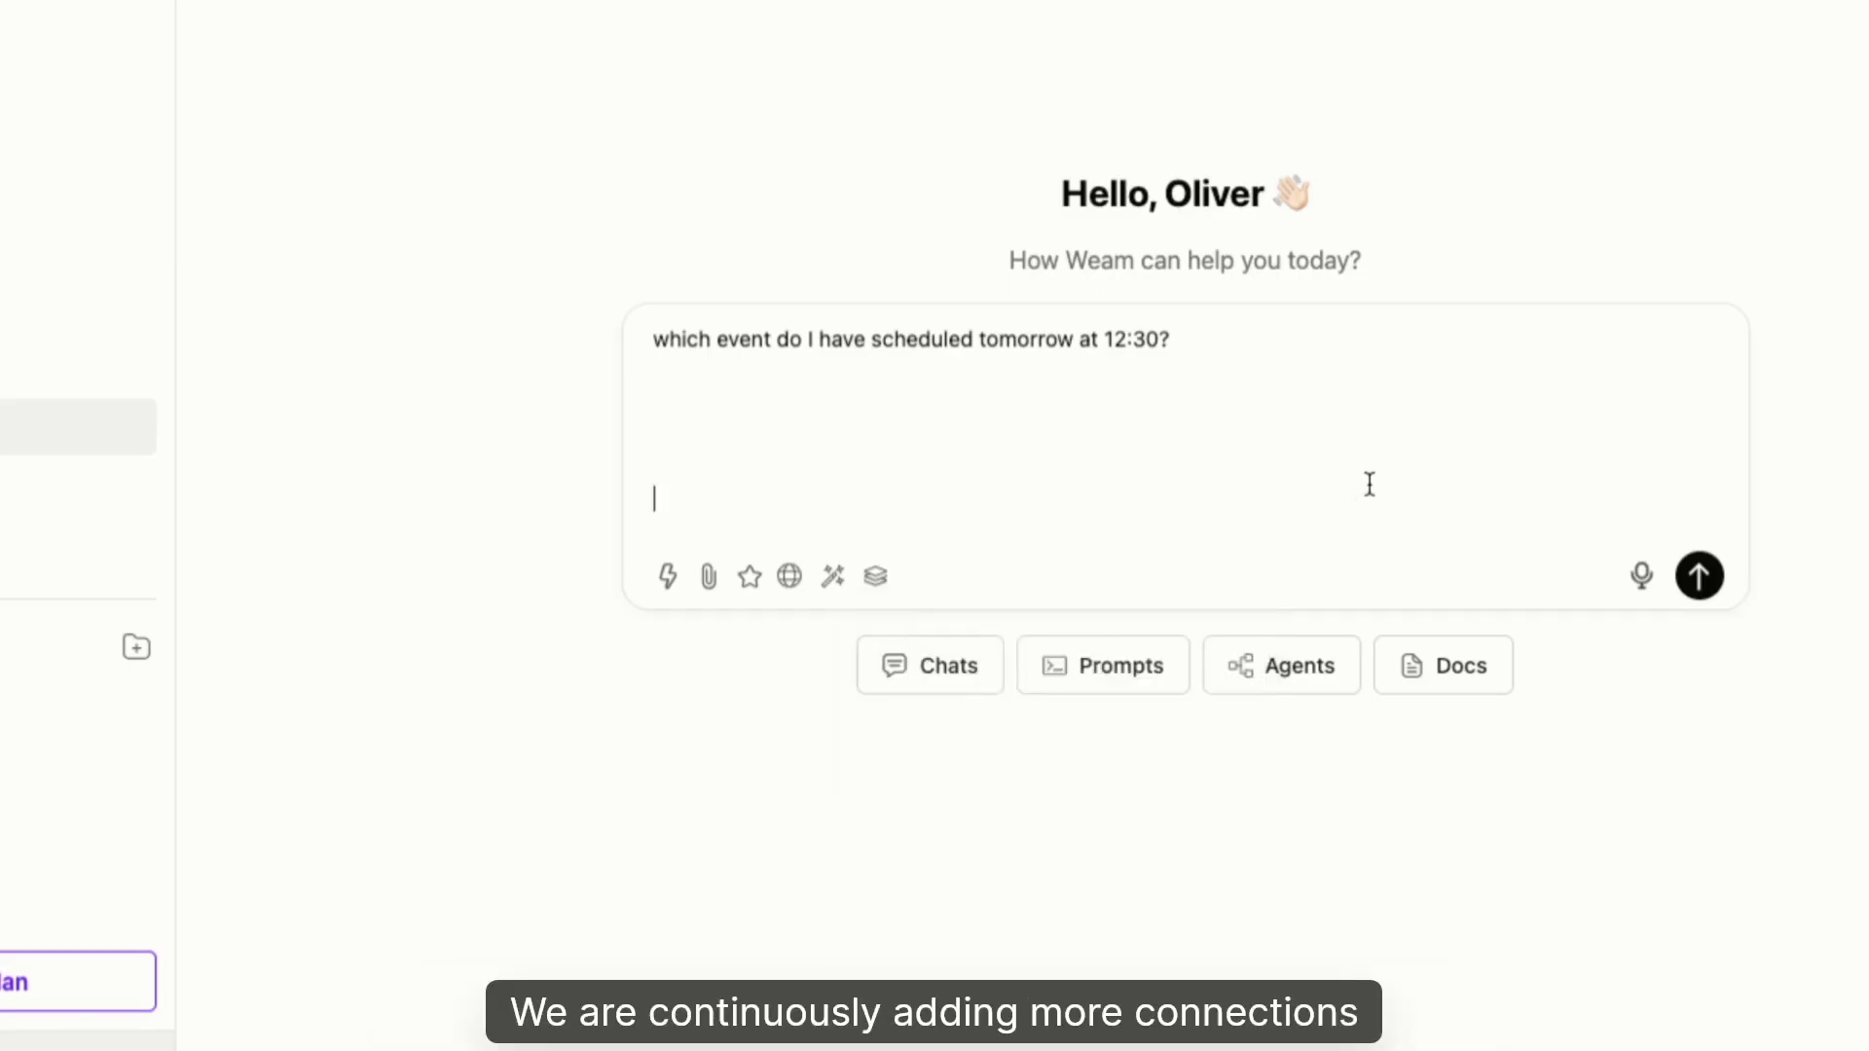
pyautogui.click(1699, 574)
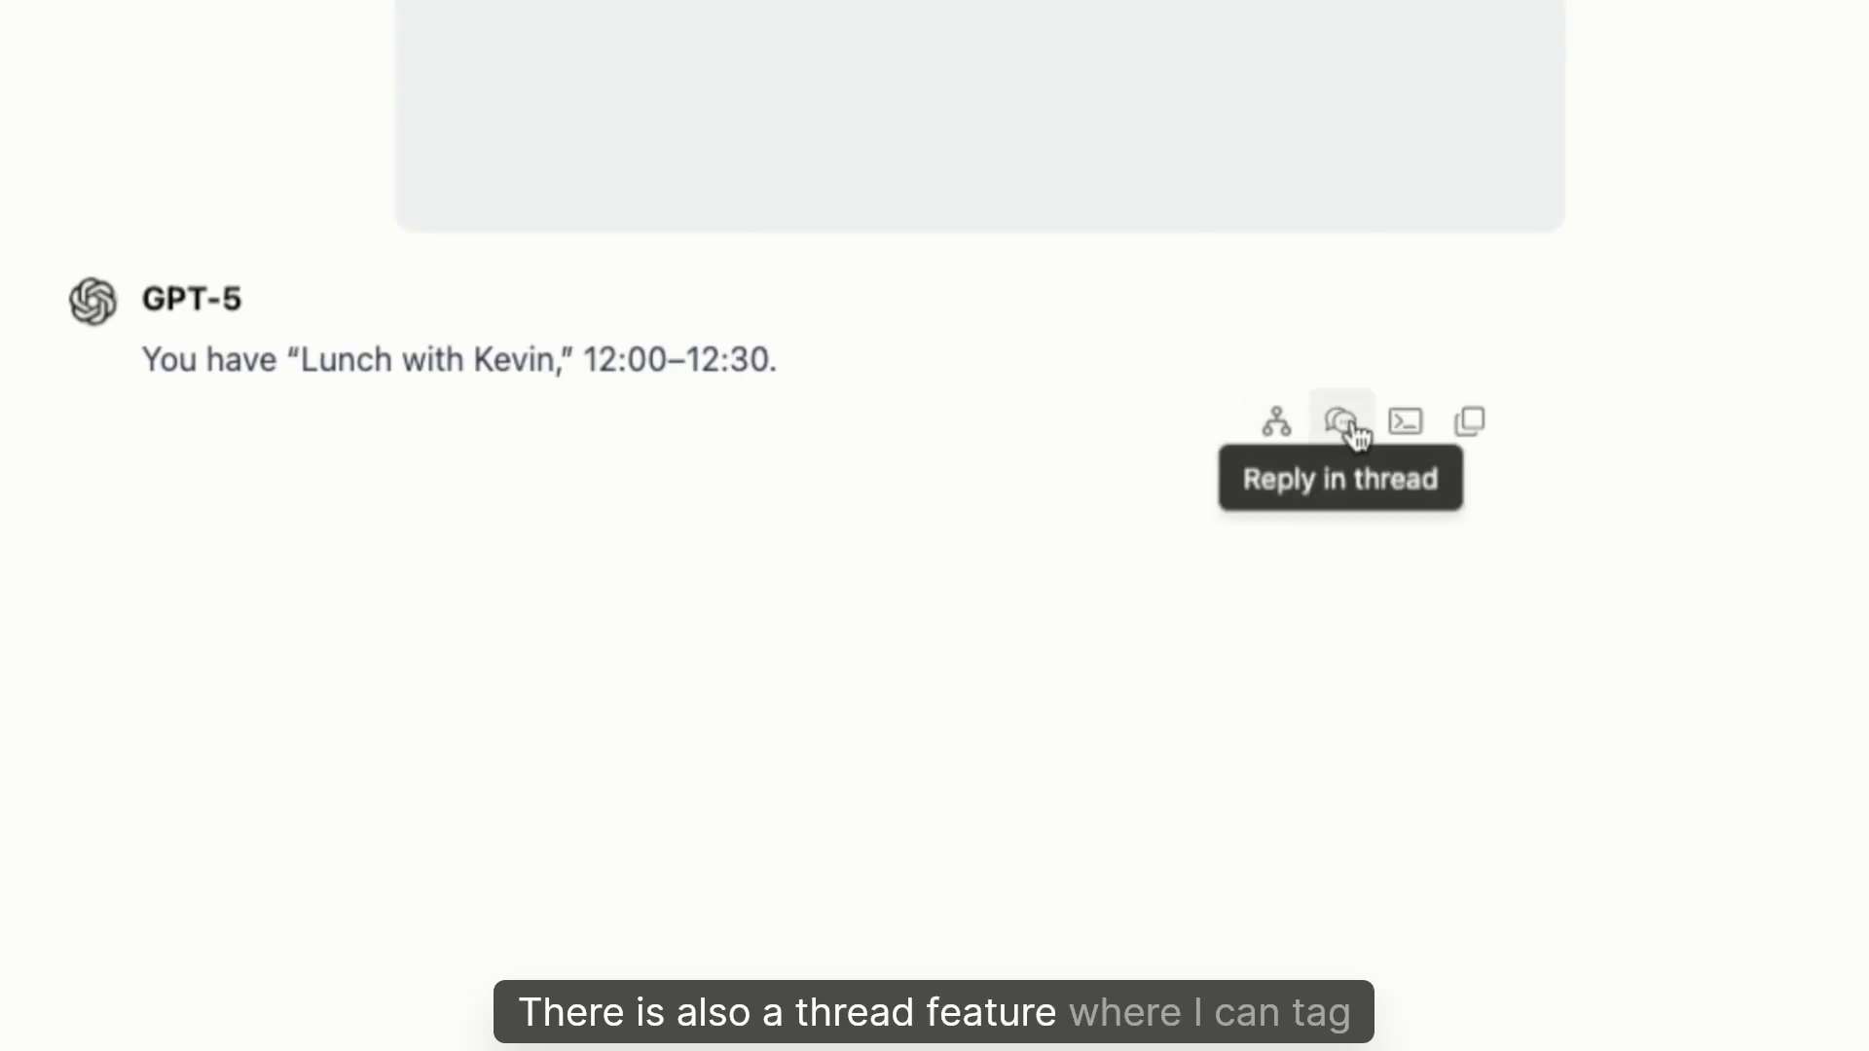
pyautogui.click(1343, 422)
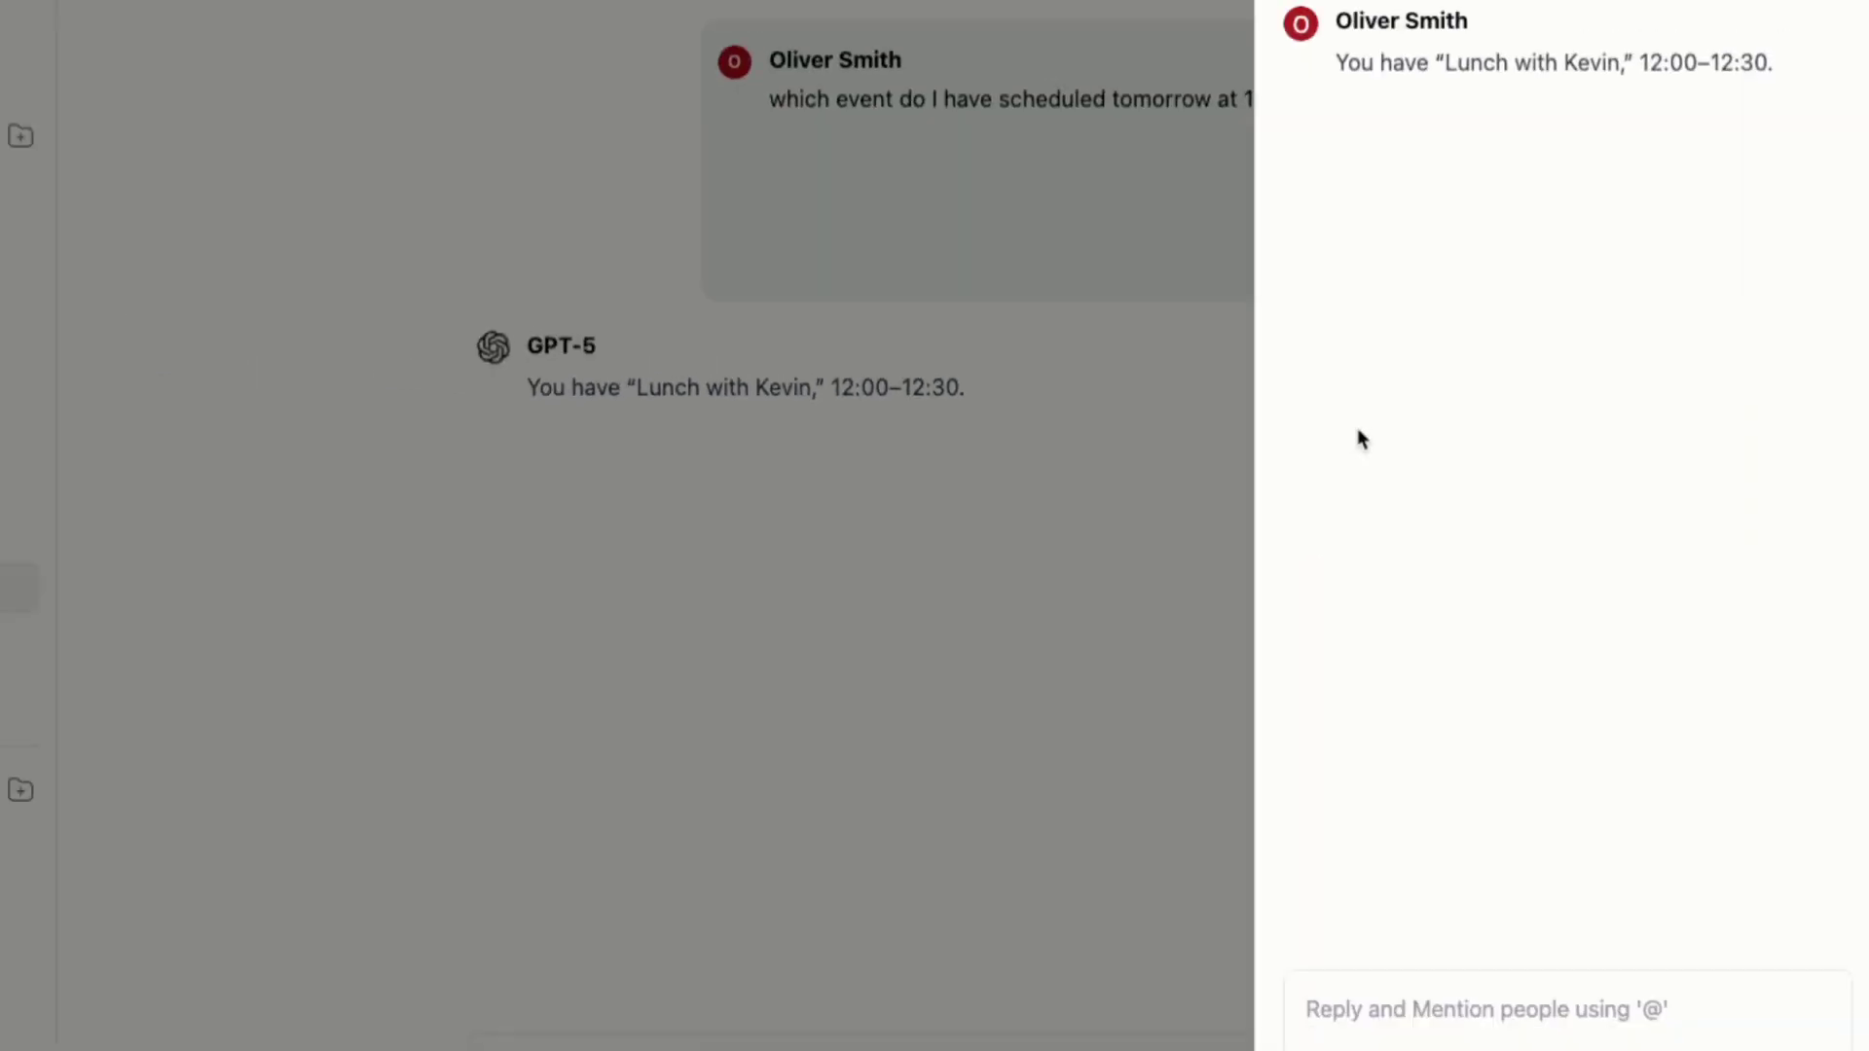
pyautogui.click(1461, 1008)
pyautogui.write('@')
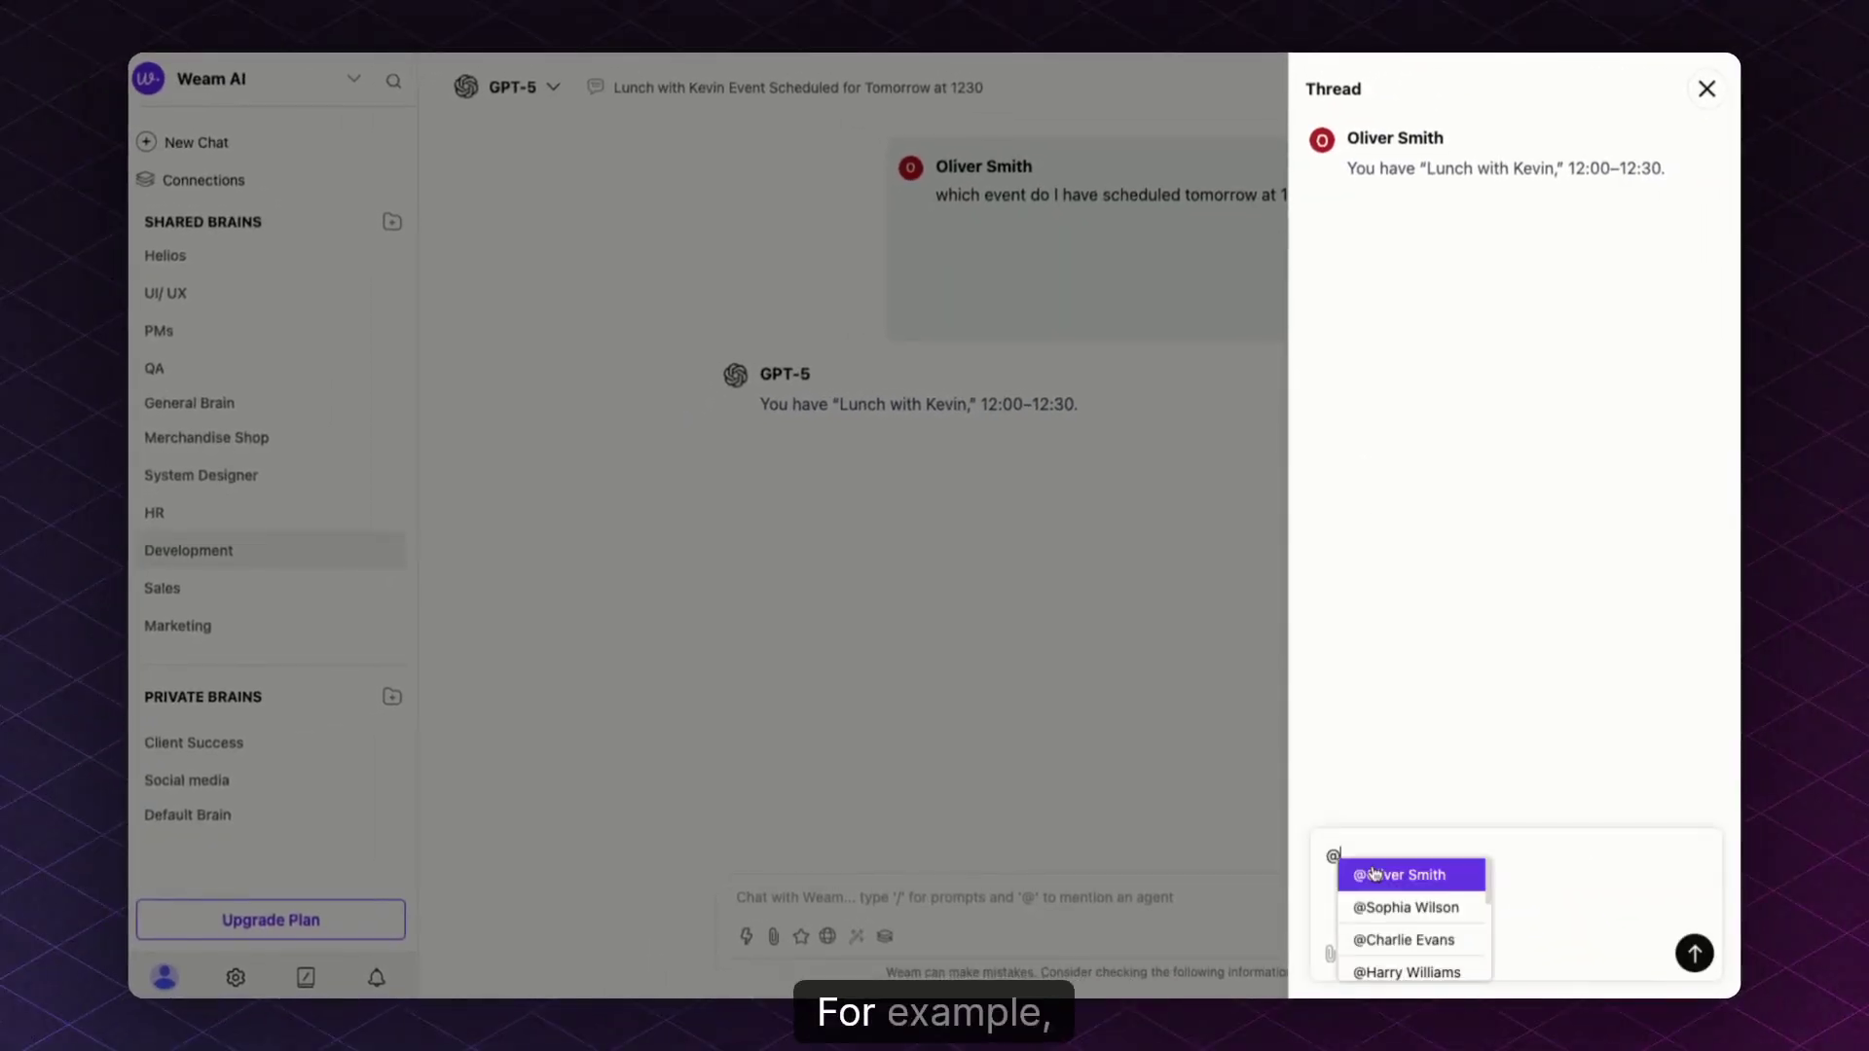
pyautogui.click(1405, 907)
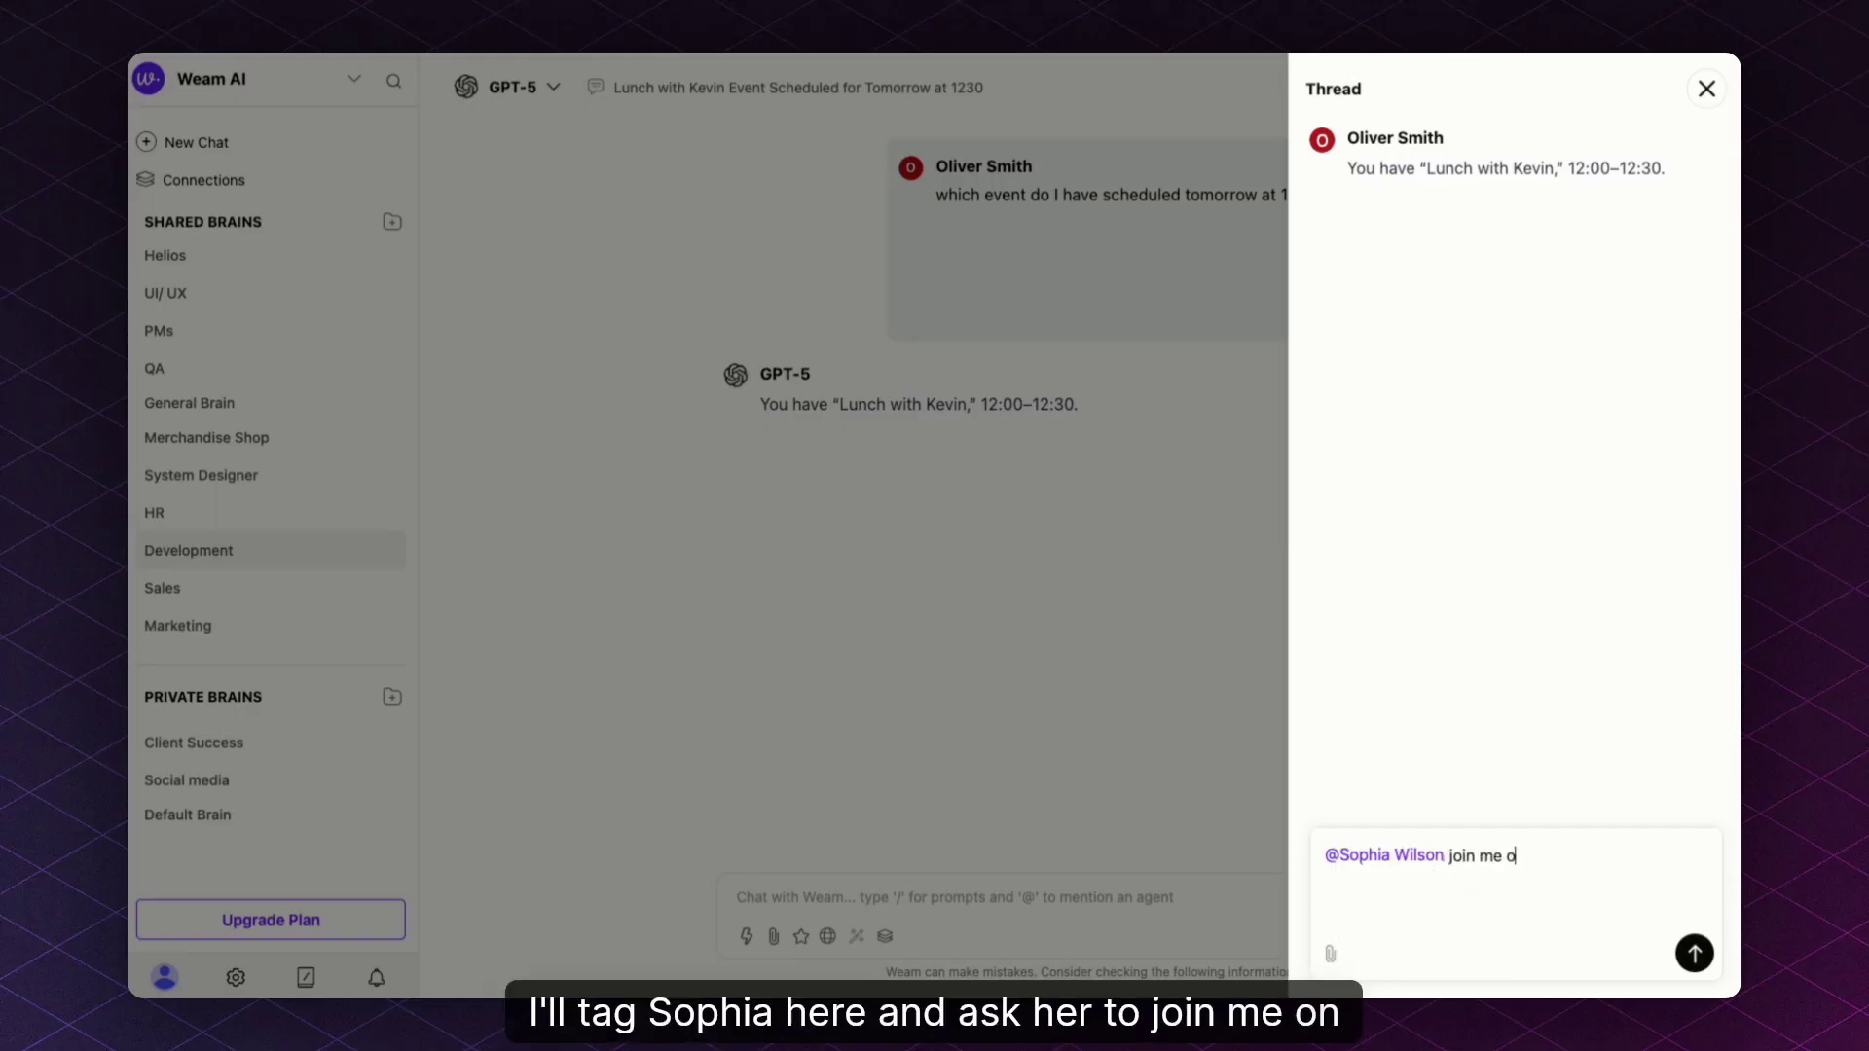
pyautogui.write('n this lunch')
pyautogui.press('Return')
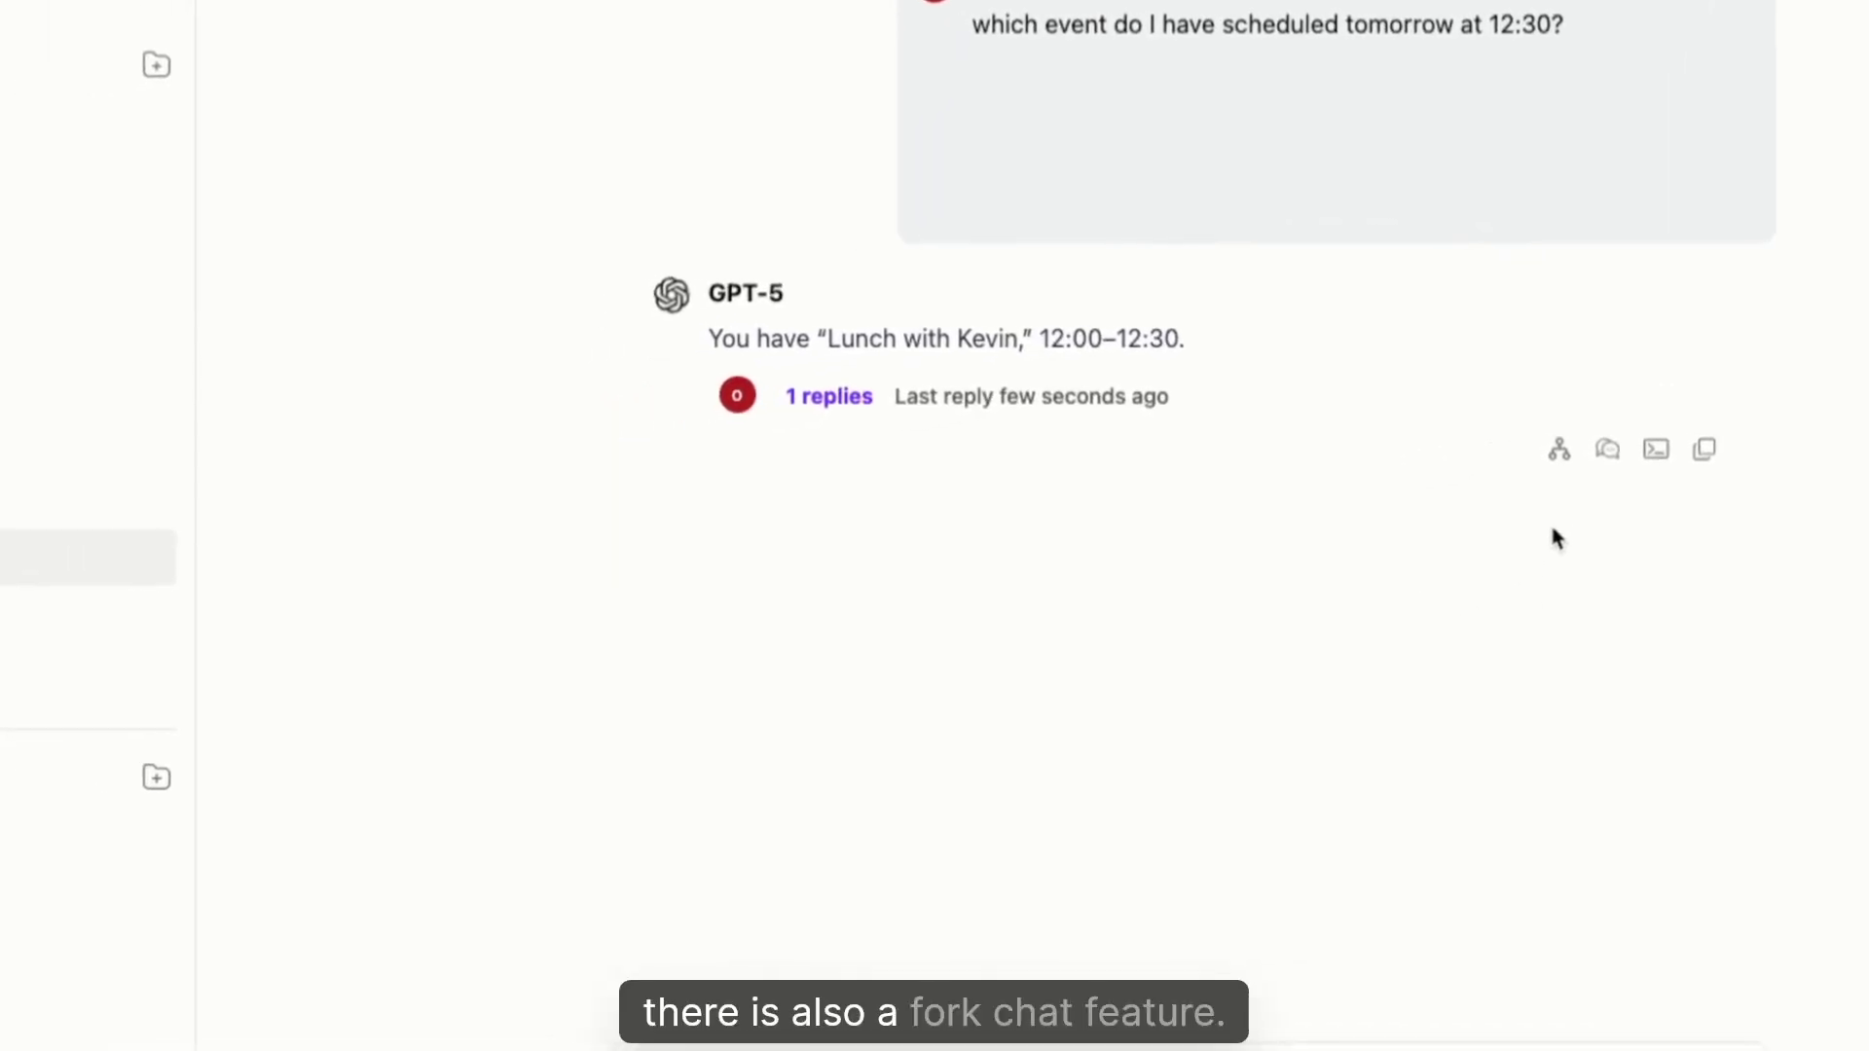
pyautogui.click(1559, 450)
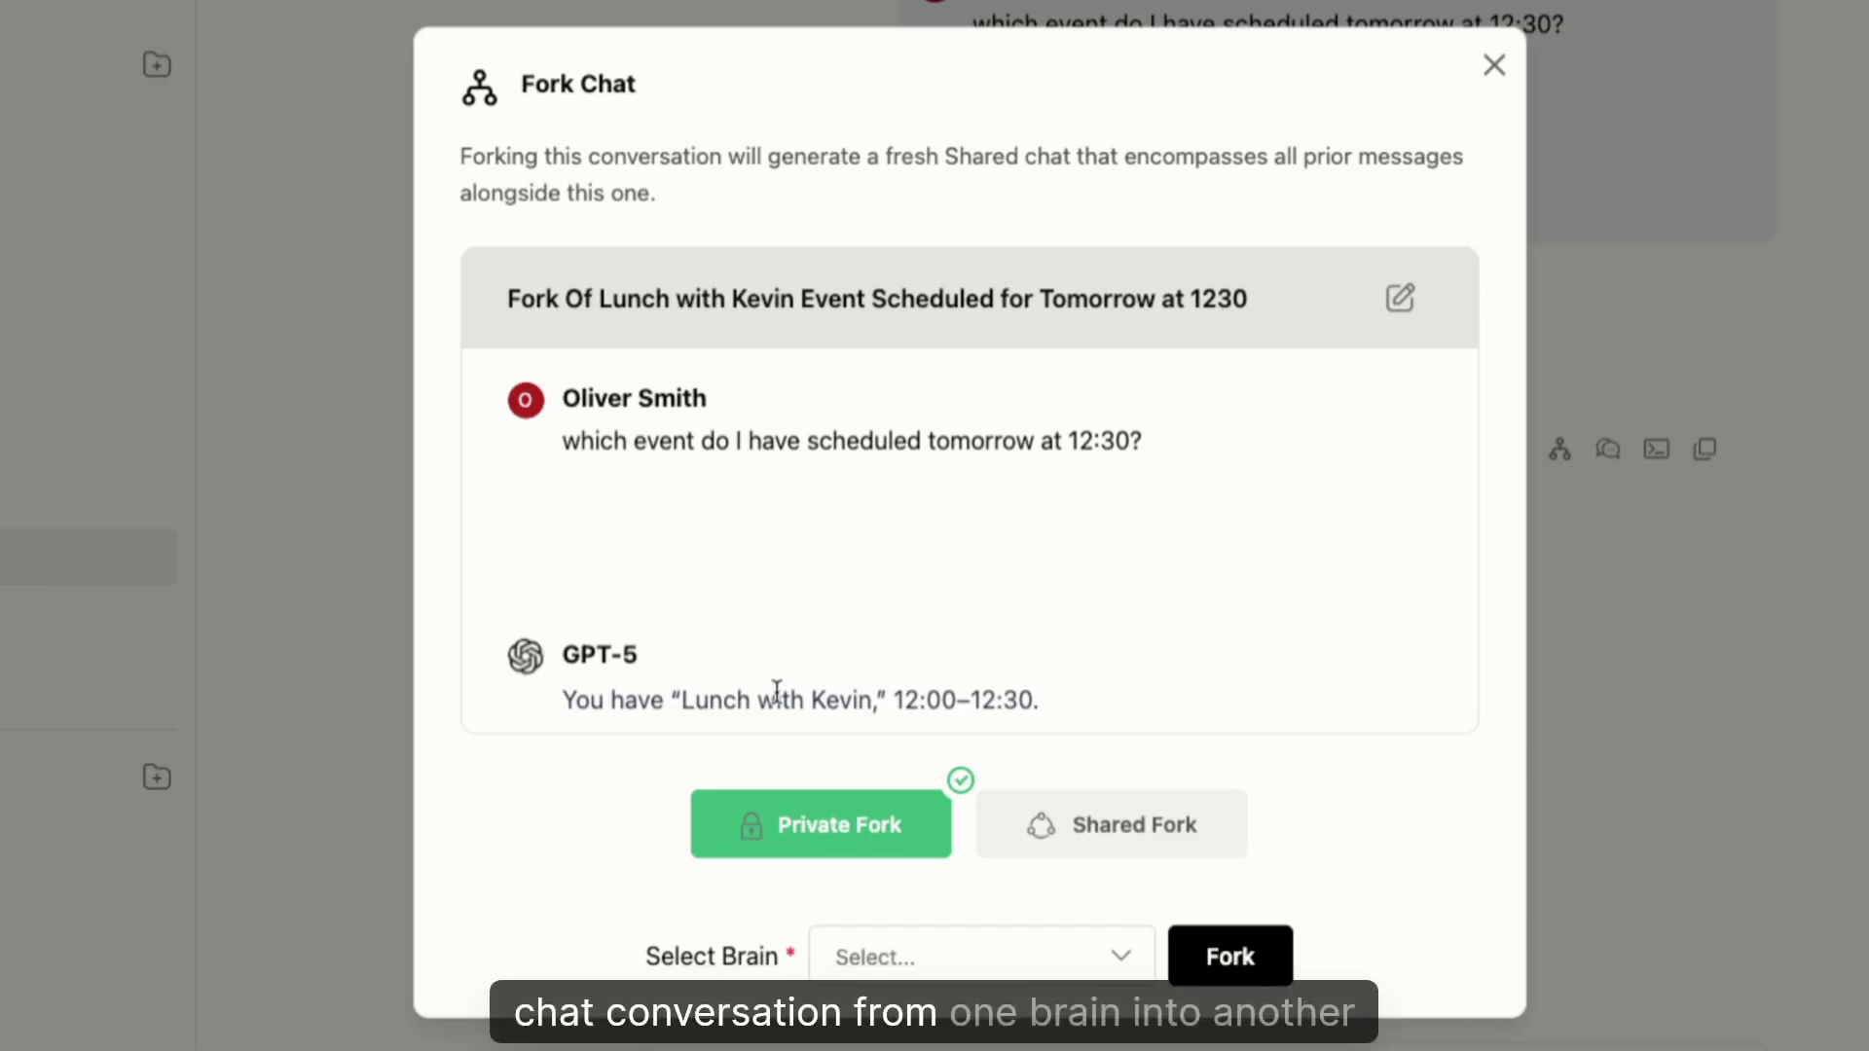
pyautogui.click(1074, 825)
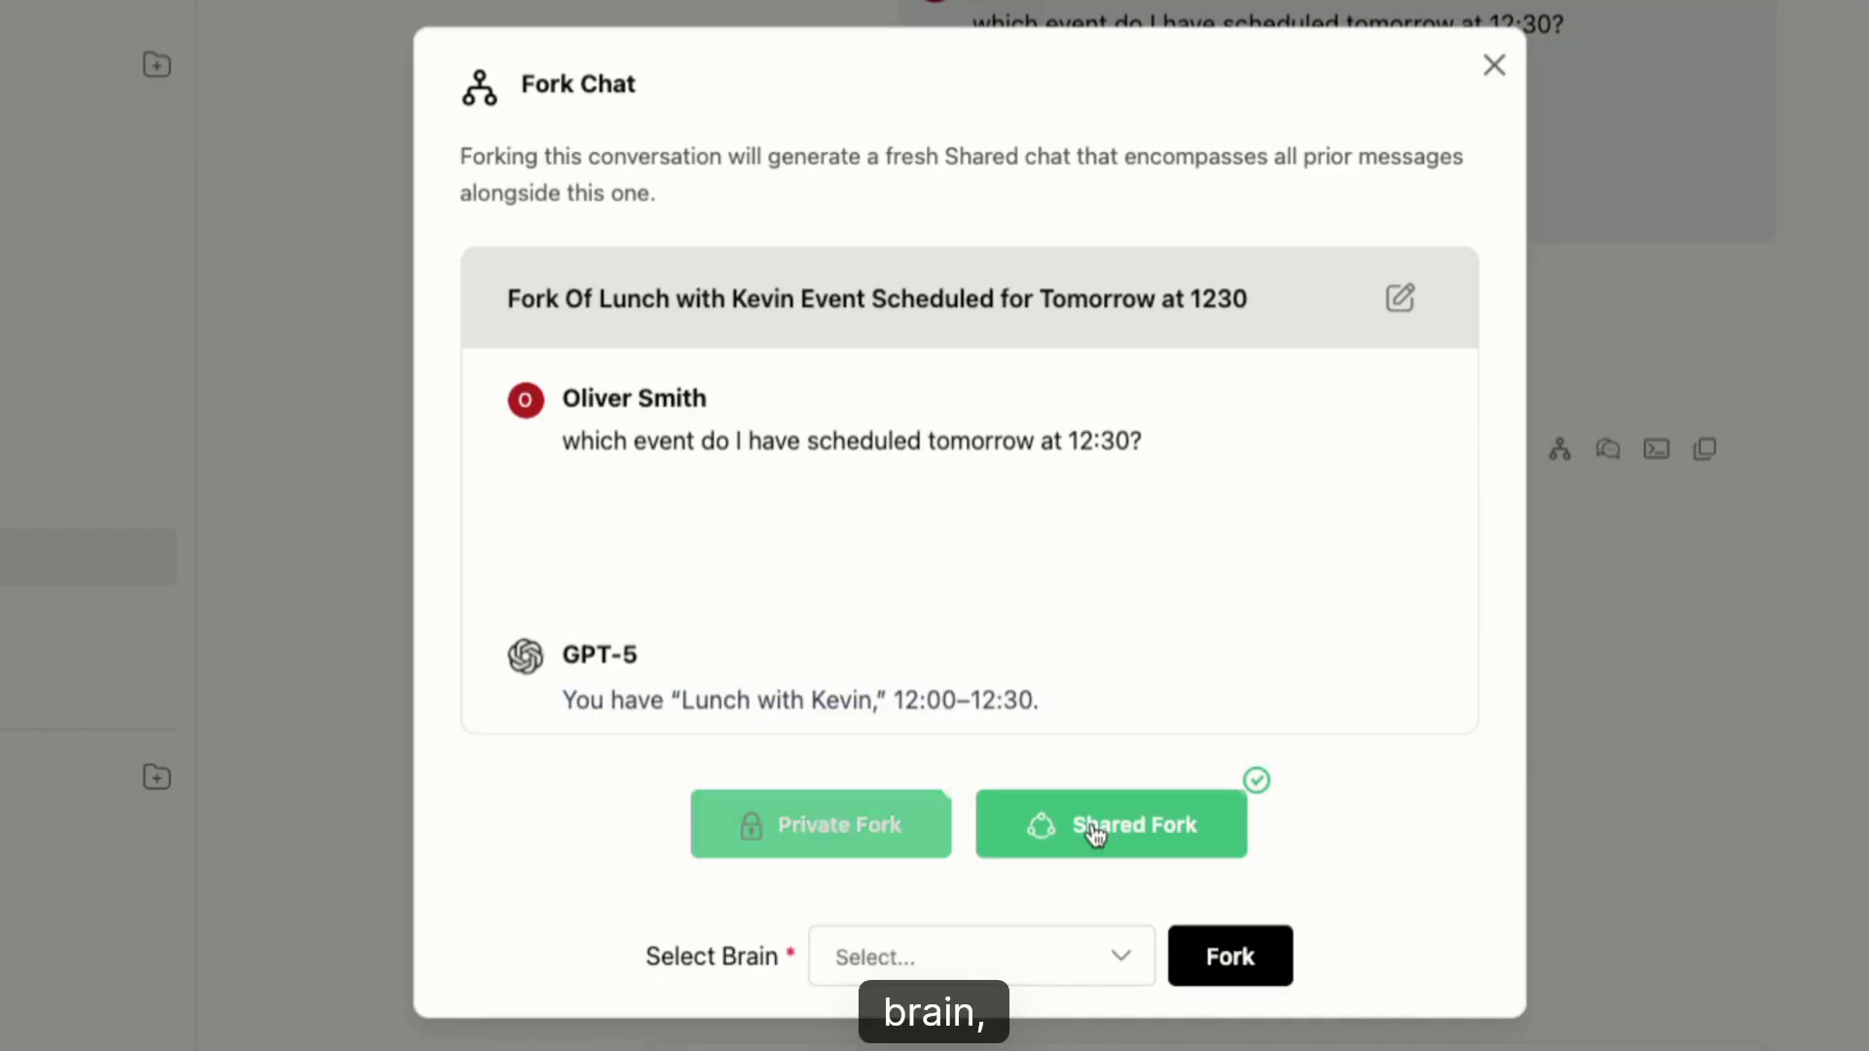
pyautogui.click(1099, 964)
pyautogui.click(1427, 855)
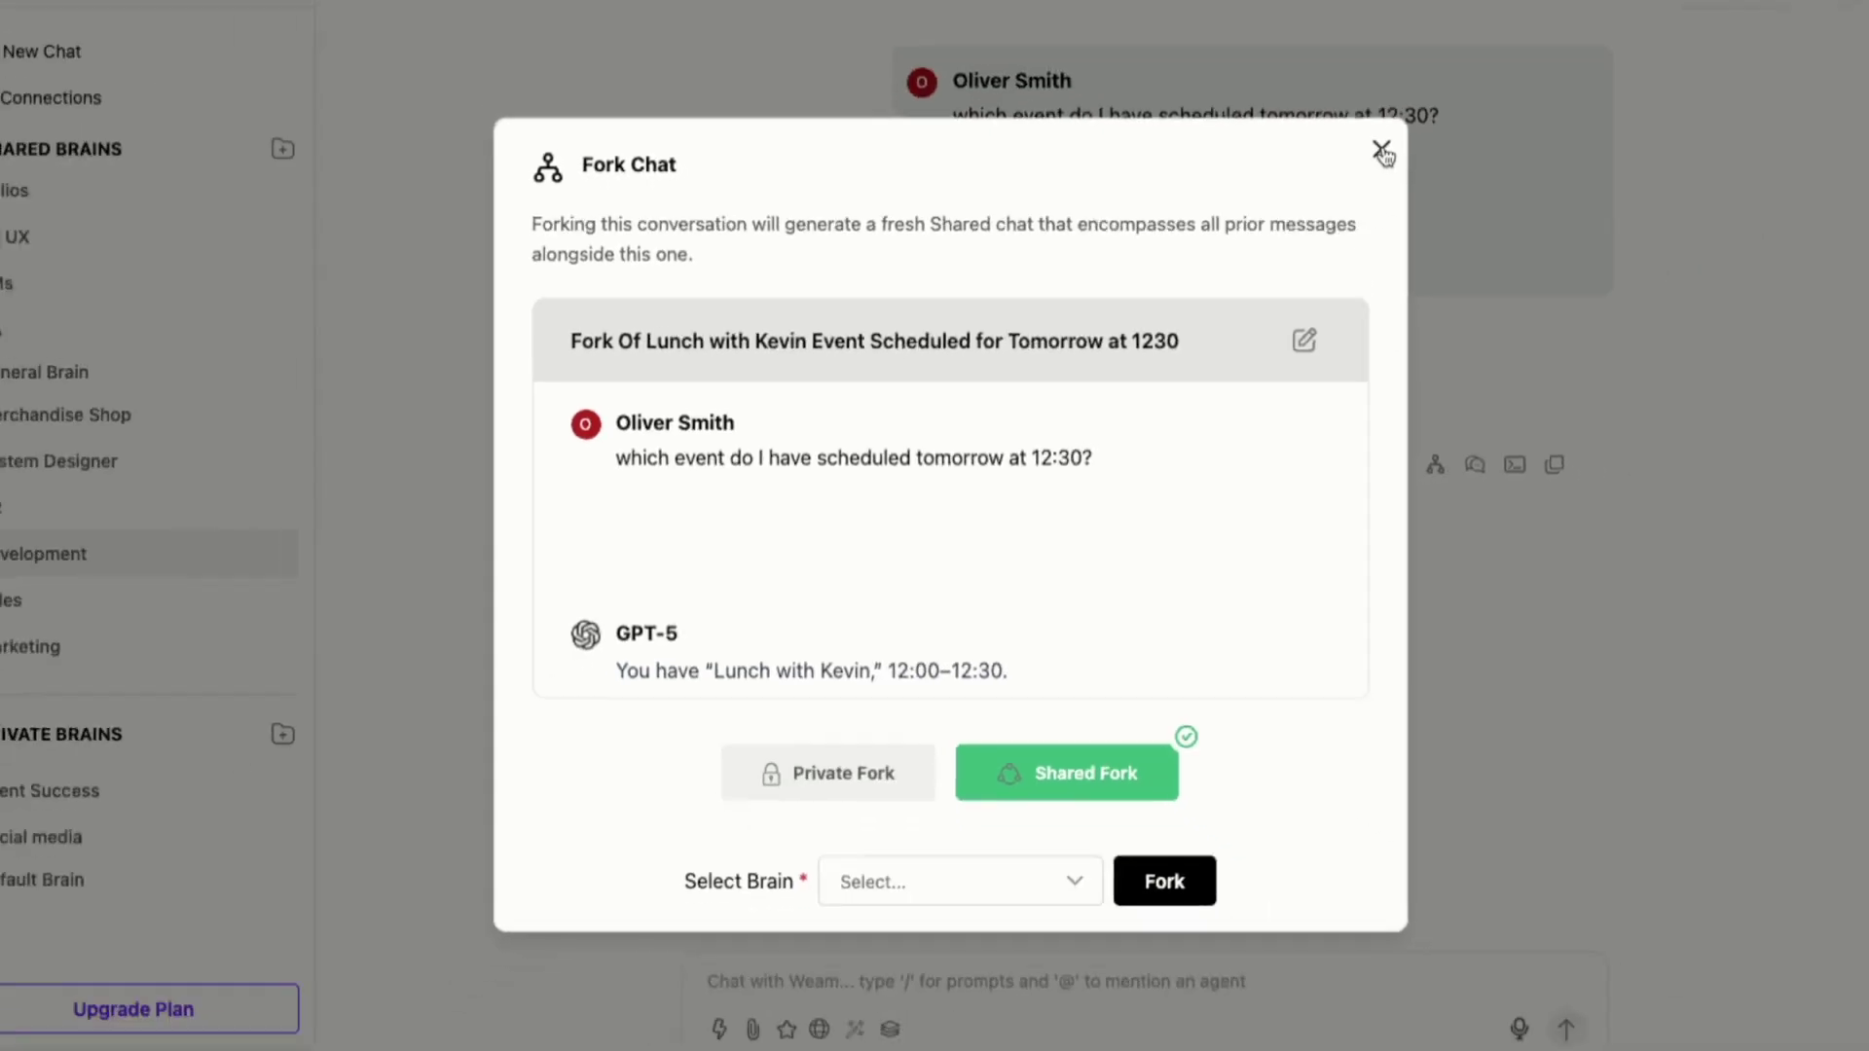
pyautogui.click(1494, 64)
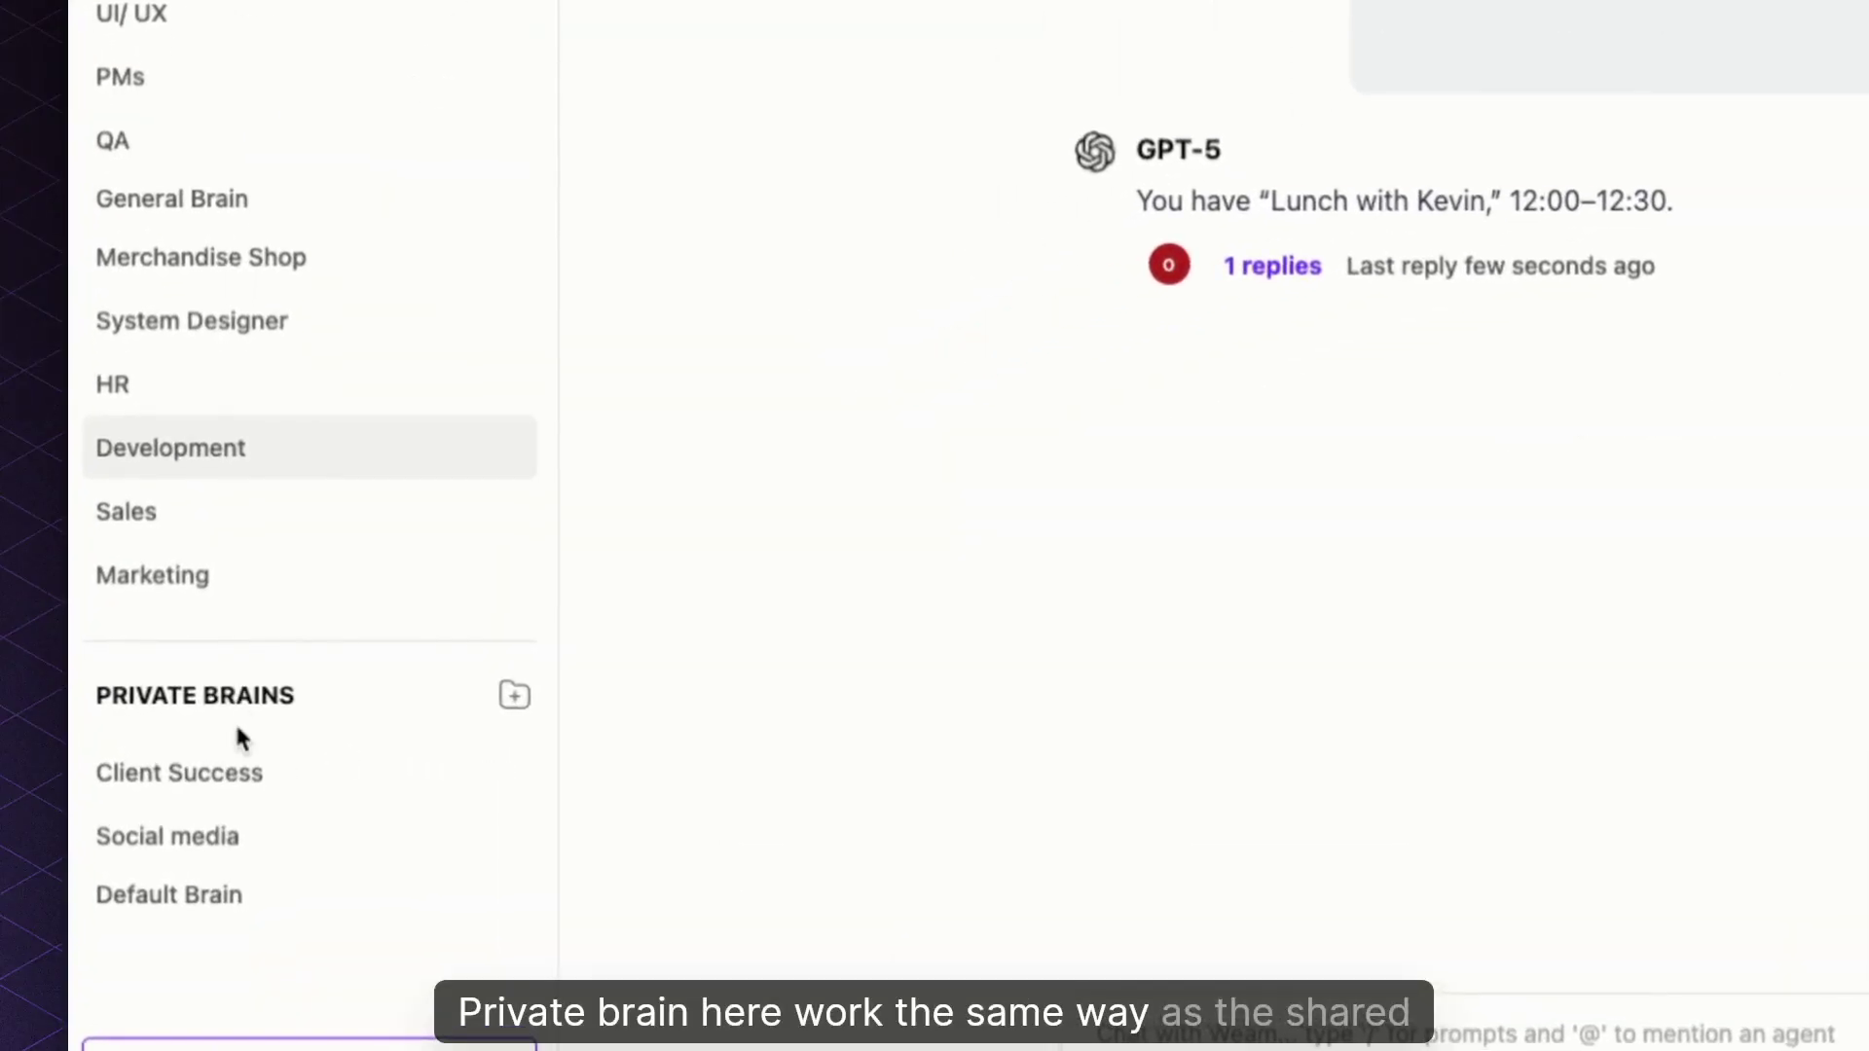
# - Switch from the Kevin lunch chat to a new chat in the Client Success private brain
pyautogui.click(244, 773)
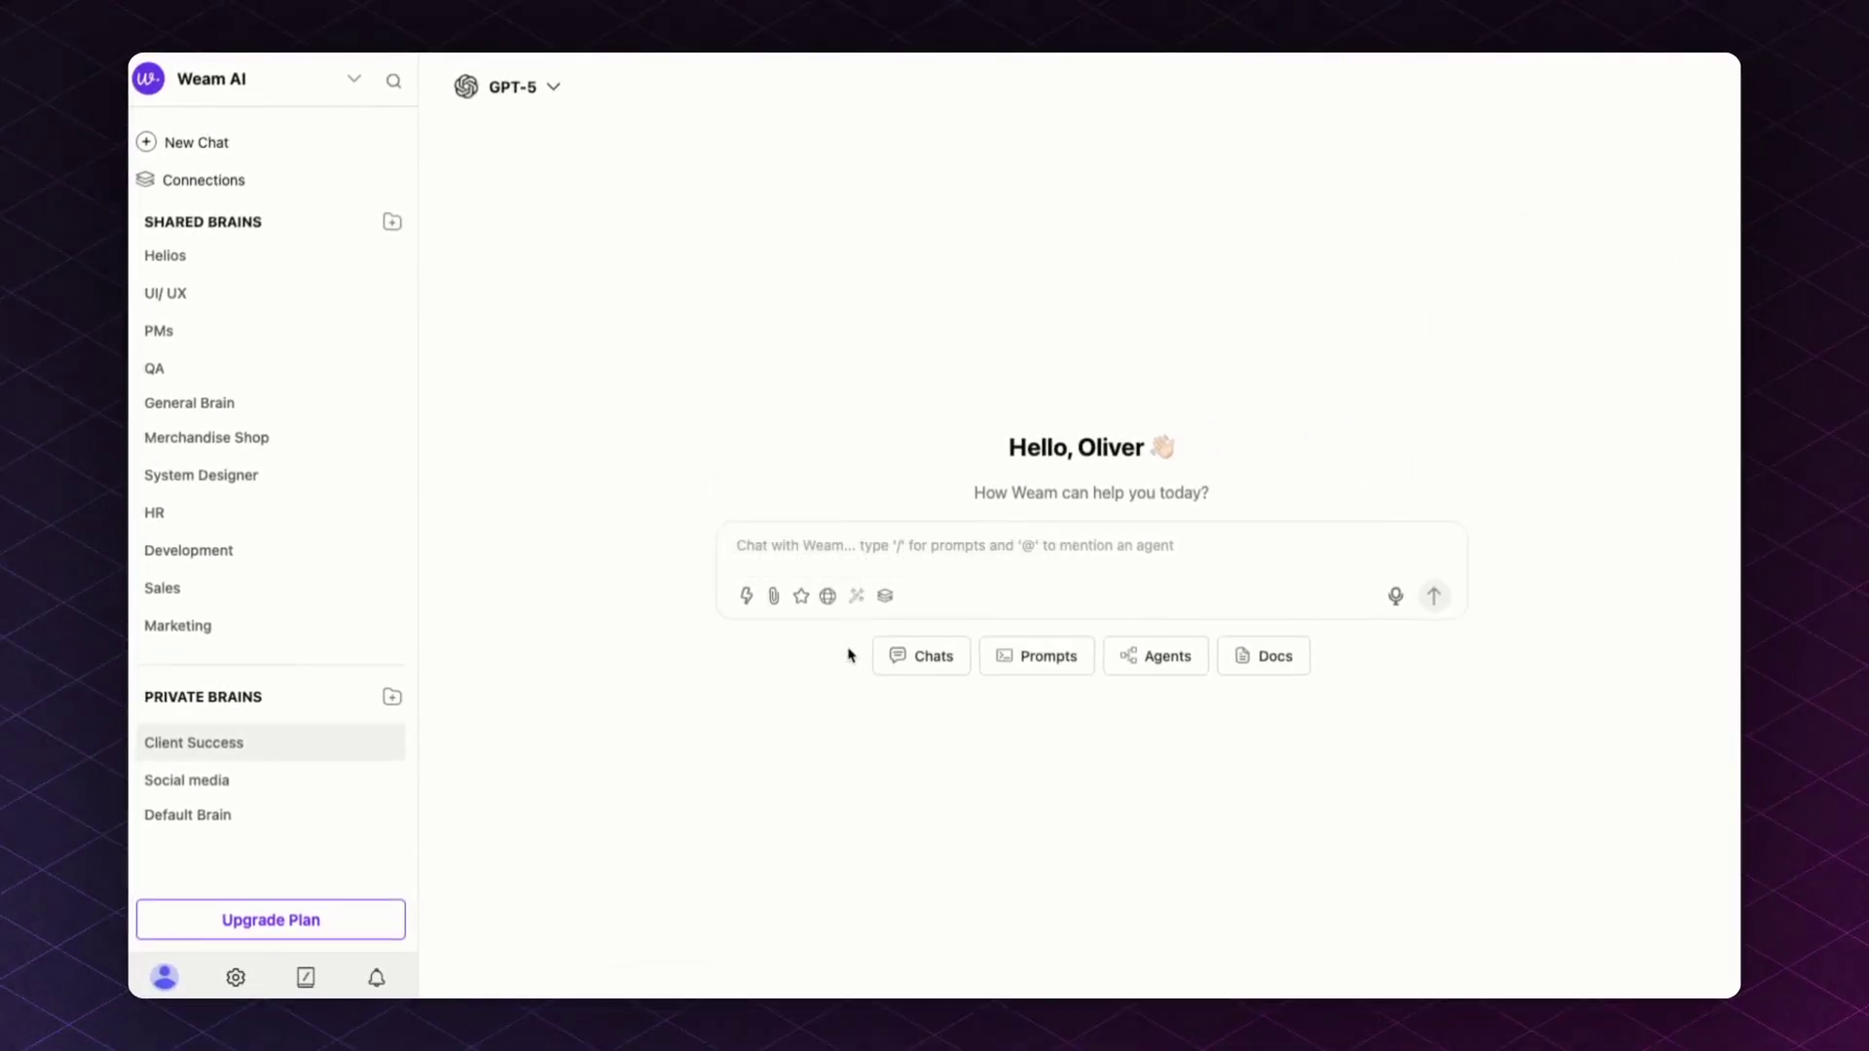
pyautogui.click(745, 595)
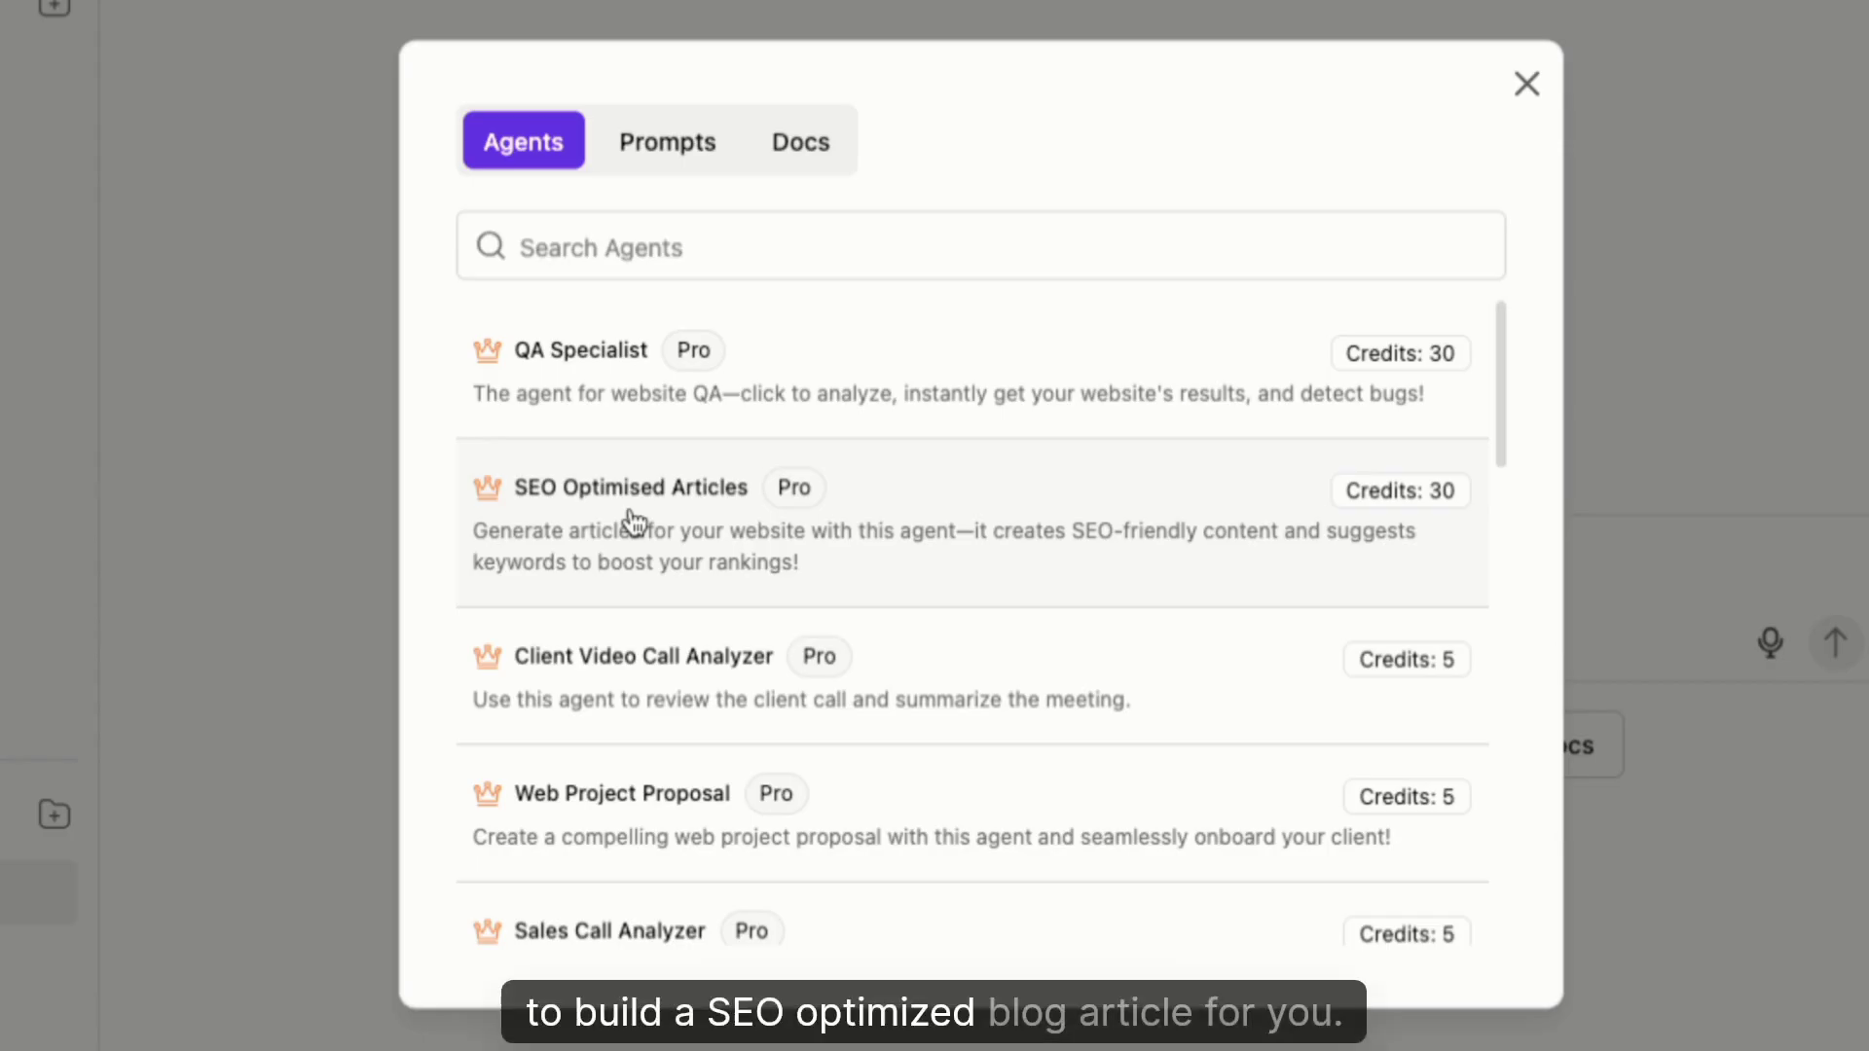
pyautogui.click(642, 935)
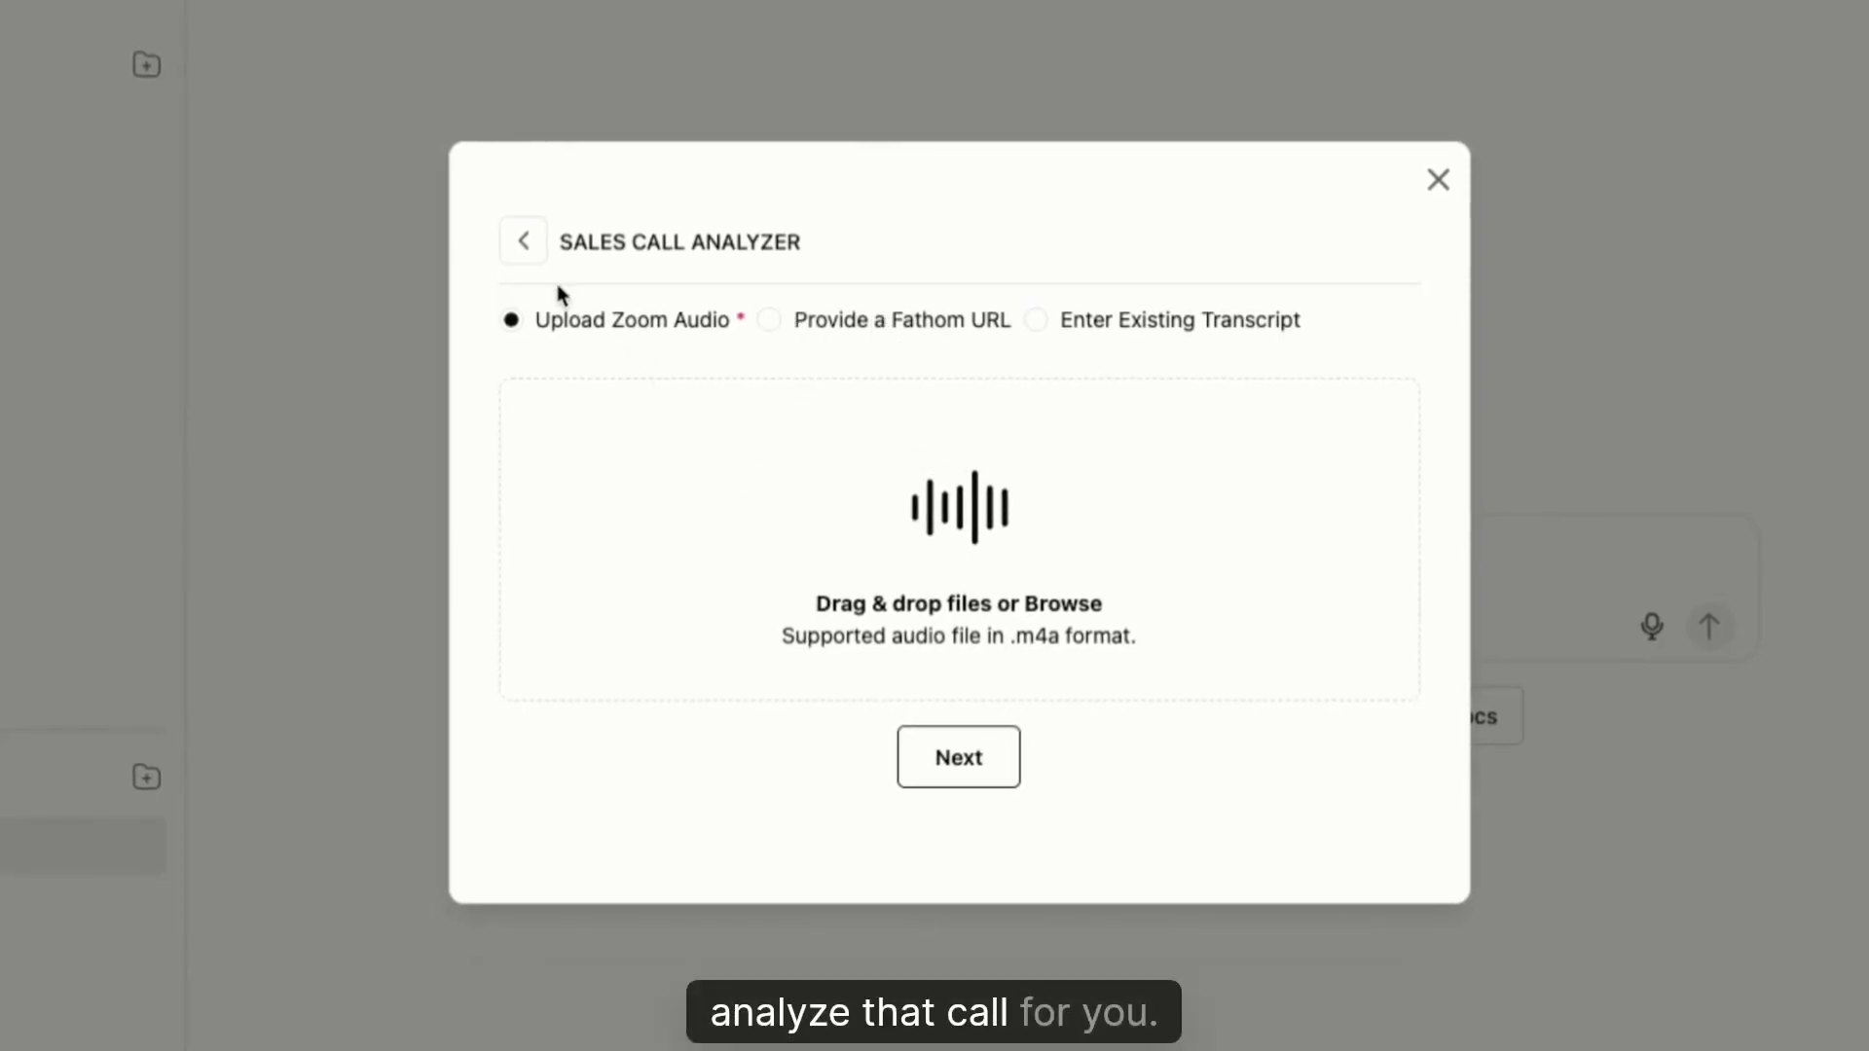
pyautogui.click(527, 242)
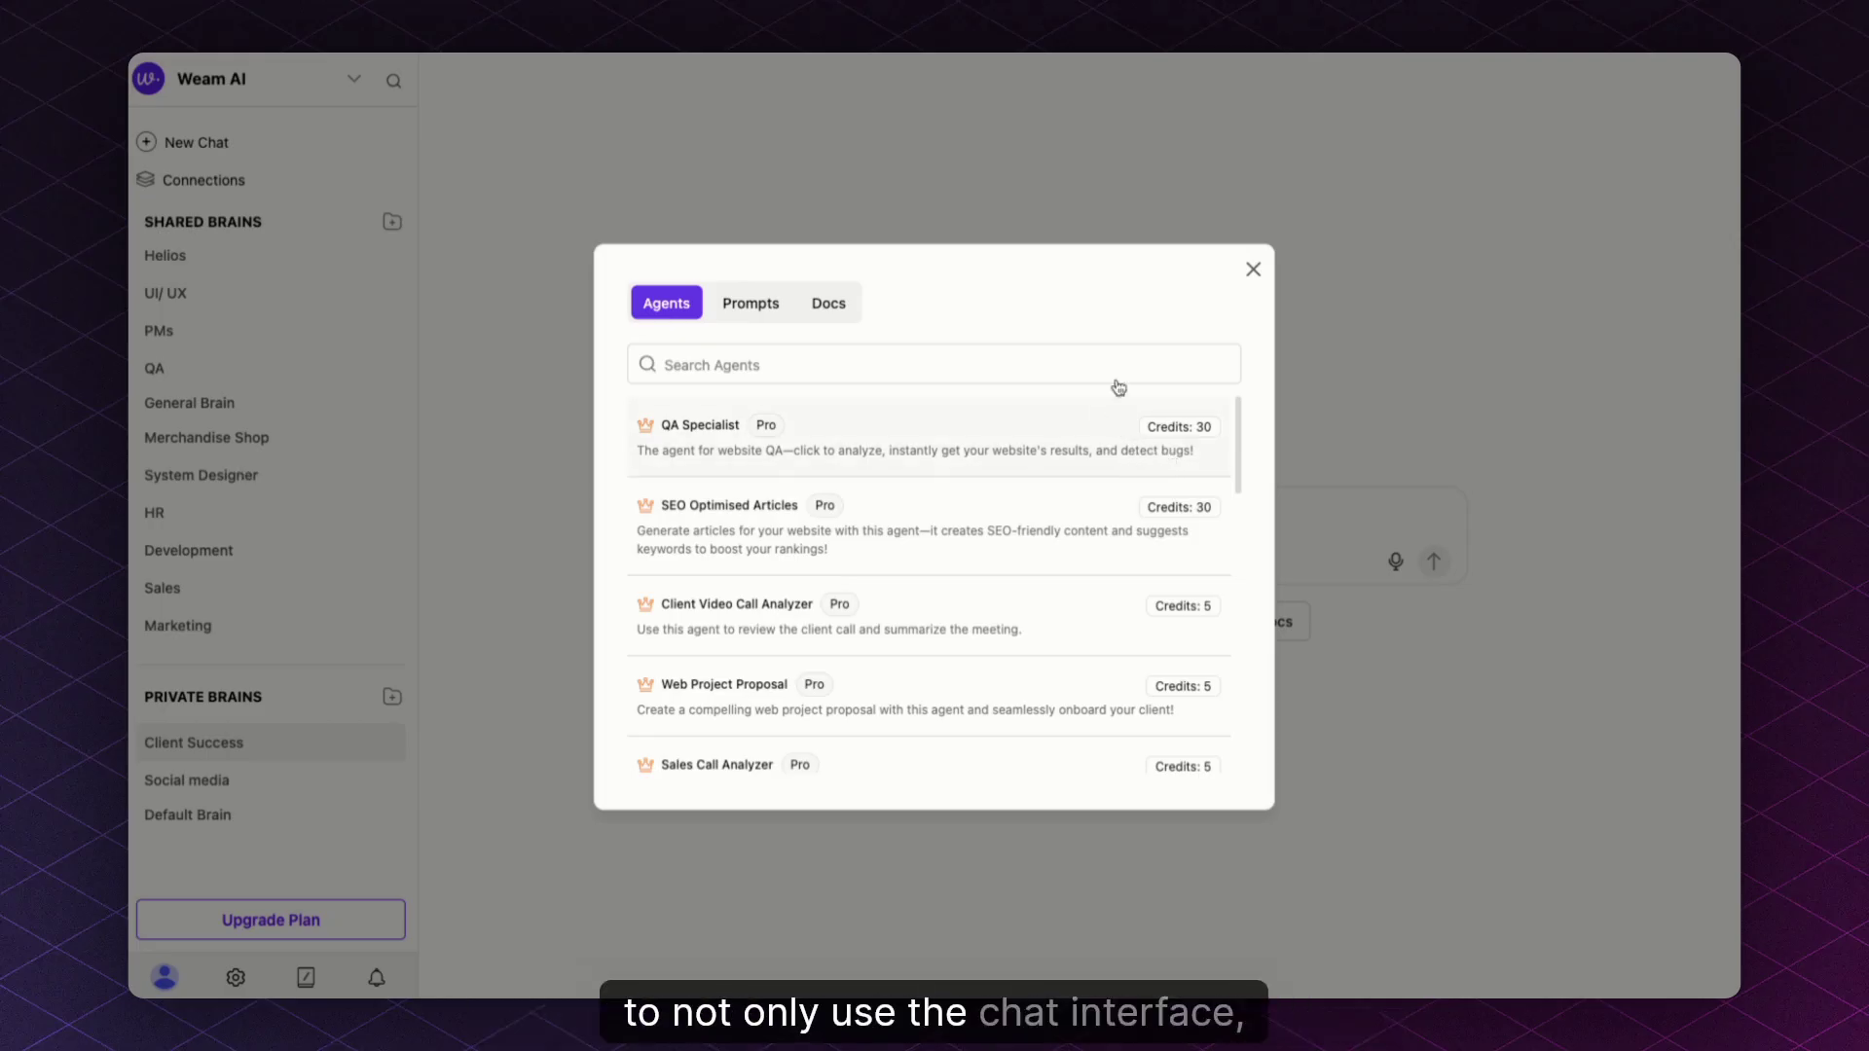
pyautogui.click(1253, 272)
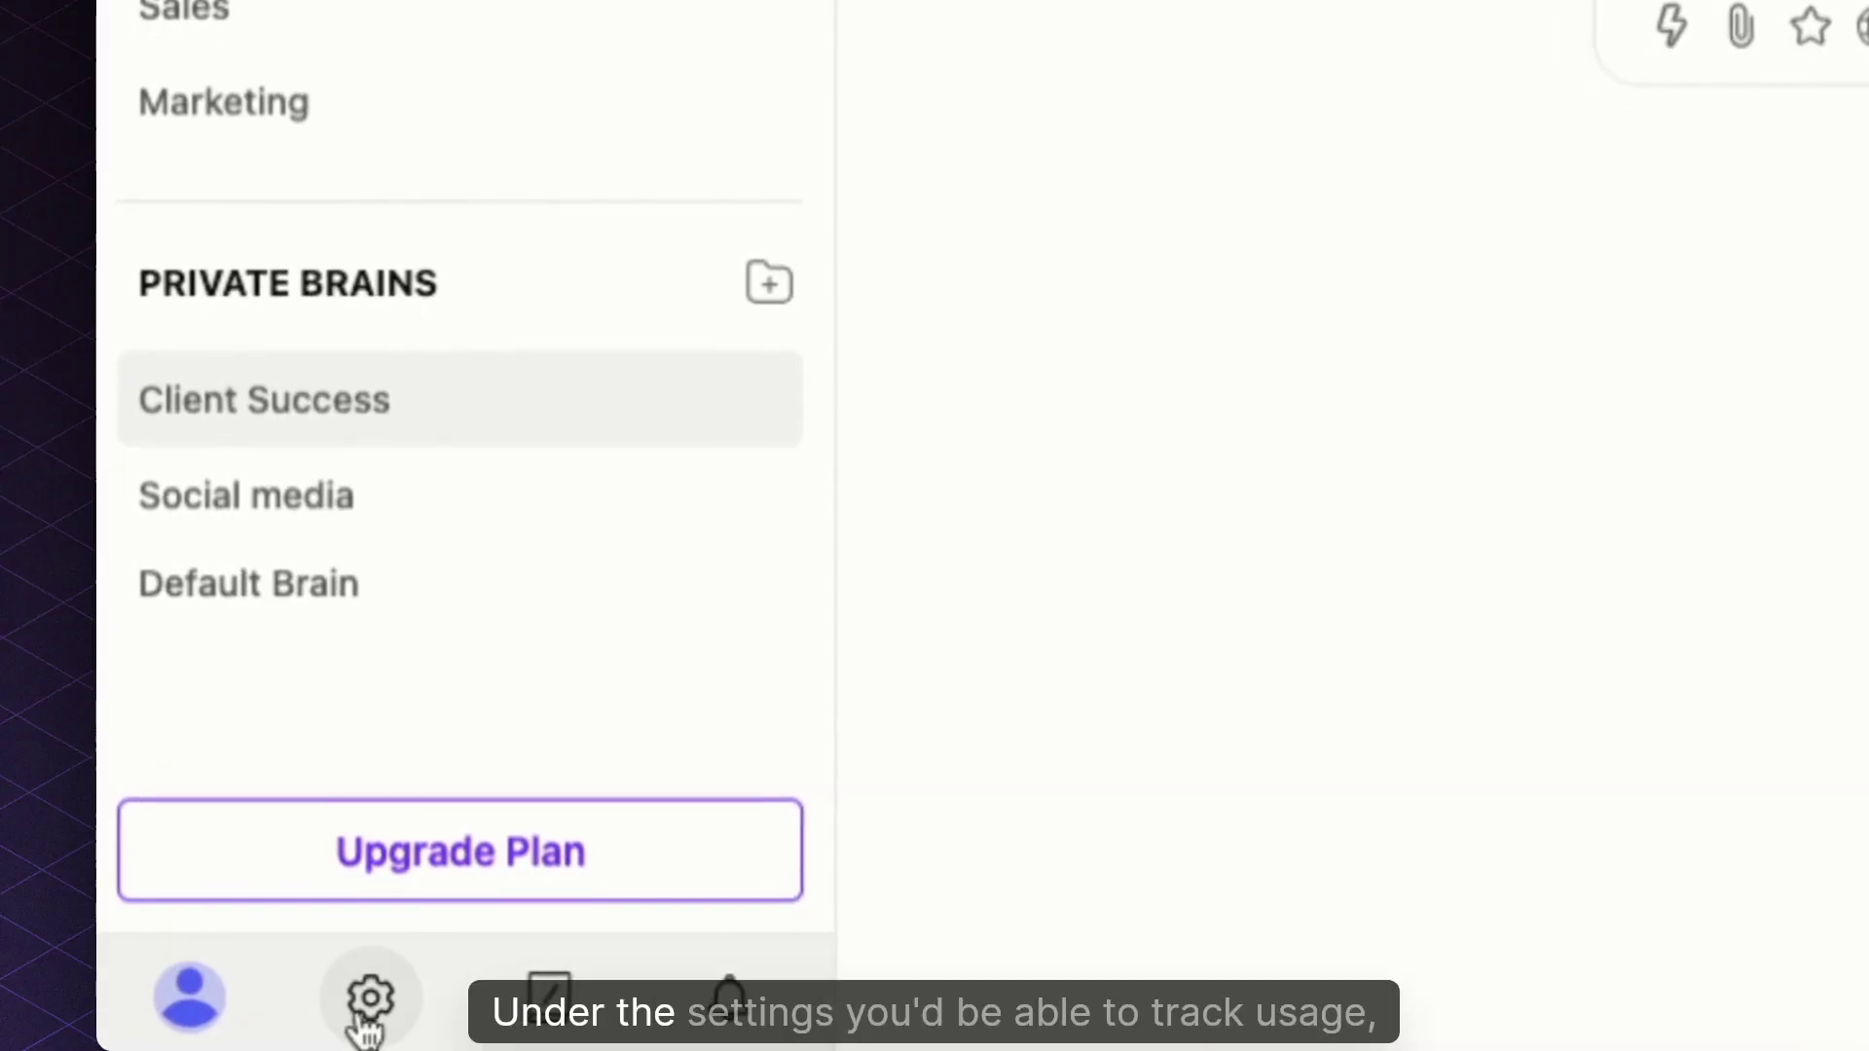
pyautogui.click(372, 1002)
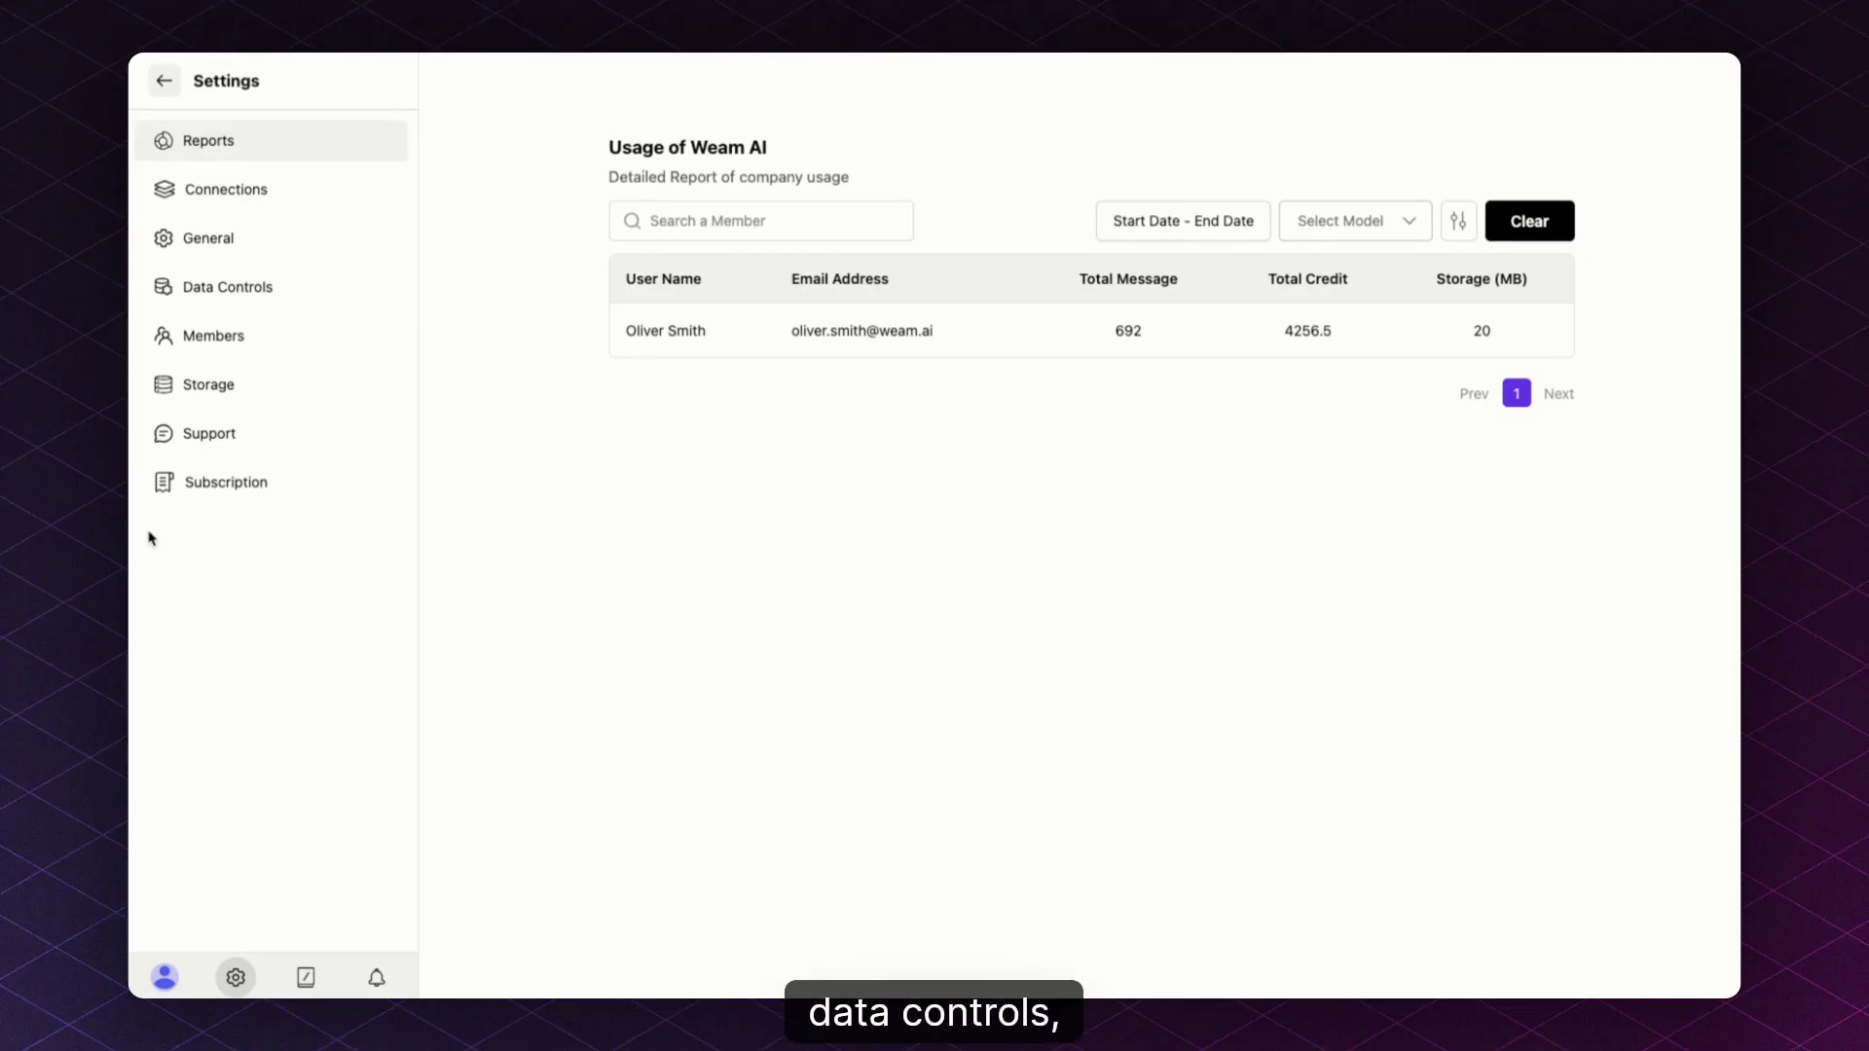
pyautogui.click(201, 241)
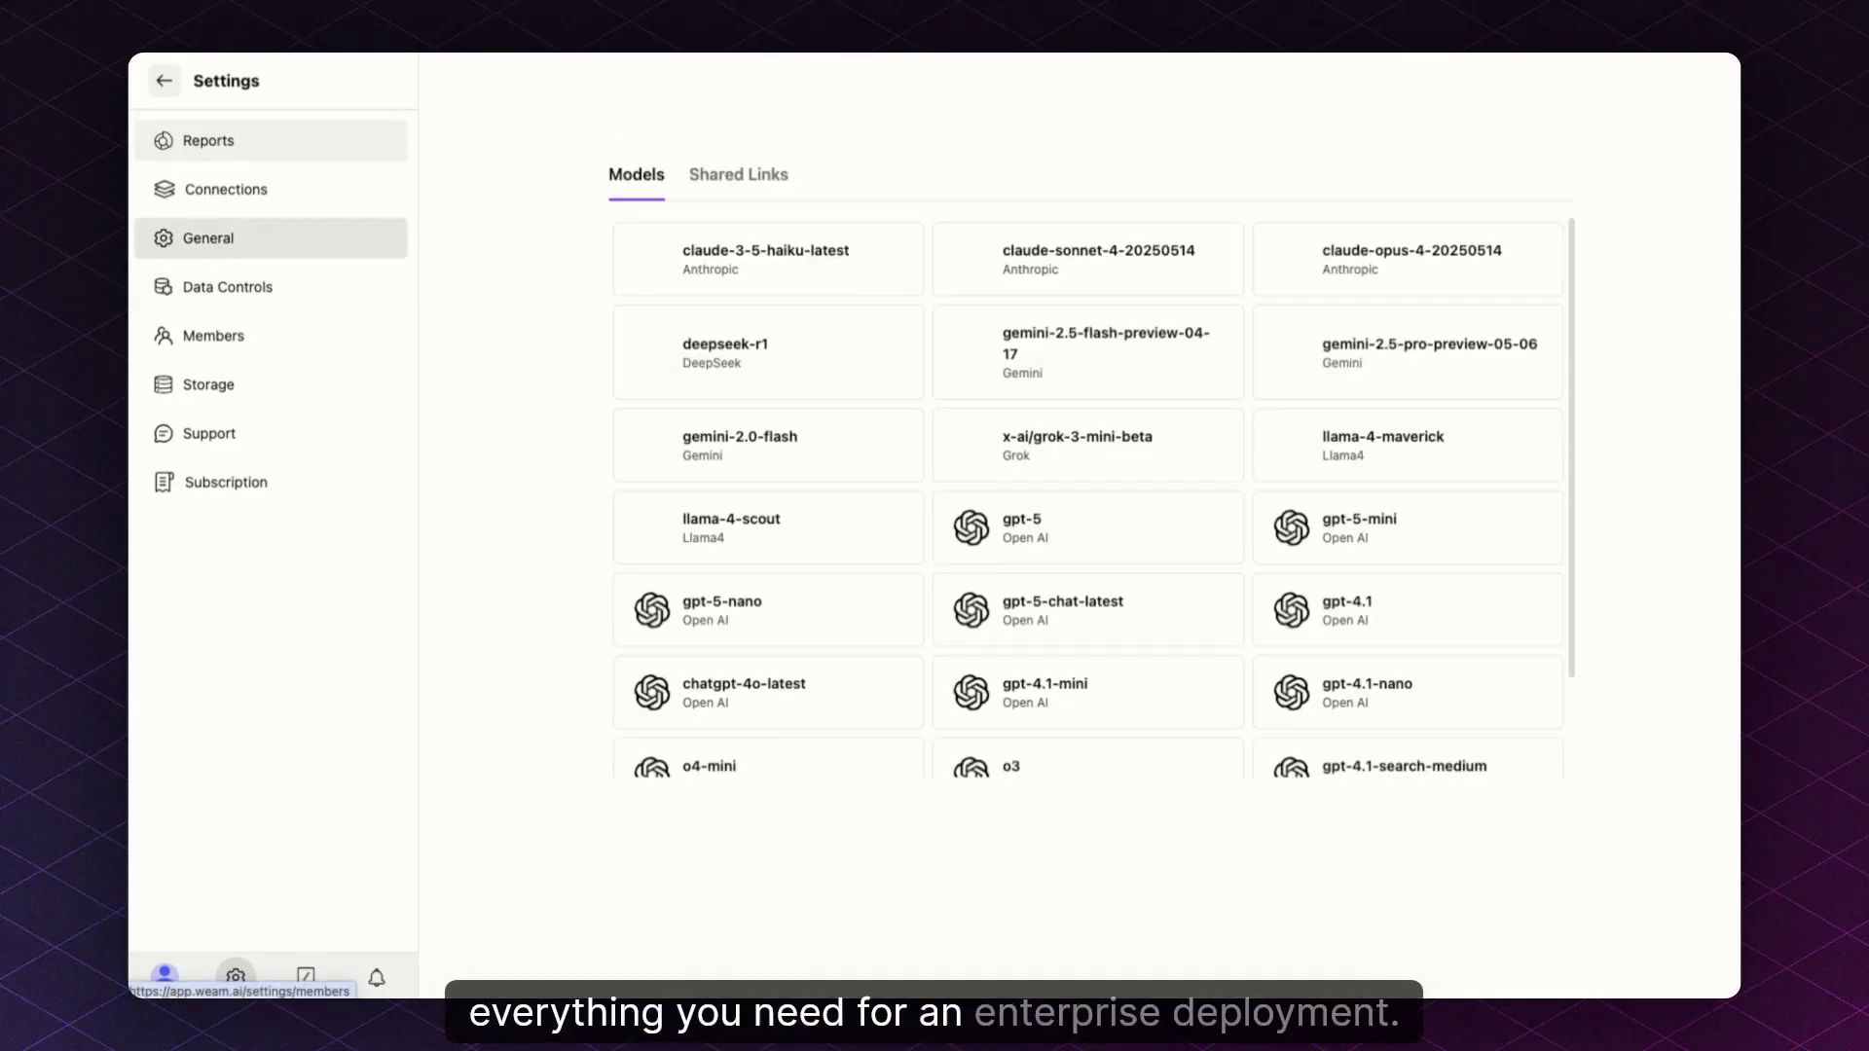